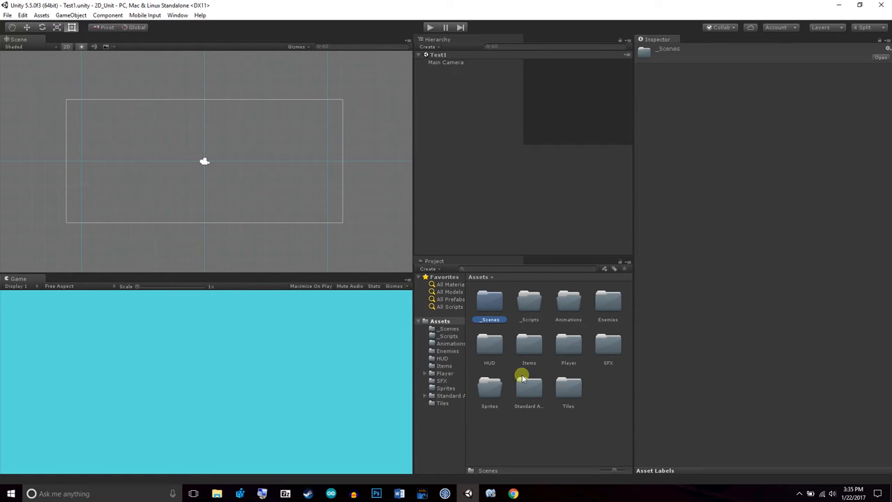
Place the grassHalfMid sprite from the Tiles folder in the scene at about X -1.13, Y -1.59
{"action": "double_click", "coordinate": [568, 388]}
{"action": "scroll", "coordinate": [563, 377], "scroll_direction": "down", "scroll_amount": 10}
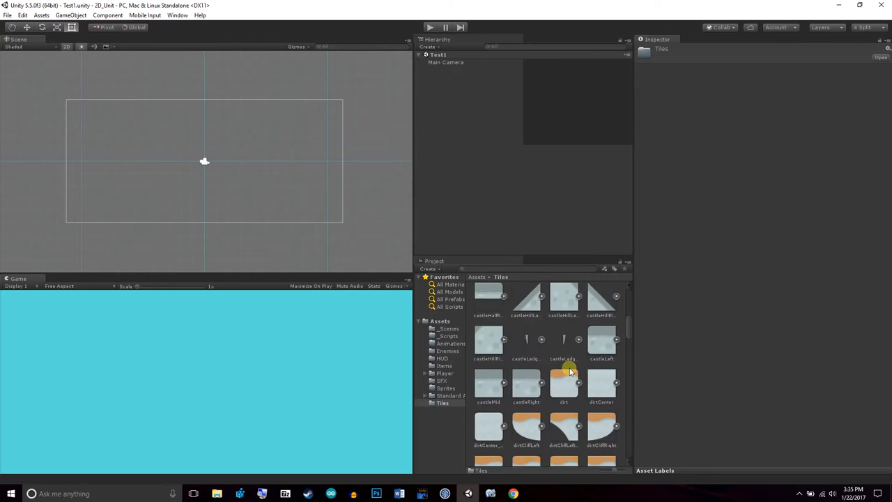
{"action": "scroll", "coordinate": [585, 381], "scroll_direction": "down", "scroll_amount": 12}
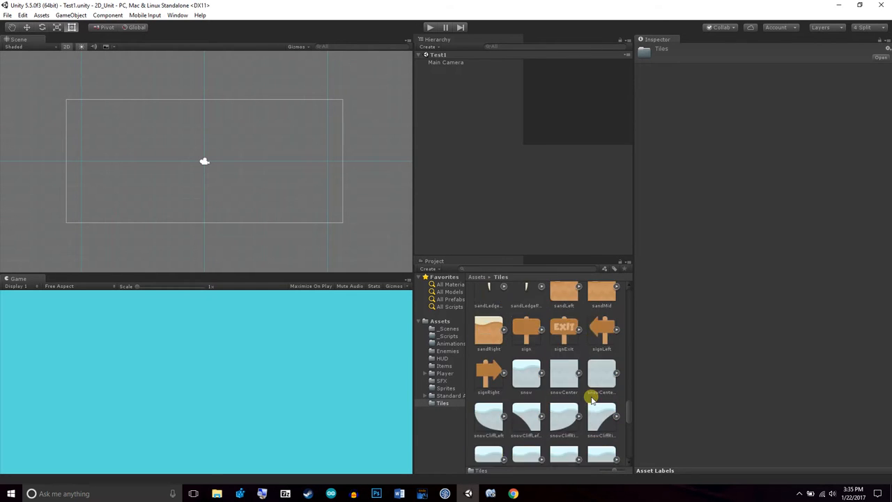
{"action": "scroll", "coordinate": [595, 419], "scroll_direction": "up", "scroll_amount": 8}
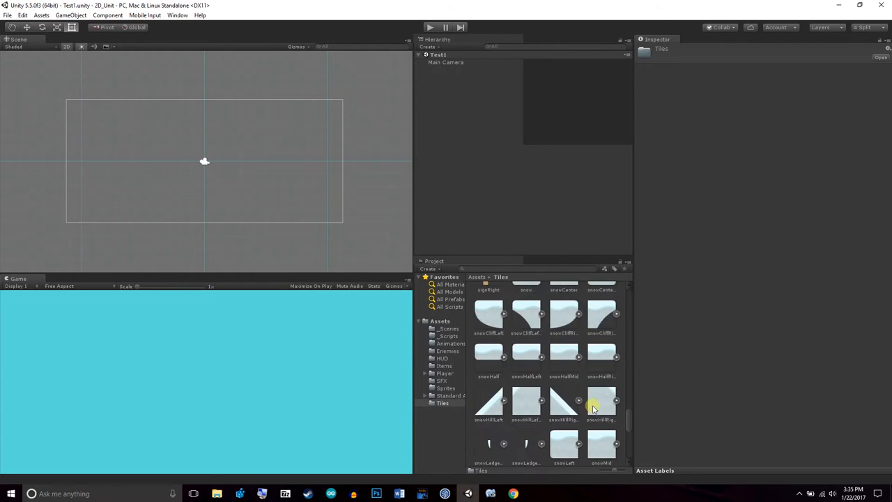
{"action": "scroll", "coordinate": [606, 374], "scroll_direction": "up", "scroll_amount": 6}
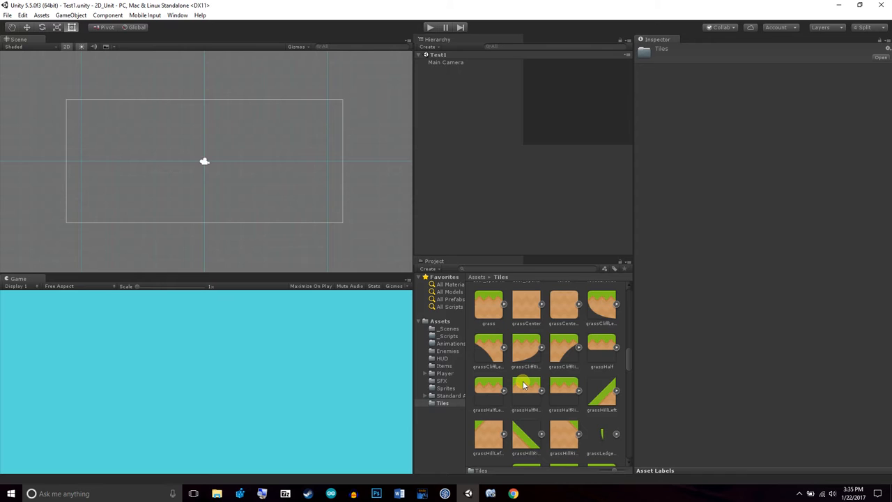
{"action": "left_click_drag", "start_coordinate": [525, 387], "coordinate": [180, 191]}
Move the grass tile down and to the left, to about X -1.77, Y -2.12
{"action": "left_click", "coordinate": [57, 27]}
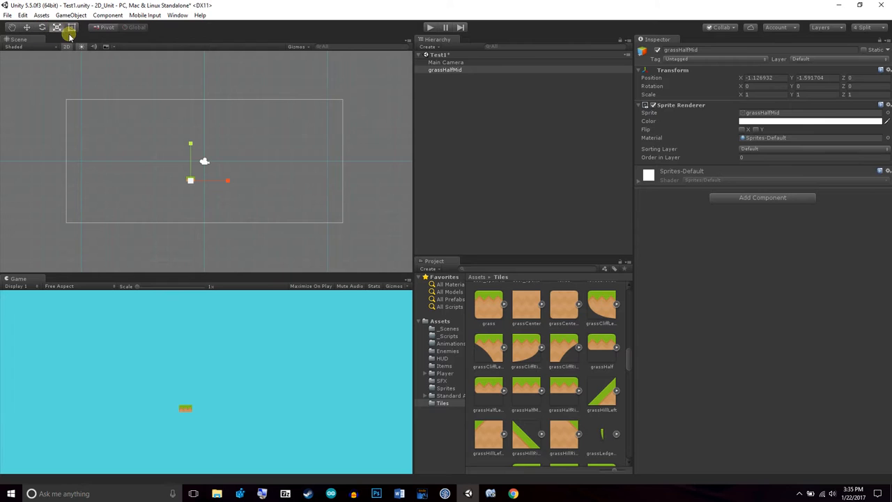
{"action": "left_click", "coordinate": [27, 28]}
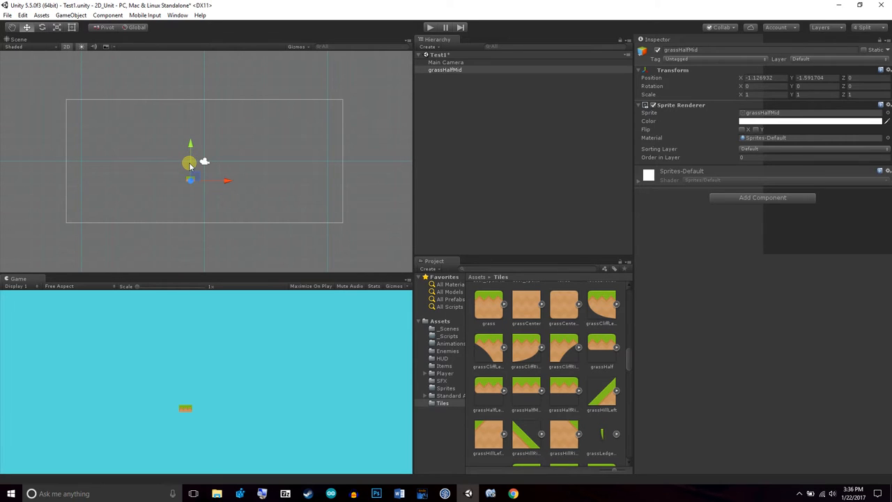
{"action": "left_click_drag", "start_coordinate": [188, 140], "coordinate": [191, 150]}
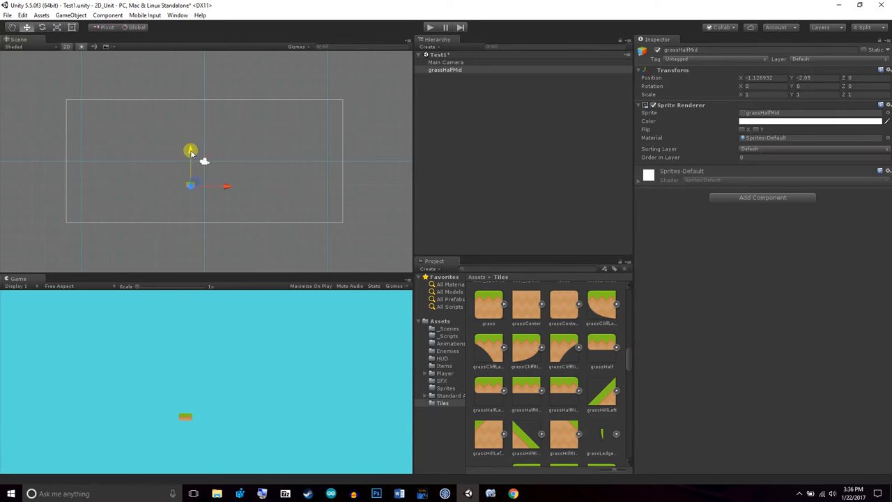
{"action": "mouse_move", "coordinate": [221, 183]}
{"action": "left_mouse_down"}
{"action": "mouse_move", "coordinate": [299, 193]}
{"action": "mouse_move", "coordinate": [219, 193]}
{"action": "left_mouse_up"}
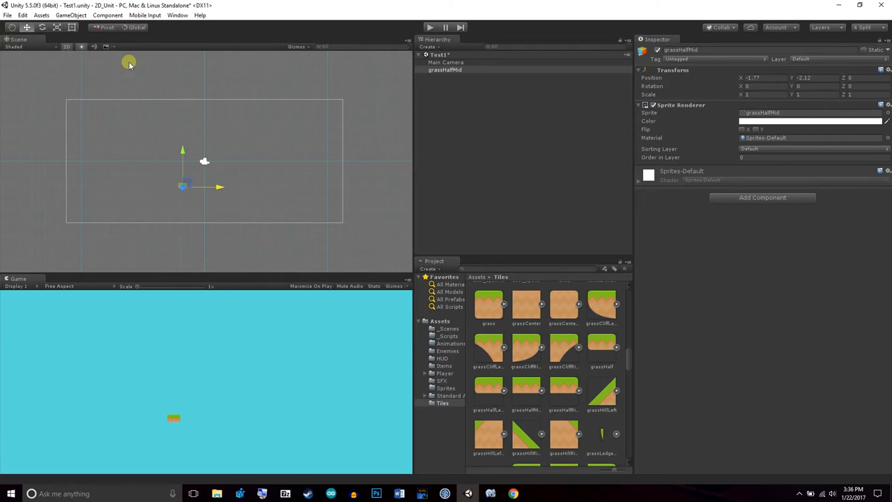
Try rotating the grass tile about its Z axis, and reset its Z rotation to 0
{"action": "left_click", "coordinate": [42, 30]}
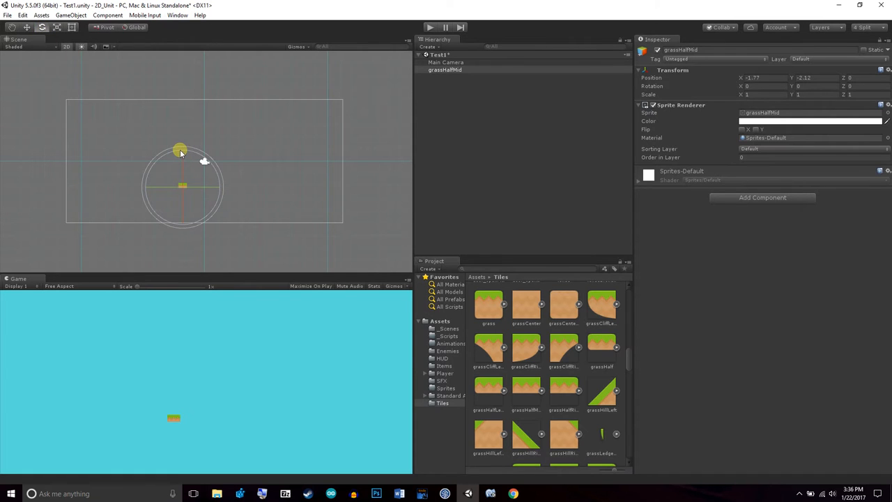
{"action": "scroll", "coordinate": [200, 186], "scroll_direction": "up", "scroll_amount": 4}
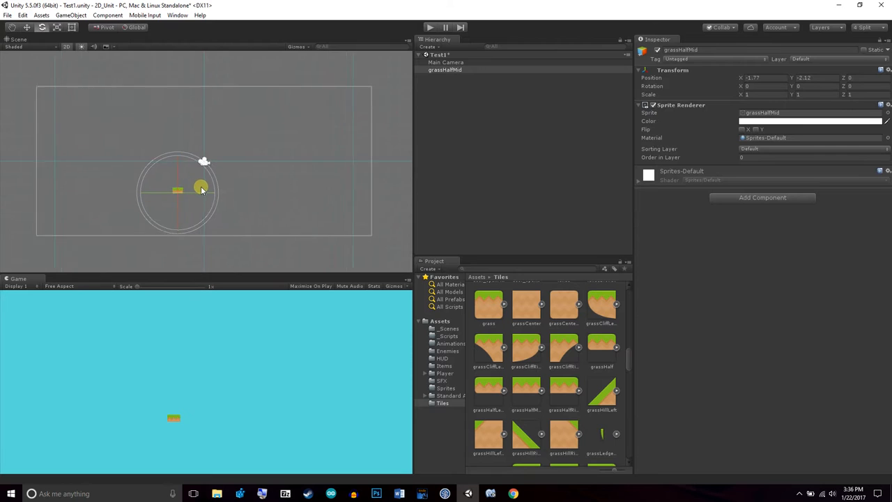
{"action": "left_click", "coordinate": [16, 28]}
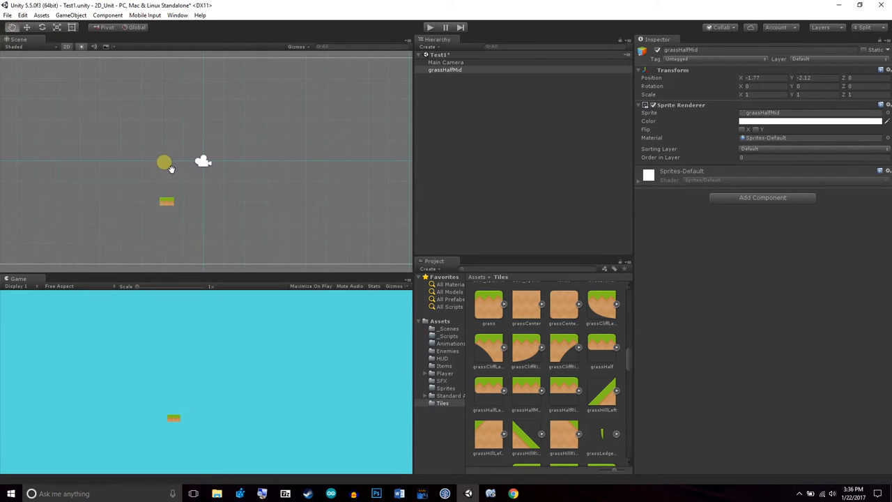
{"action": "left_click_drag", "start_coordinate": [171, 168], "coordinate": [201, 144]}
{"action": "scroll", "coordinate": [216, 181], "scroll_direction": "up", "scroll_amount": 5}
{"action": "left_click_drag", "start_coordinate": [228, 195], "coordinate": [235, 196]}
{"action": "left_click", "coordinate": [42, 27]}
{"action": "left_click_drag", "start_coordinate": [209, 144], "coordinate": [324, 255]}
{"action": "key", "text": "ctrl+z"}
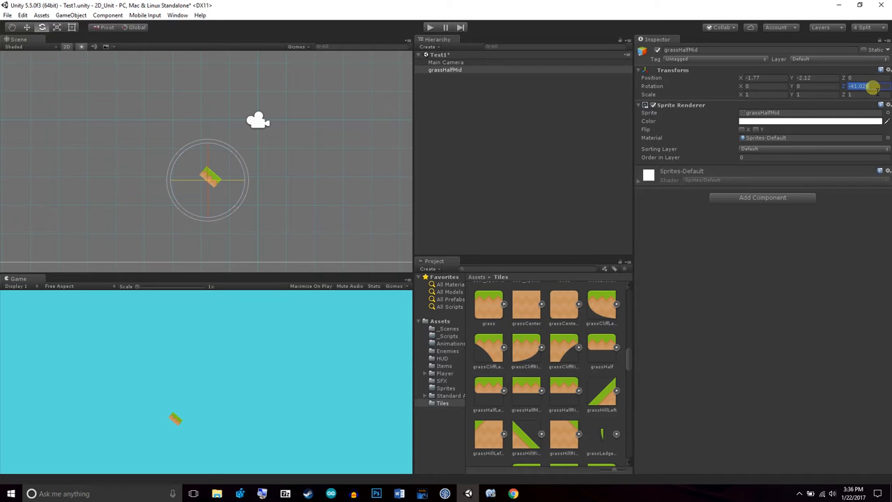
{"action": "type", "text": "0"}
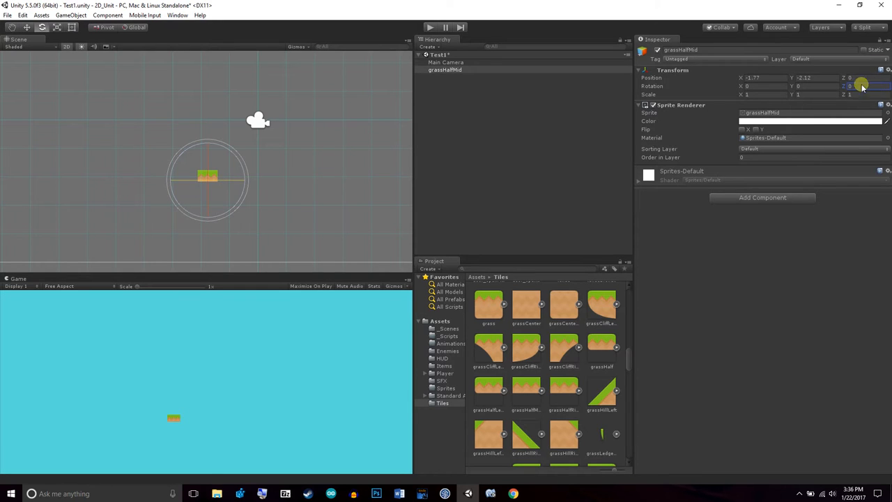
{"action": "left_click_drag", "start_coordinate": [184, 153], "coordinate": [184, 177]}
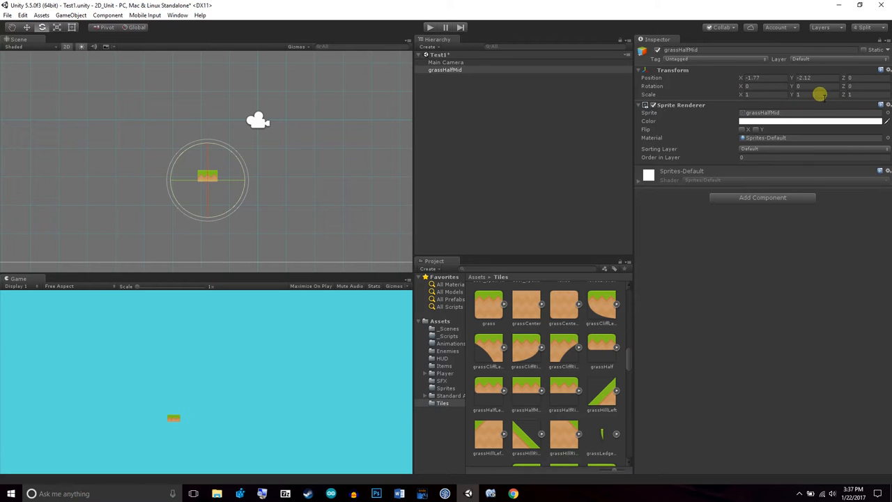
Shift the grass tile to about X -1.95 and scale it uniformly to about 4.21
{"action": "mouse_move", "coordinate": [744, 81]}
{"action": "left_mouse_down"}
{"action": "mouse_move", "coordinate": [734, 80]}
{"action": "mouse_move", "coordinate": [743, 80]}
{"action": "left_mouse_up"}
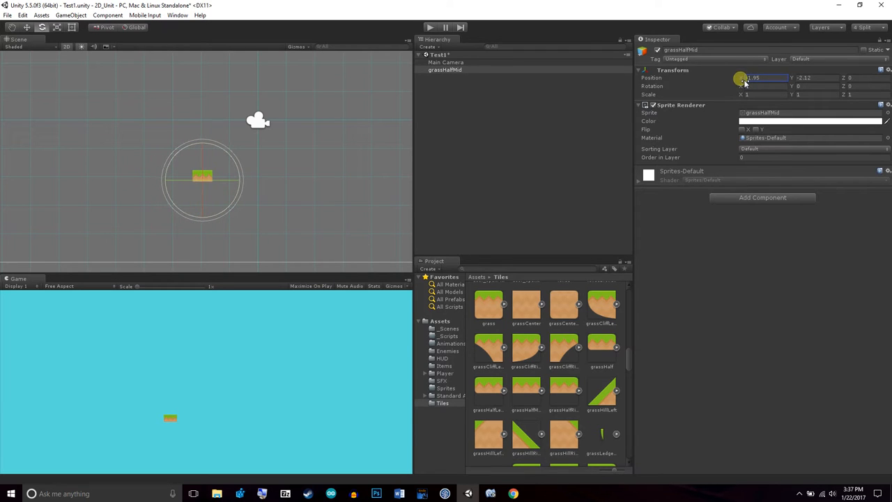
{"action": "left_click", "coordinate": [57, 28]}
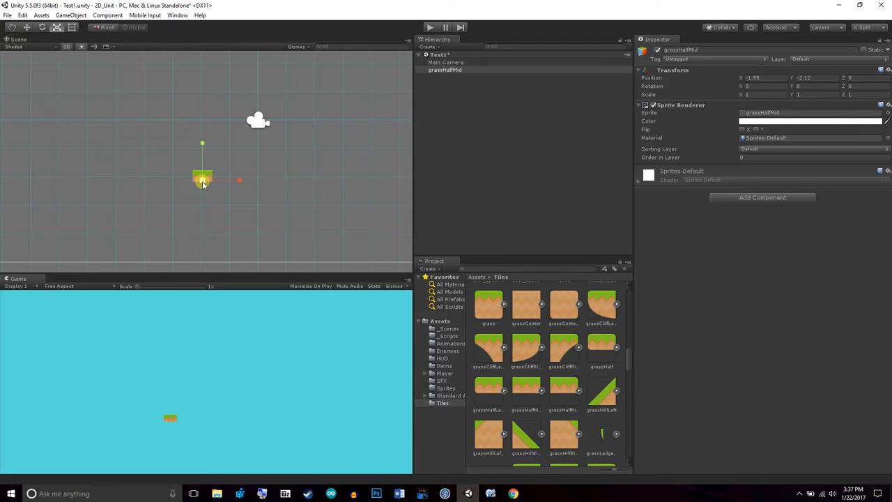
{"action": "left_click_drag", "start_coordinate": [202, 183], "coordinate": [335, 128]}
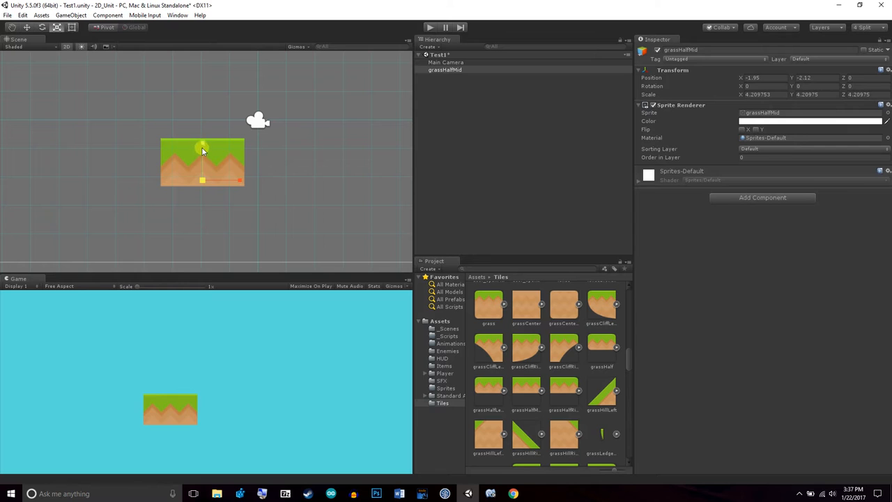
Try stretching the grass tile separately along each axis, to a scale of about X 8.70, Y 5.91
{"action": "left_click_drag", "start_coordinate": [204, 146], "coordinate": [223, 144]}
{"action": "mouse_move", "coordinate": [239, 181]}
{"action": "left_mouse_down"}
{"action": "mouse_move", "coordinate": [313, 185]}
{"action": "mouse_move", "coordinate": [249, 194]}
{"action": "left_mouse_up"}
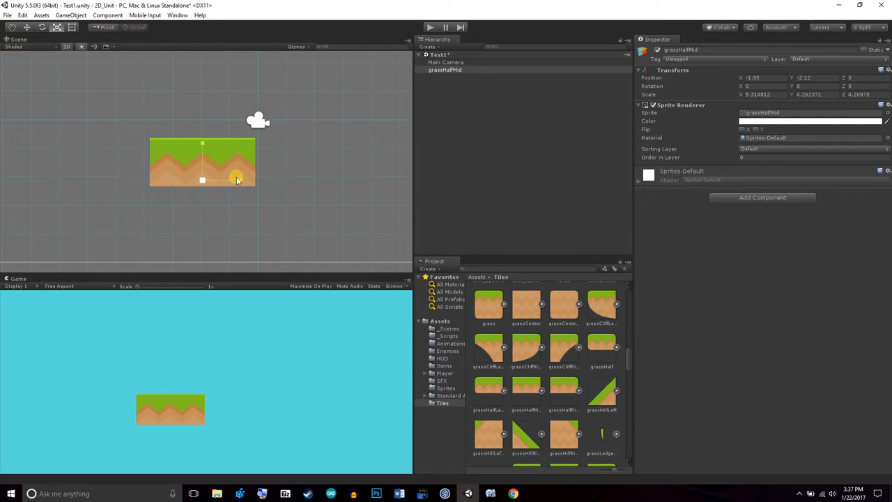
{"action": "left_click_drag", "start_coordinate": [241, 182], "coordinate": [265, 184]}
{"action": "left_click_drag", "start_coordinate": [200, 145], "coordinate": [200, 123]}
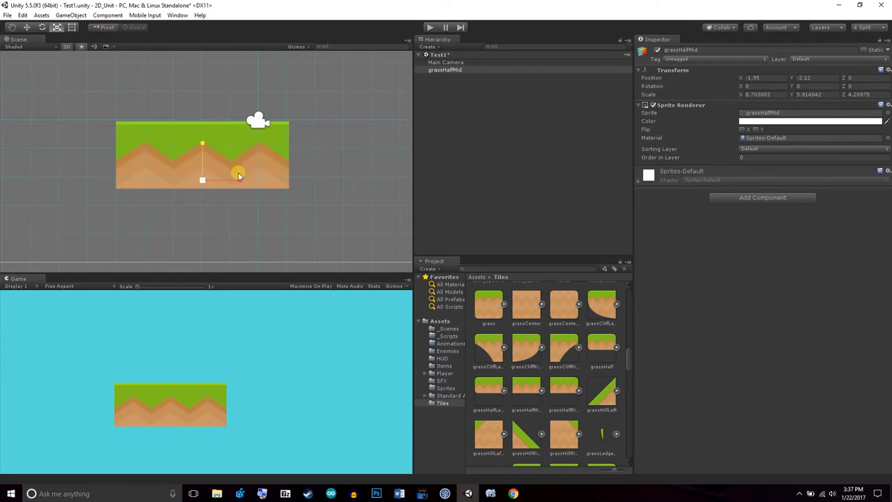
Undo the tile's scale changes and scale it uniformly to about 3.99
{"action": "key", "text": "ctrl+z"}
{"action": "key", "text": "ctrl+z"}
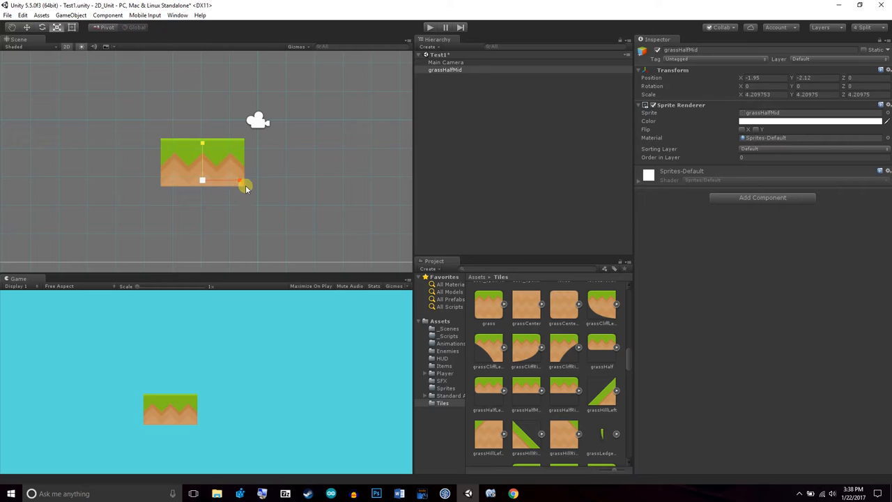
{"action": "key", "text": "ctrl+z"}
{"action": "left_click_drag", "start_coordinate": [203, 182], "coordinate": [331, 133]}
Move the enlarged grass tile to the lower left of the camera frame, at about X -4.15, Y -4.49
{"action": "left_click", "coordinate": [28, 28]}
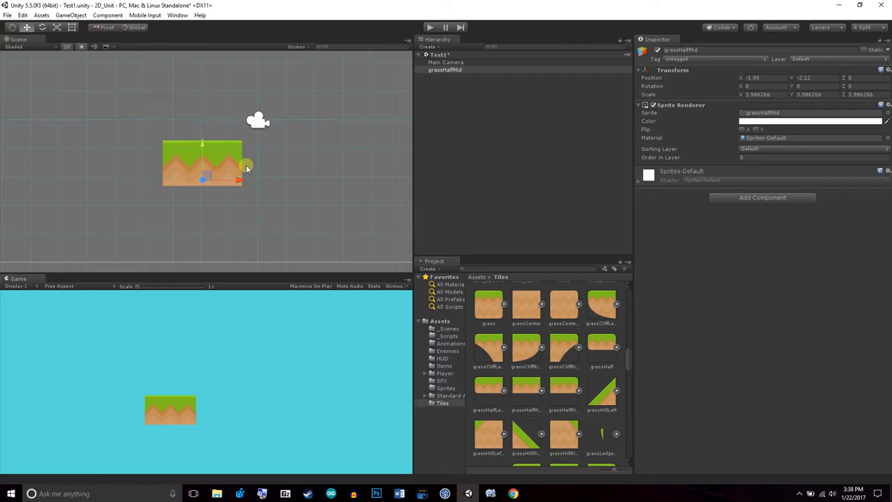
{"action": "left_click_drag", "start_coordinate": [201, 143], "coordinate": [211, 205]}
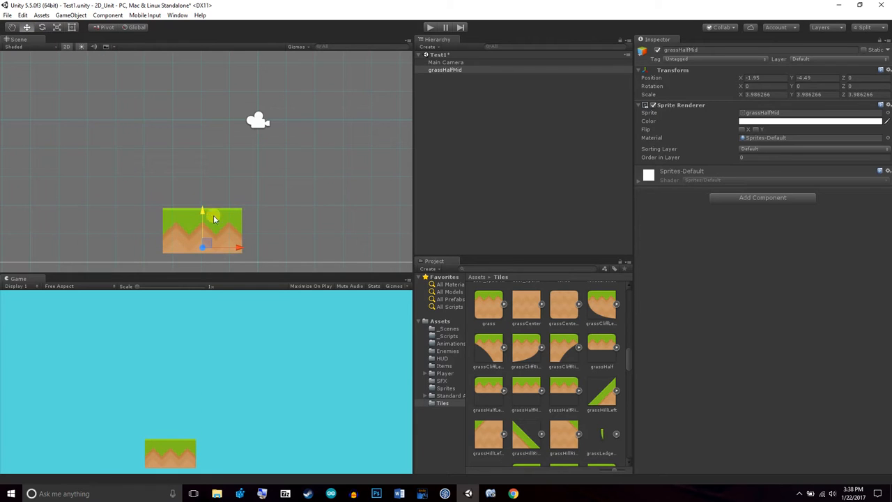
{"action": "left_click_drag", "start_coordinate": [230, 246], "coordinate": [174, 254]}
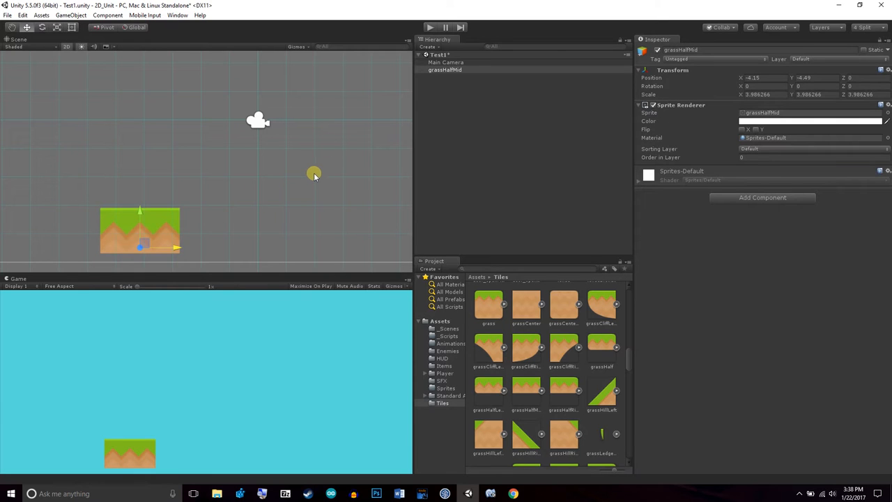
Duplicate the grassHalfMid tile and place the copy flush against its right edge, at about X -1.36
{"action": "left_click", "coordinate": [455, 71]}
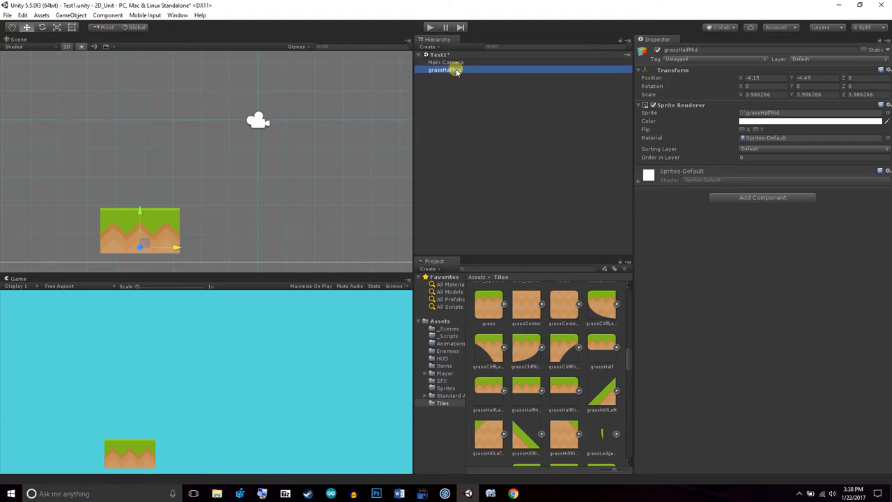
{"action": "right_click", "coordinate": [456, 71]}
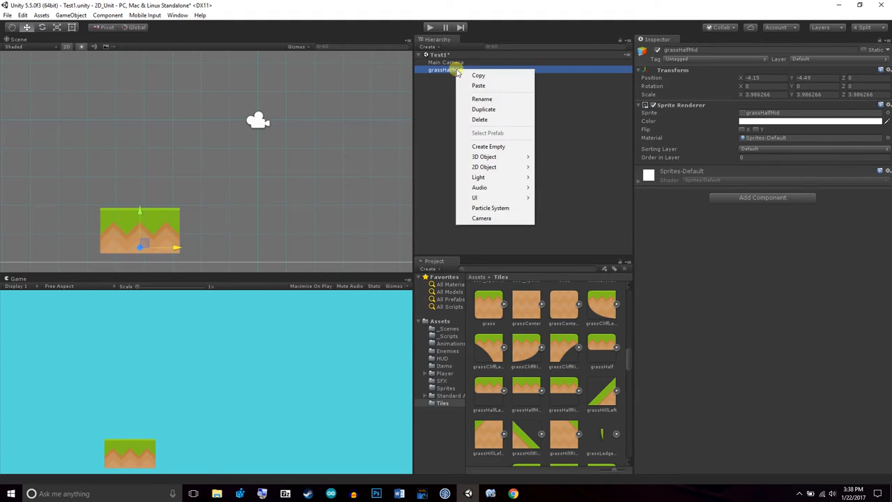
{"action": "left_click", "coordinate": [510, 110]}
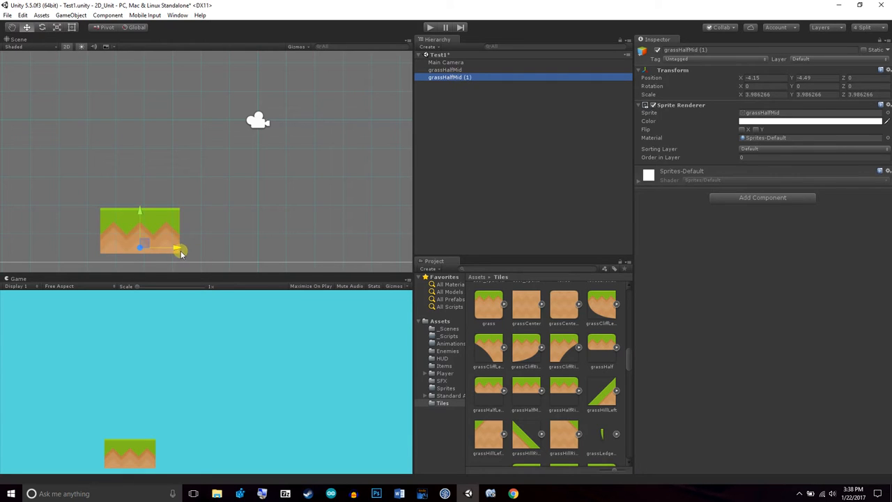
{"action": "left_click_drag", "start_coordinate": [176, 249], "coordinate": [275, 252]}
{"action": "left_click_drag", "start_coordinate": [312, 241], "coordinate": [255, 243]}
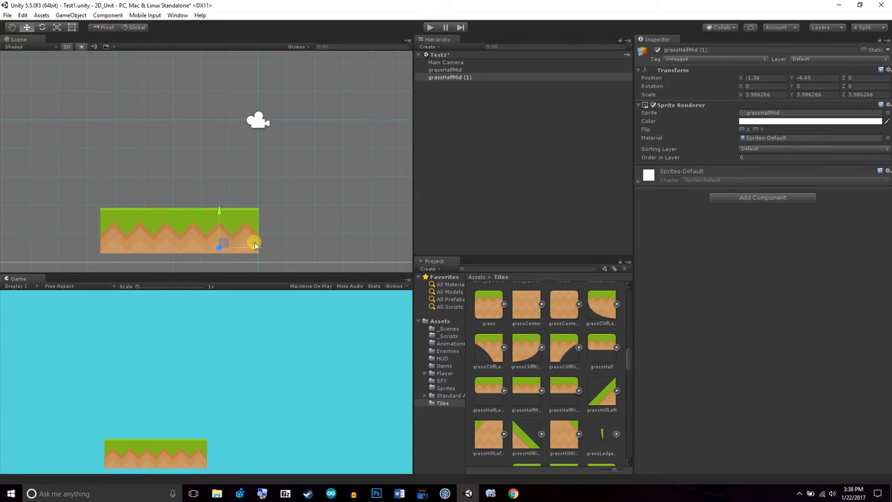
Duplicate the second grass tile and extend the ground to the right with the copy at about X 1.42
{"action": "right_click", "coordinate": [449, 76]}
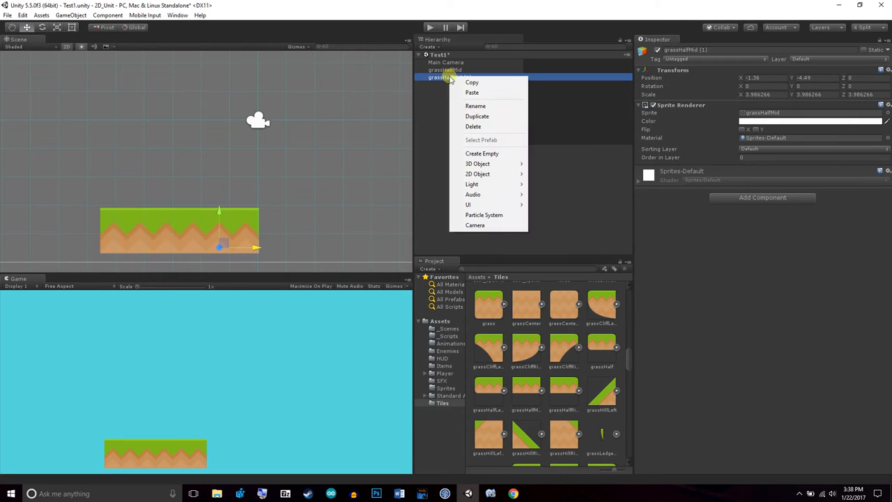
{"action": "left_click", "coordinate": [488, 117]}
{"action": "left_click_drag", "start_coordinate": [255, 245], "coordinate": [330, 246]}
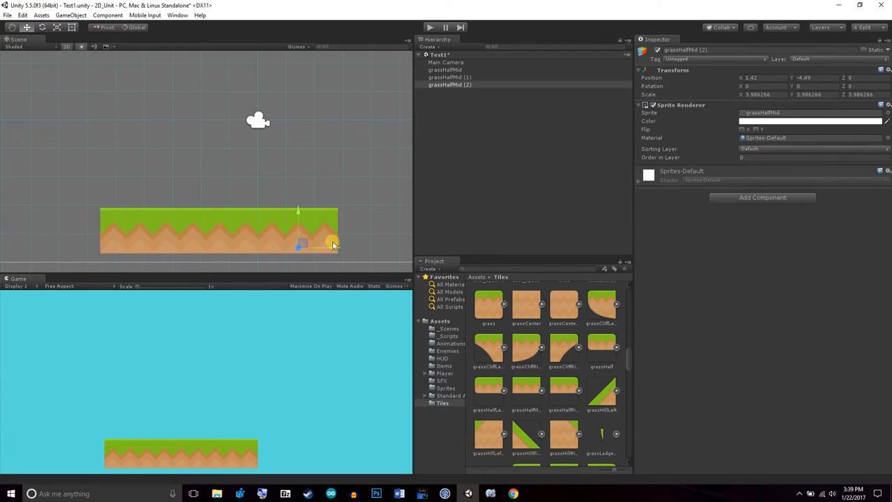
Duplicate the third grass tile and place the copy at the right end of the row, at about X 4.21
{"action": "right_click", "coordinate": [467, 85]}
{"action": "left_click", "coordinate": [497, 122]}
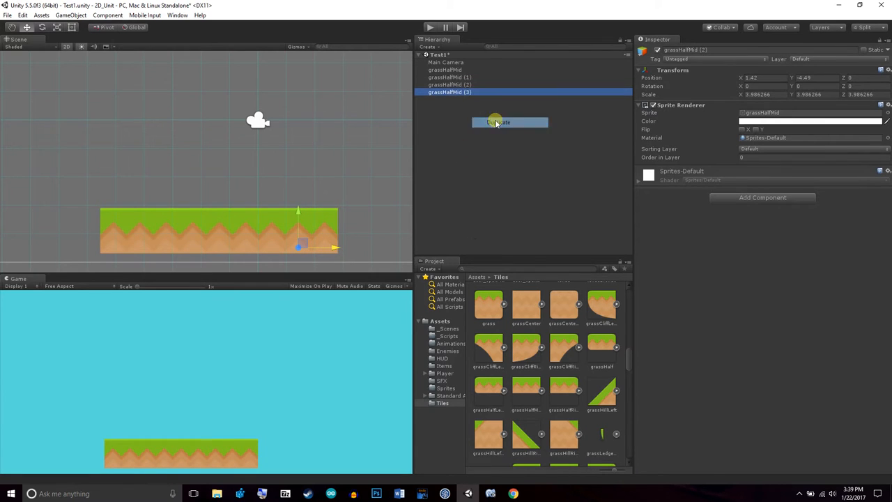
{"action": "left_click_drag", "start_coordinate": [335, 247], "coordinate": [413, 247]}
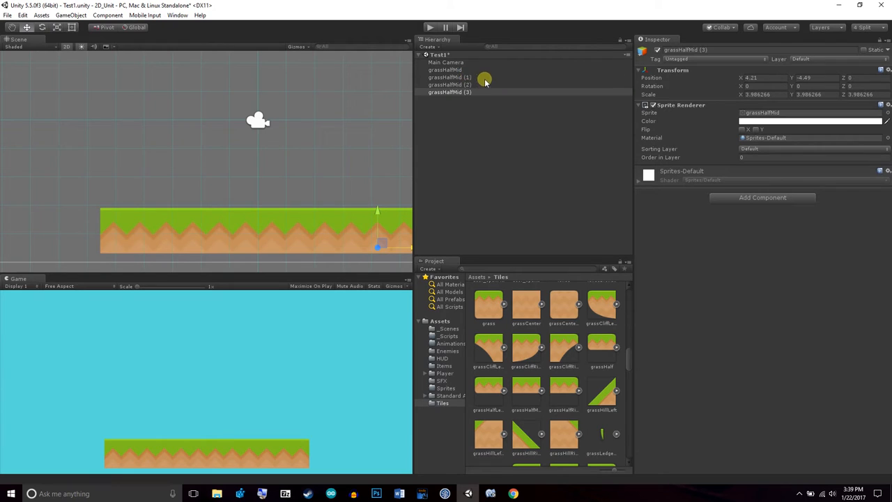
Duplicate all four grass tiles together and move the copied row up to about Y -0.73 as an upper platform
{"action": "left_click", "coordinate": [464, 70]}
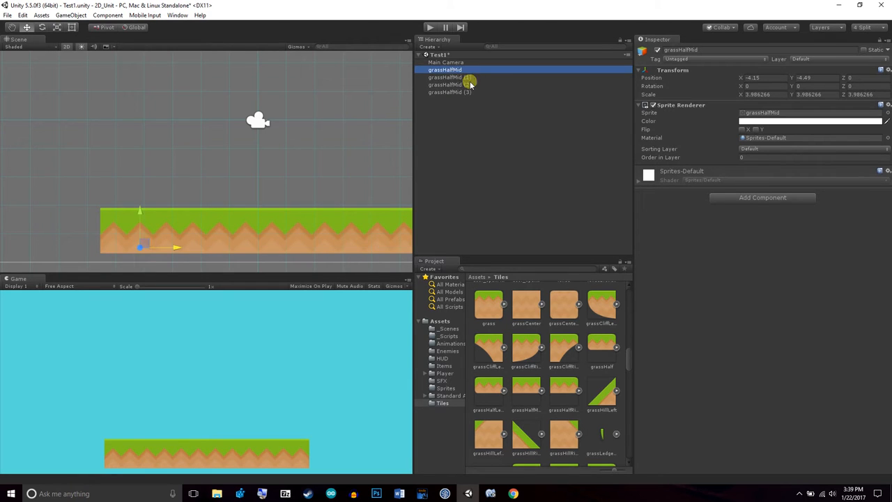
{"action": "left_click", "coordinate": [477, 92], "text": "shift"}
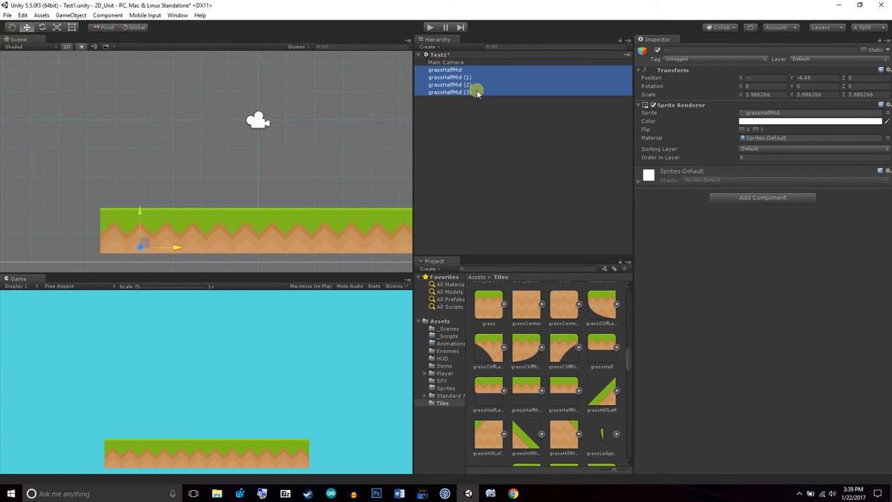
{"action": "right_click", "coordinate": [477, 92]}
{"action": "left_click", "coordinate": [509, 131]}
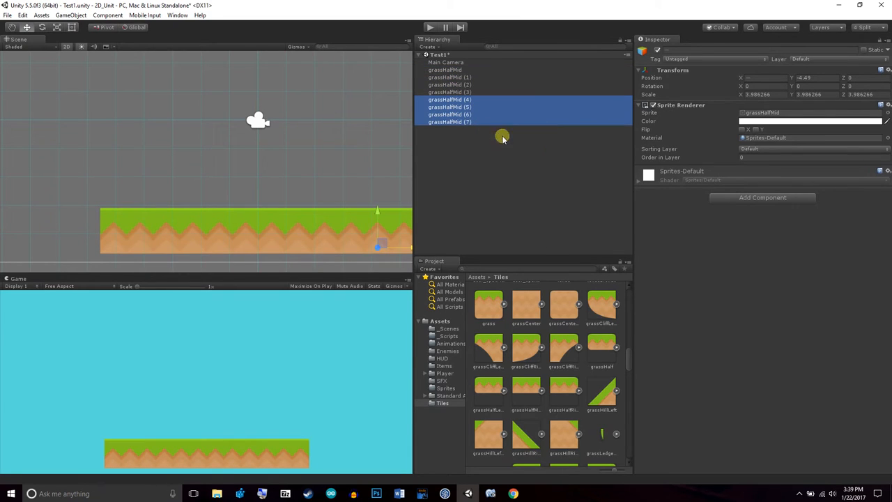
{"action": "left_click_drag", "start_coordinate": [395, 223], "coordinate": [367, 106]}
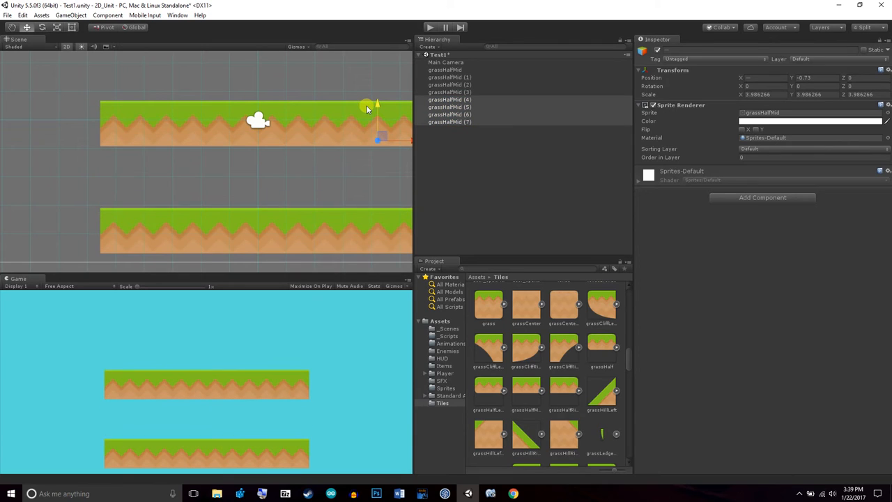
Select the four grass tiles of the lower row and shift them left so the row ends near the middle of the camera view
{"action": "left_click", "coordinate": [468, 77]}
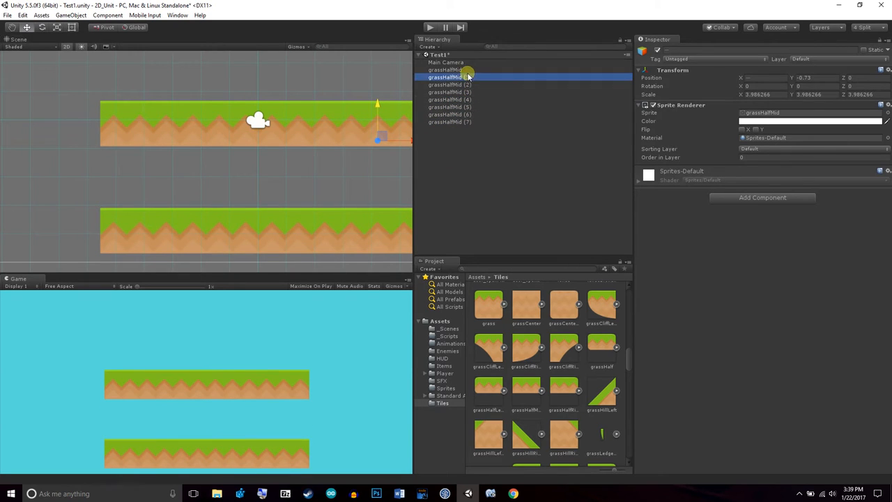
{"action": "left_click", "coordinate": [472, 70]}
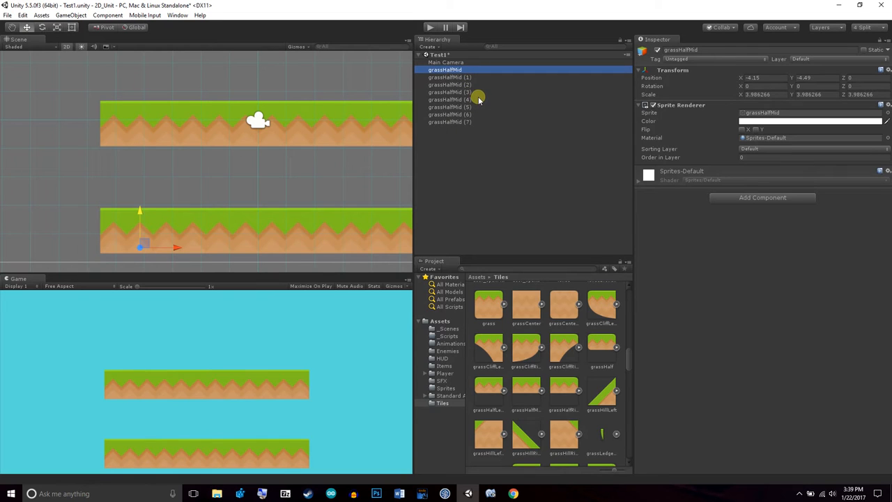
{"action": "left_click", "coordinate": [479, 93], "text": "shift"}
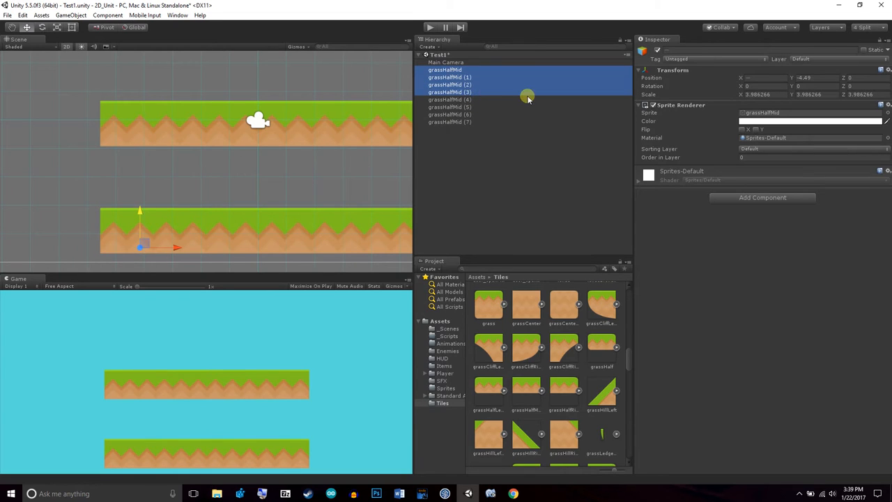
{"action": "scroll", "coordinate": [276, 206], "scroll_direction": "down", "scroll_amount": 1}
{"action": "left_click_drag", "start_coordinate": [196, 230], "coordinate": [57, 243]}
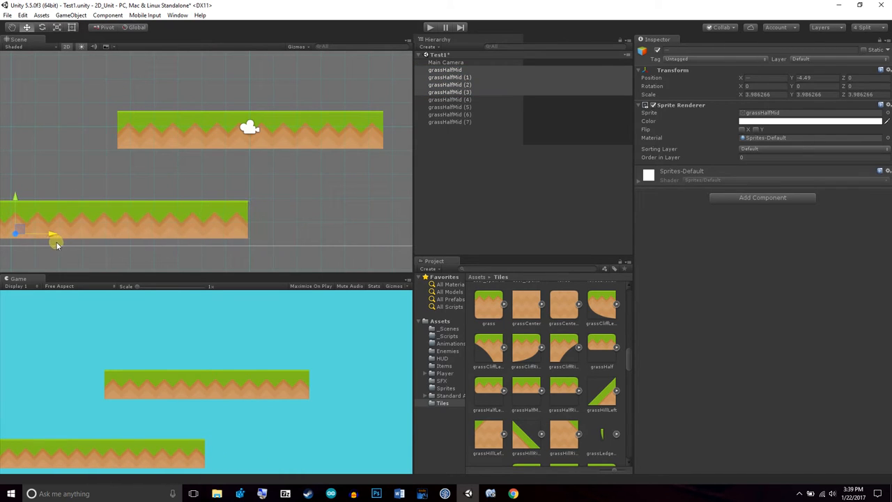
Move the four upper-row tiles right, just beyond the end of the lower ground, and lower them to about Y -1.43
{"action": "left_click", "coordinate": [453, 100]}
{"action": "left_click", "coordinate": [471, 122], "text": "shift"}
{"action": "left_click_drag", "start_coordinate": [370, 146], "coordinate": [535, 138]}
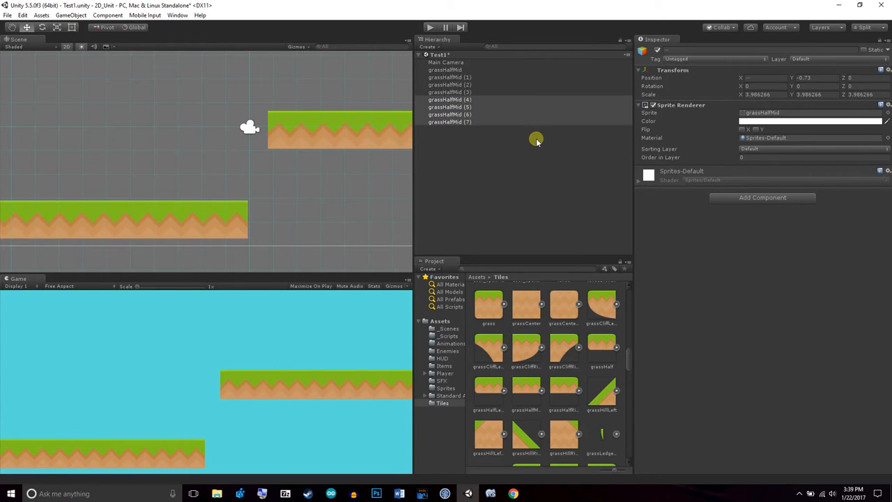
{"action": "scroll", "coordinate": [322, 174], "scroll_direction": "down", "scroll_amount": 5}
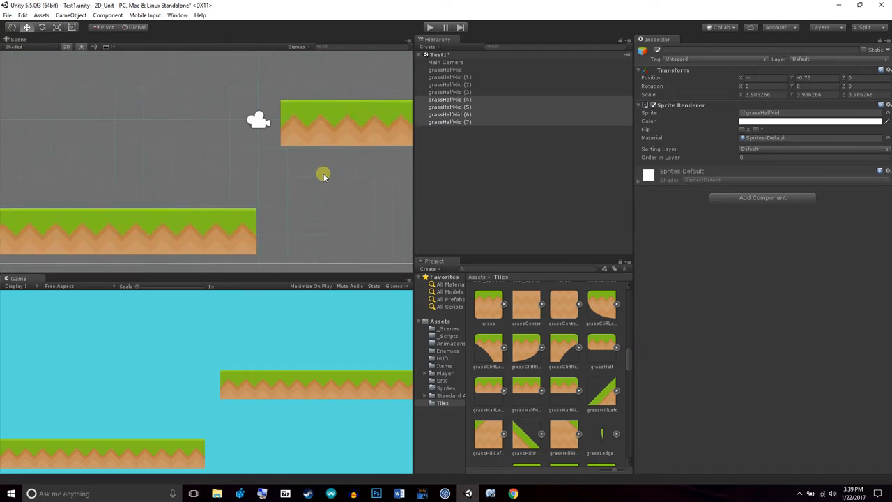
{"action": "left_click_drag", "start_coordinate": [352, 115], "coordinate": [353, 124]}
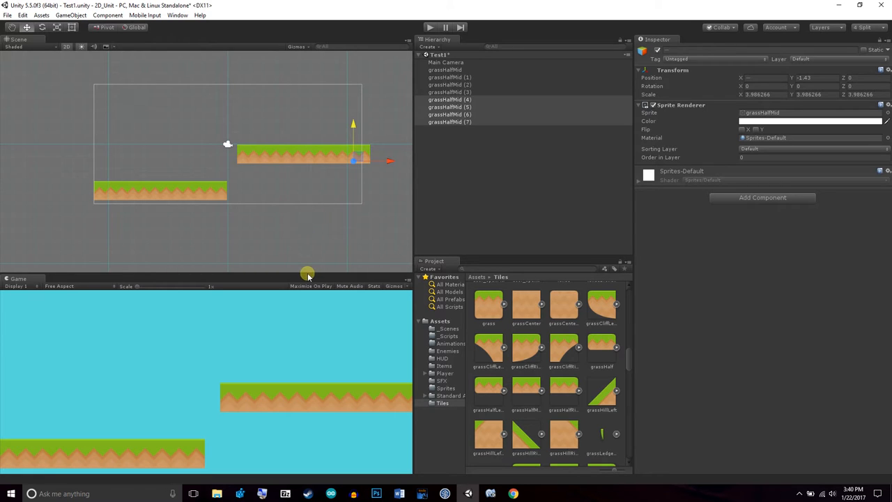
Add the hill_small sprite to the scene, scale it to about 2.31 and stand it on the upper platform at about X 4.62, Y 1.16
{"action": "left_click", "coordinate": [526, 348]}
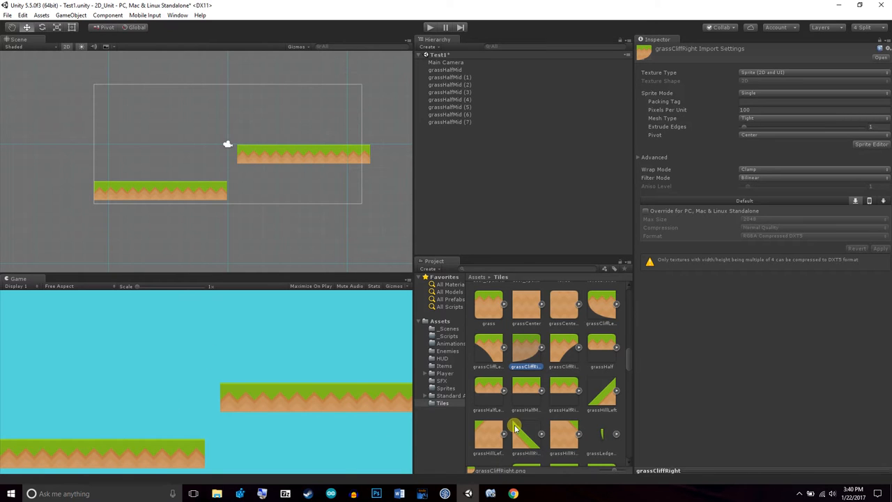
{"action": "scroll", "coordinate": [519, 419], "scroll_direction": "down", "scroll_amount": 5}
{"action": "scroll", "coordinate": [568, 398], "scroll_direction": "up", "scroll_amount": 1}
{"action": "left_click_drag", "start_coordinate": [568, 399], "coordinate": [295, 91]}
{"action": "left_click", "coordinate": [57, 27]}
{"action": "left_click", "coordinate": [26, 27]}
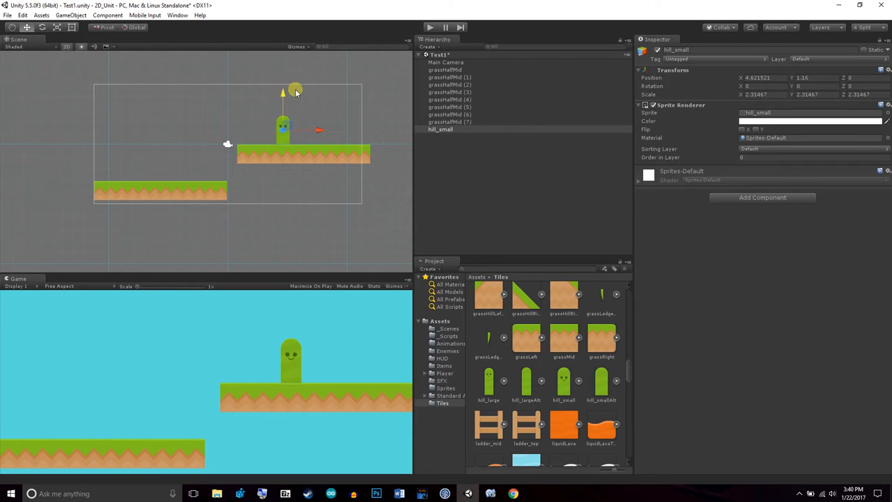
Place the signRight sprite on the left end of the lower ground at about X -9.98, Y -2.72
{"action": "scroll", "coordinate": [585, 434], "scroll_direction": "down", "scroll_amount": 6}
{"action": "scroll", "coordinate": [591, 442], "scroll_direction": "down", "scroll_amount": 5}
{"action": "left_click_drag", "start_coordinate": [492, 442], "coordinate": [111, 181]}
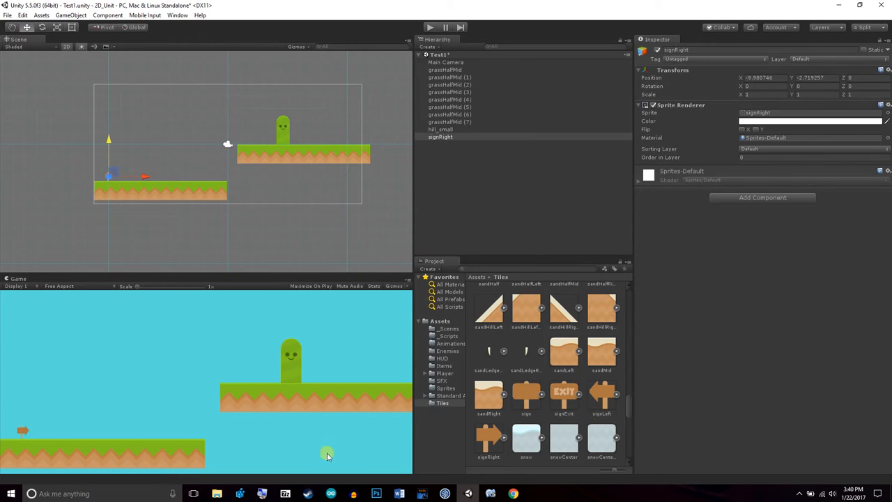
Add the boxItemAlt sprite above the lower ground, scale it to about 2.17 and position it at about X -4.29, Y 2.15
{"action": "scroll", "coordinate": [362, 241], "scroll_direction": "down", "scroll_amount": 3}
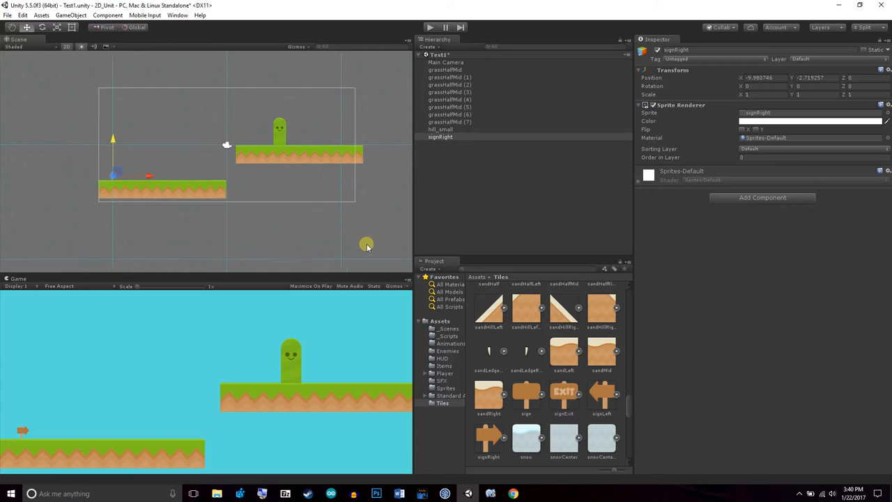
{"action": "scroll", "coordinate": [319, 171], "scroll_direction": "down", "scroll_amount": 2}
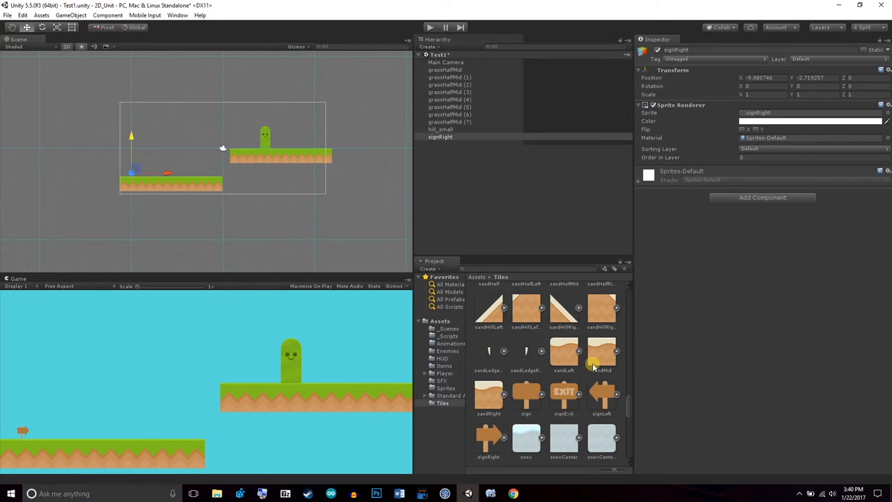
{"action": "scroll", "coordinate": [591, 412], "scroll_direction": "down", "scroll_amount": 5}
{"action": "scroll", "coordinate": [592, 414], "scroll_direction": "down", "scroll_amount": 5}
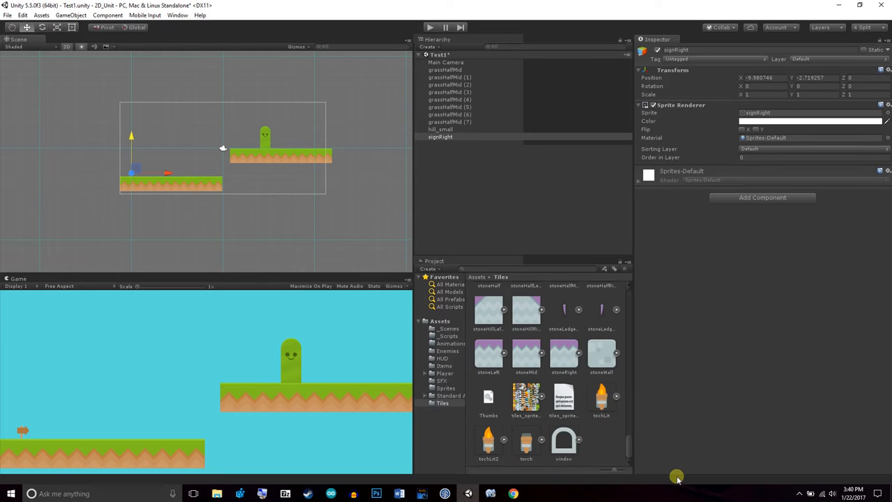
{"action": "scroll", "coordinate": [584, 358], "scroll_direction": "up", "scroll_amount": 5}
{"action": "scroll", "coordinate": [577, 328], "scroll_direction": "up", "scroll_amount": 5}
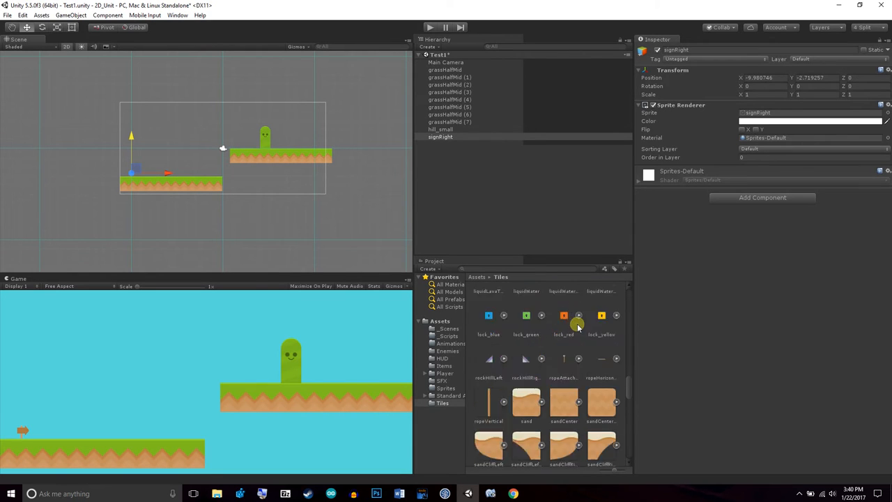
{"action": "scroll", "coordinate": [592, 354], "scroll_direction": "up", "scroll_amount": 5}
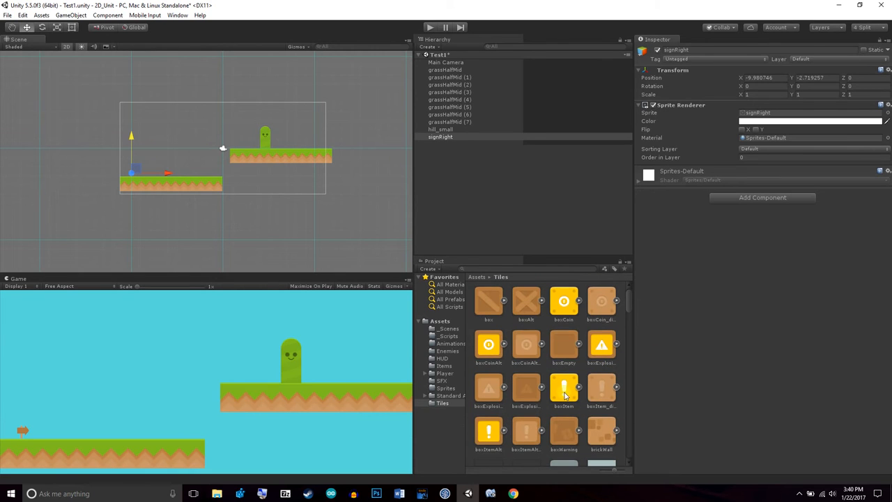
{"action": "left_click_drag", "start_coordinate": [496, 429], "coordinate": [218, 127]}
{"action": "left_click", "coordinate": [56, 27]}
{"action": "left_click", "coordinate": [25, 27]}
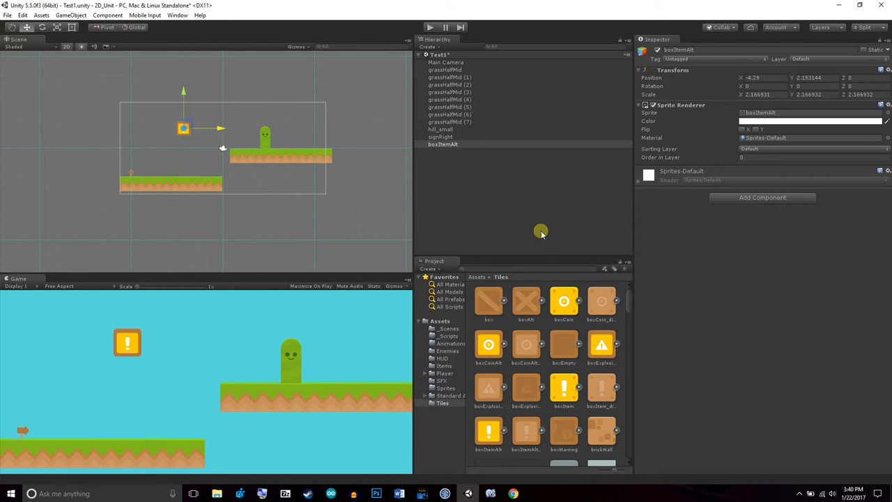
Examine the level layout and the empty space beyond the right end of the upper platform
{"action": "scroll", "coordinate": [275, 170], "scroll_direction": "down", "scroll_amount": 4}
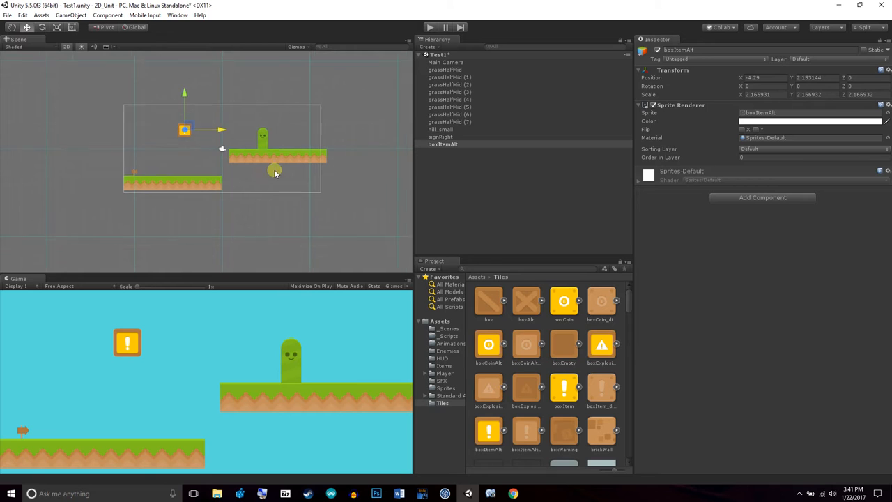
{"action": "left_click", "coordinate": [12, 27]}
{"action": "left_click_drag", "start_coordinate": [292, 178], "coordinate": [245, 176]}
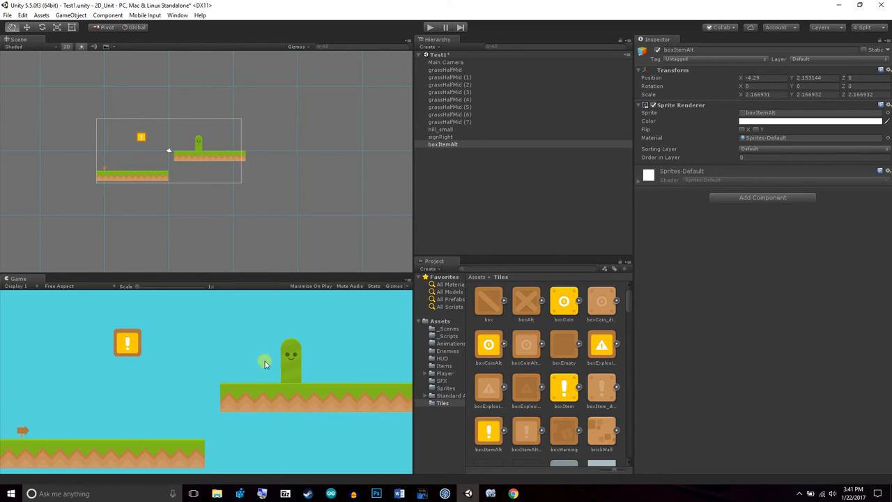
{"action": "scroll", "coordinate": [253, 207], "scroll_direction": "up", "scroll_amount": 3}
{"action": "mouse_move", "coordinate": [294, 201]}
{"action": "left_mouse_down"}
{"action": "mouse_move", "coordinate": [247, 209]}
{"action": "mouse_move", "coordinate": [244, 226]}
{"action": "mouse_move", "coordinate": [228, 222]}
{"action": "mouse_move", "coordinate": [287, 233]}
{"action": "mouse_move", "coordinate": [321, 201]}
{"action": "mouse_move", "coordinate": [274, 207]}
{"action": "mouse_move", "coordinate": [290, 207]}
{"action": "left_mouse_up"}
{"action": "scroll", "coordinate": [249, 209], "scroll_direction": "up", "scroll_amount": 6}
{"action": "scroll", "coordinate": [246, 224], "scroll_direction": "down", "scroll_amount": 9}
{"action": "scroll", "coordinate": [228, 222], "scroll_direction": "up", "scroll_amount": 4}
{"action": "scroll", "coordinate": [302, 214], "scroll_direction": "up", "scroll_amount": 3}
{"action": "scroll", "coordinate": [301, 214], "scroll_direction": "up", "scroll_amount": 2}
{"action": "scroll", "coordinate": [281, 207], "scroll_direction": "down", "scroll_amount": 2}
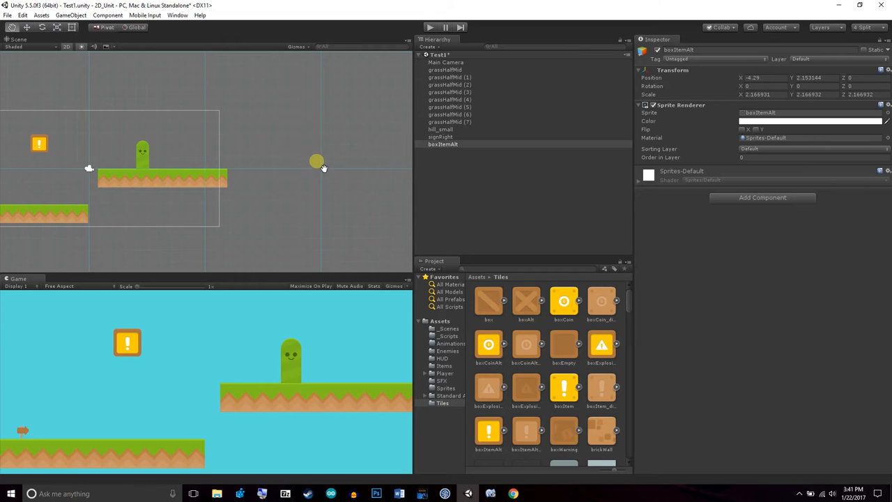
Duplicate the four upper-platform tiles and place the copies flush against the platform's right end at Y -1.43
{"action": "left_click", "coordinate": [466, 100]}
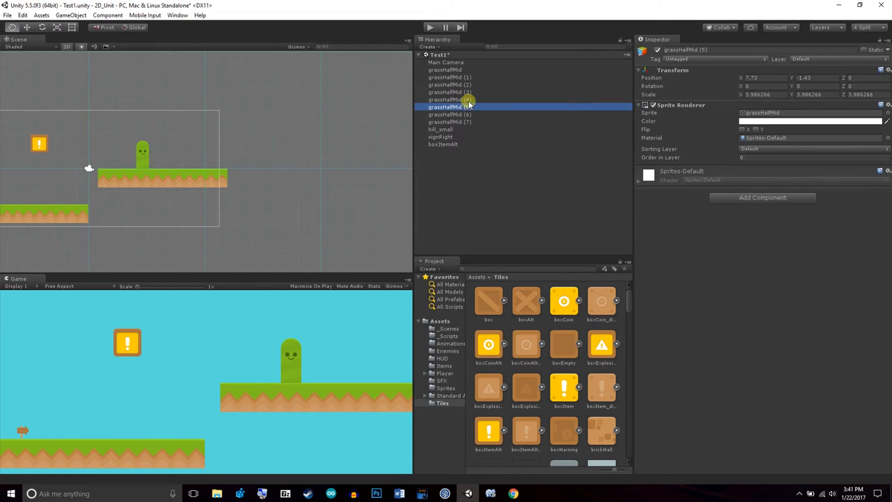
{"action": "left_click", "coordinate": [471, 122], "text": "shift"}
{"action": "right_click", "coordinate": [470, 120]}
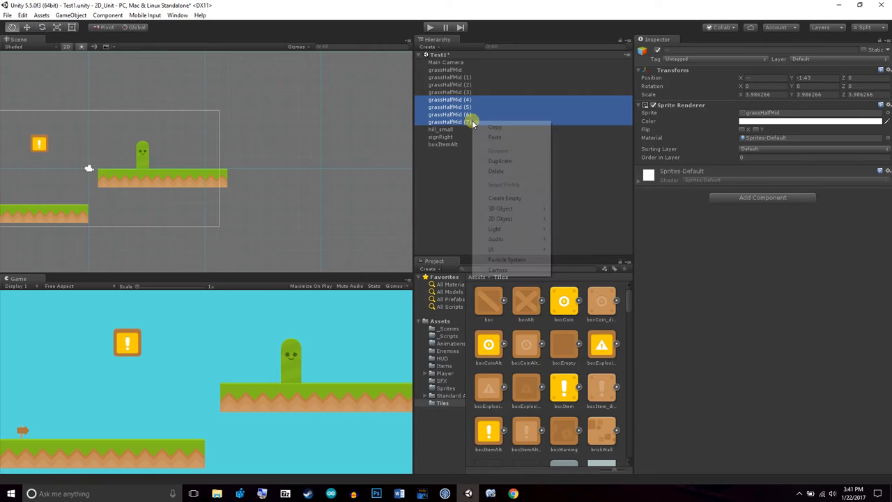
{"action": "left_click", "coordinate": [520, 161]}
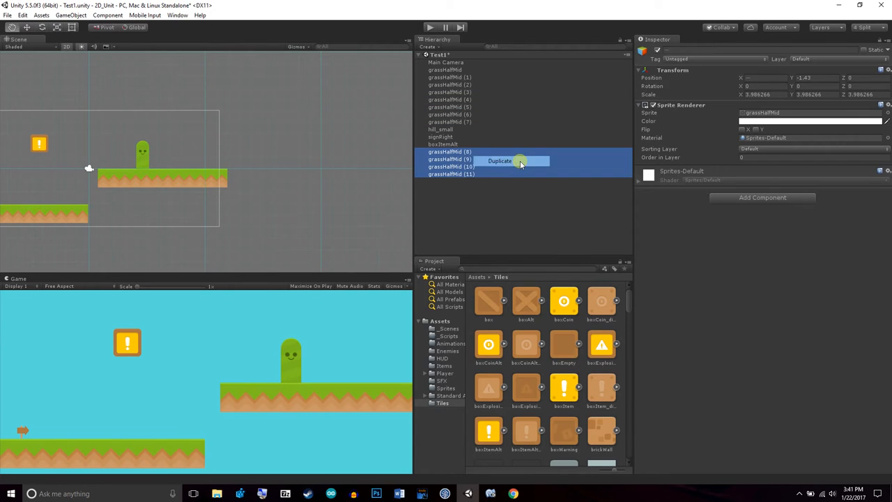
{"action": "left_click", "coordinate": [27, 28]}
{"action": "left_click_drag", "start_coordinate": [242, 188], "coordinate": [375, 198]}
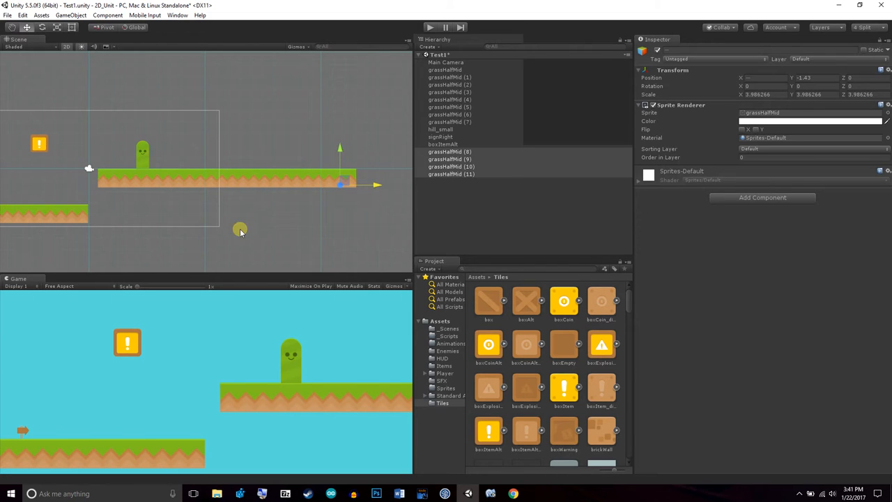
Duplicate the newest four platform tiles and place the copies further right after a small gap, lowered to about Y -3.92
{"action": "scroll", "coordinate": [234, 230], "scroll_direction": "down", "scroll_amount": 3}
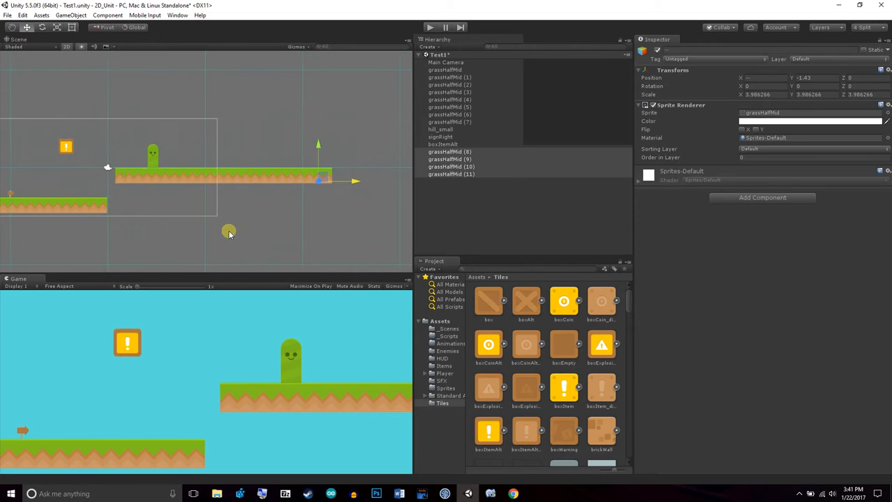
{"action": "right_click", "coordinate": [496, 168]}
{"action": "left_click", "coordinate": [534, 203]}
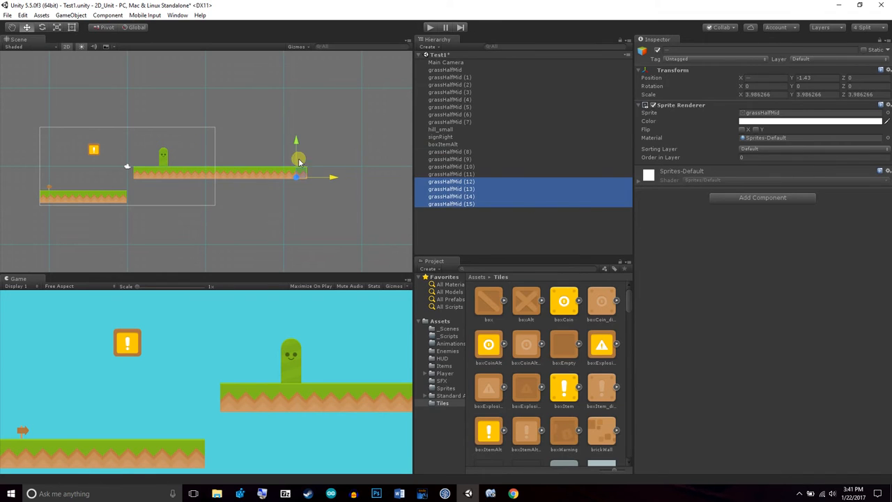
{"action": "left_click_drag", "start_coordinate": [319, 178], "coordinate": [420, 180]}
{"action": "scroll", "coordinate": [306, 177], "scroll_direction": "up", "scroll_amount": 4}
{"action": "scroll", "coordinate": [305, 175], "scroll_direction": "down", "scroll_amount": 10}
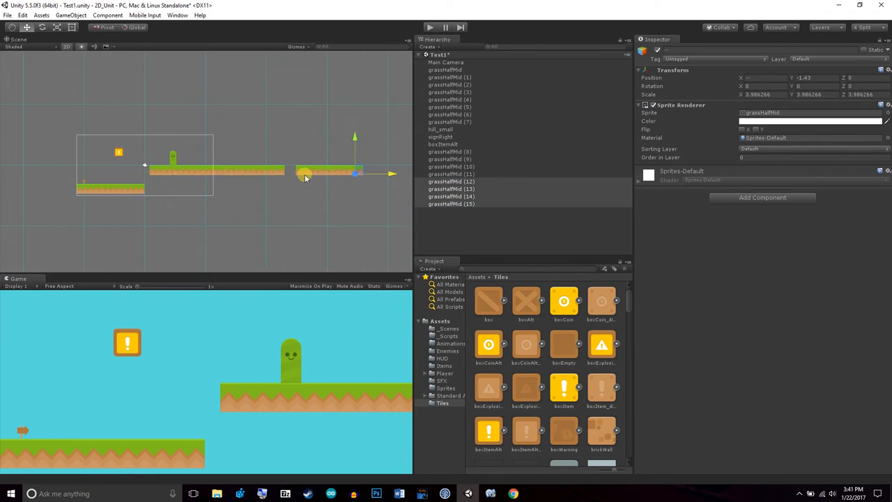
{"action": "left_click_drag", "start_coordinate": [325, 137], "coordinate": [327, 149]}
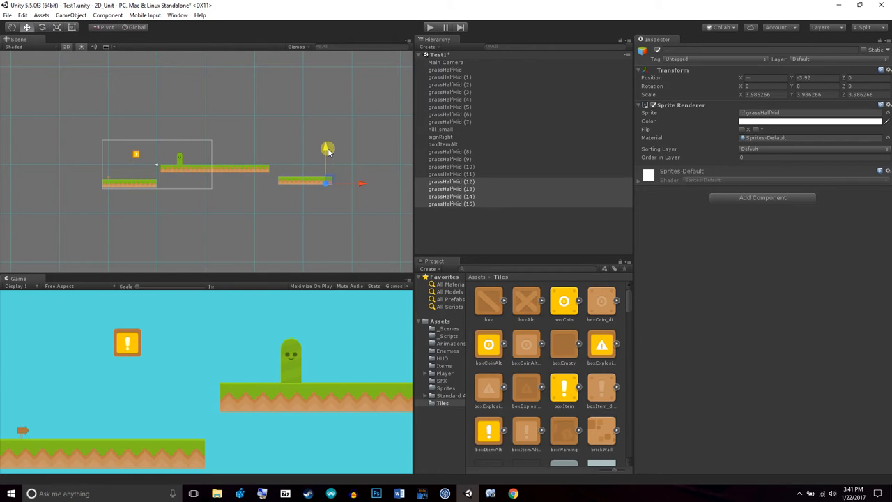
Save the Test1 scene
{"action": "key", "text": "q"}
{"action": "left_click_drag", "start_coordinate": [208, 179], "coordinate": [321, 209]}
{"action": "key", "text": "ctrl+s"}
{"action": "scroll", "coordinate": [259, 226], "scroll_direction": "up", "scroll_amount": 12}
{"action": "scroll", "coordinate": [231, 174], "scroll_direction": "up", "scroll_amount": 12}
{"action": "scroll", "coordinate": [313, 208], "scroll_direction": "up", "scroll_amount": 2}
{"action": "scroll", "coordinate": [328, 200], "scroll_direction": "up", "scroll_amount": 3}
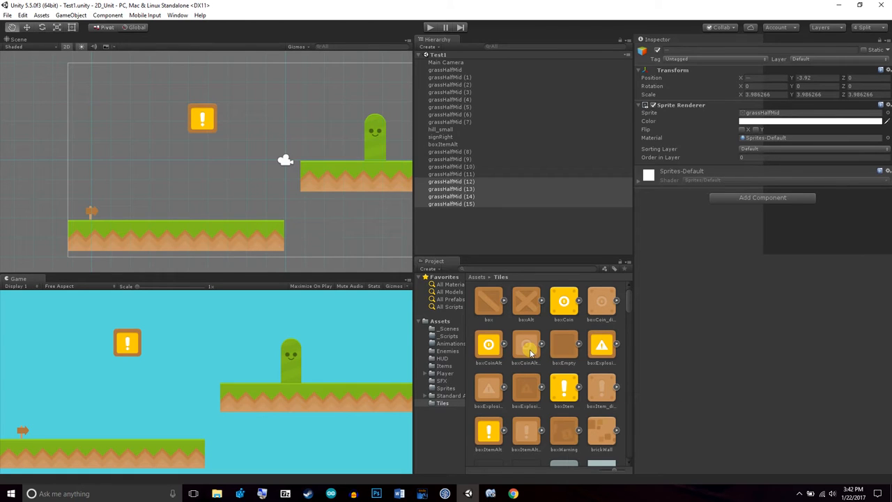
Widen the project browser and select the CharacterRobotBoy prefab in Standard Assets/2D/Prefabs
{"action": "left_click_drag", "start_coordinate": [466, 367], "coordinate": [495, 367]}
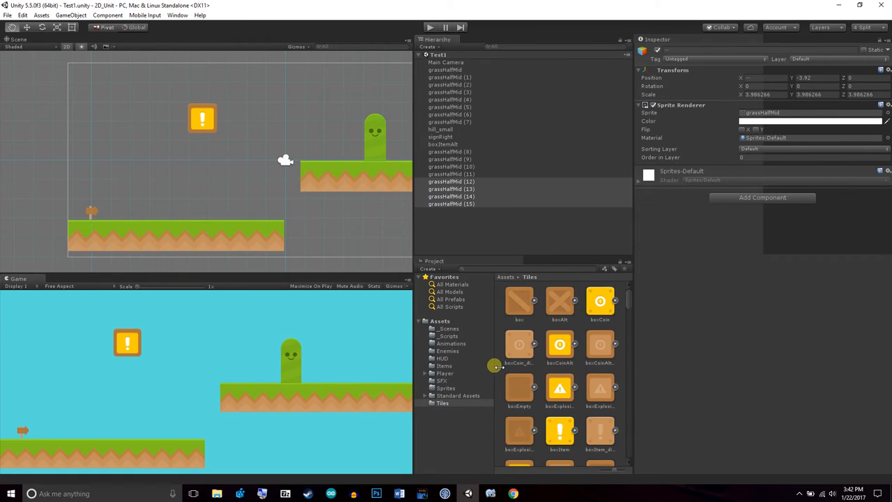
{"action": "left_click_drag", "start_coordinate": [406, 378], "coordinate": [397, 378]}
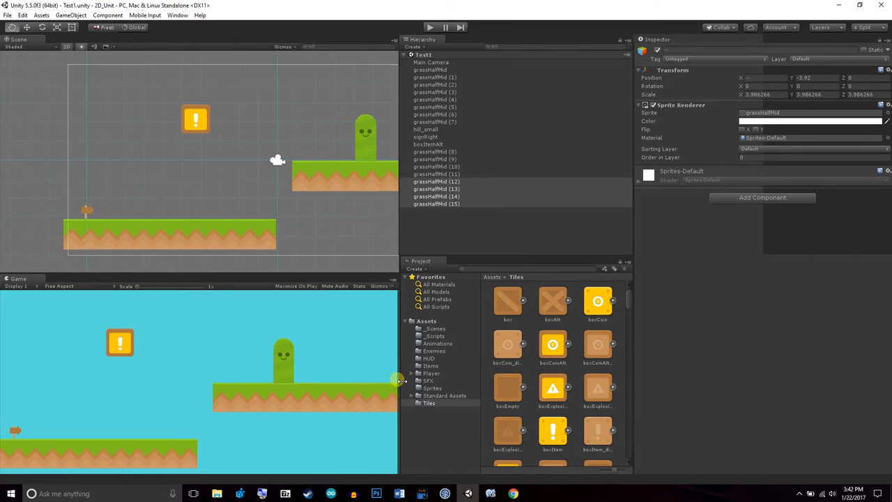
{"action": "left_click", "coordinate": [439, 396]}
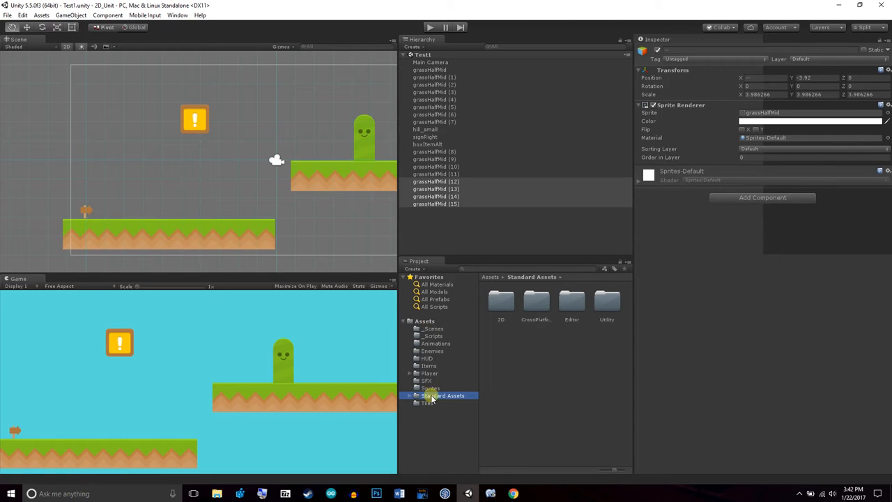
{"action": "double_click", "coordinate": [502, 304]}
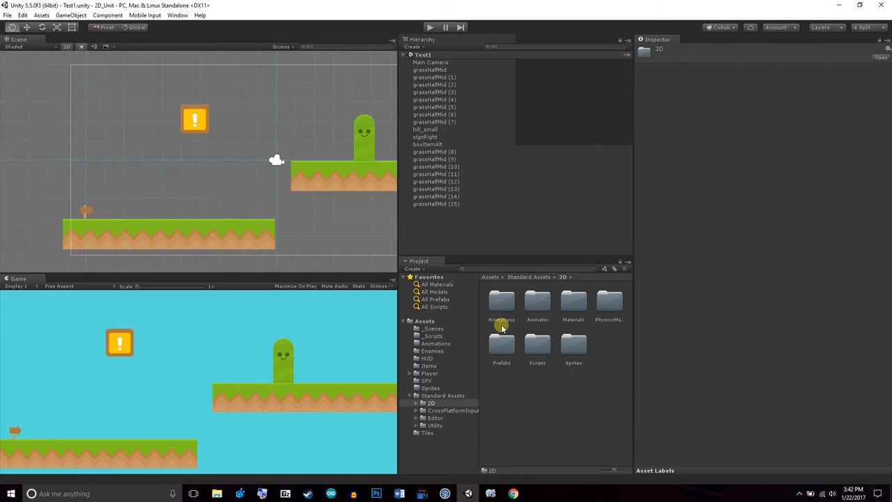
{"action": "left_click", "coordinate": [503, 347]}
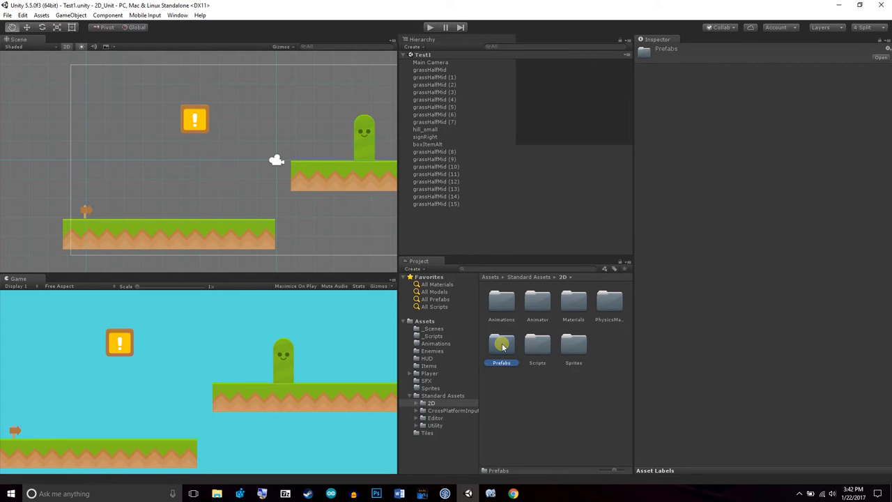
{"action": "double_click", "coordinate": [503, 347]}
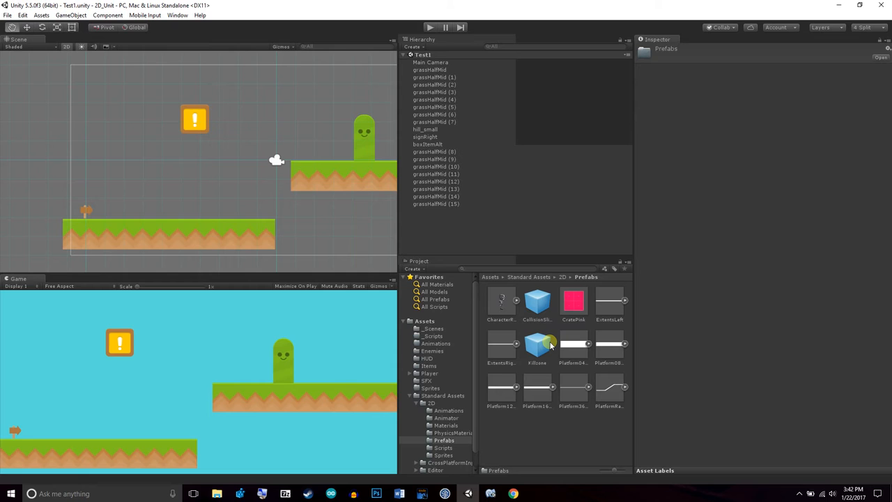
{"action": "left_click", "coordinate": [504, 310]}
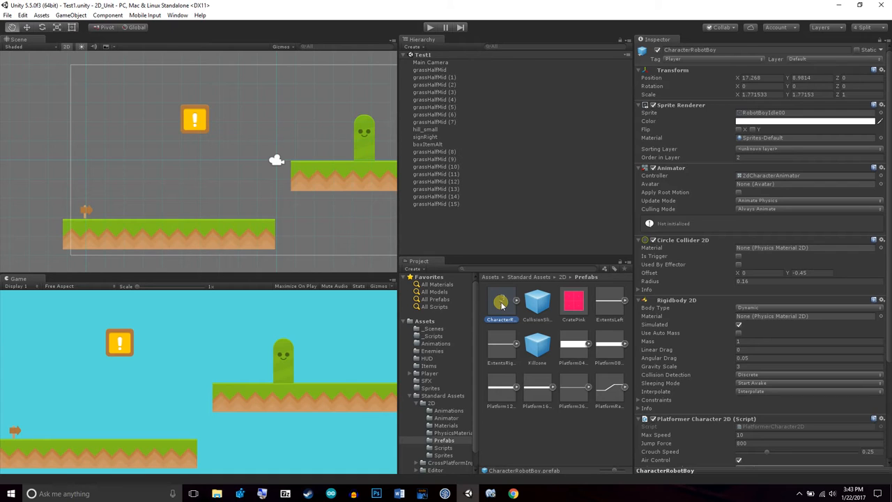
Place the CharacterRobotBoy prefab on the lower platform beside the sign at about X -8.34, Y -1.98, and widen the Scene and Game views
{"action": "left_click_drag", "start_coordinate": [505, 307], "coordinate": [120, 201]}
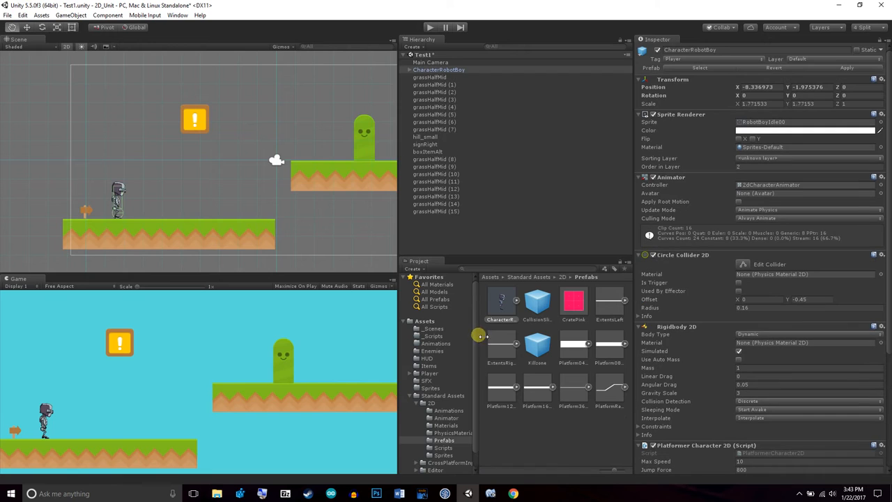
{"action": "left_click", "coordinate": [427, 320]}
{"action": "left_click_drag", "start_coordinate": [403, 250], "coordinate": [447, 259]}
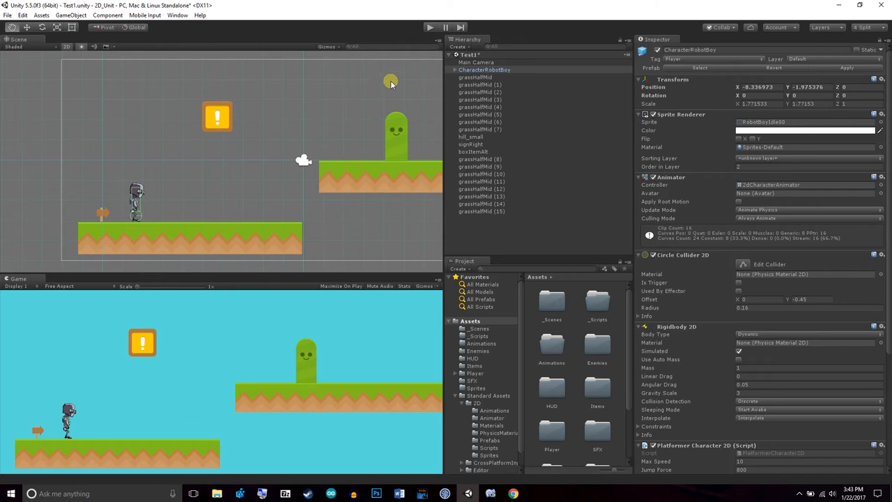
Play-test the scene briefly, stop it, and examine the CharacterRobotBoy's colliders close up in the Scene view
{"action": "left_click", "coordinate": [430, 28]}
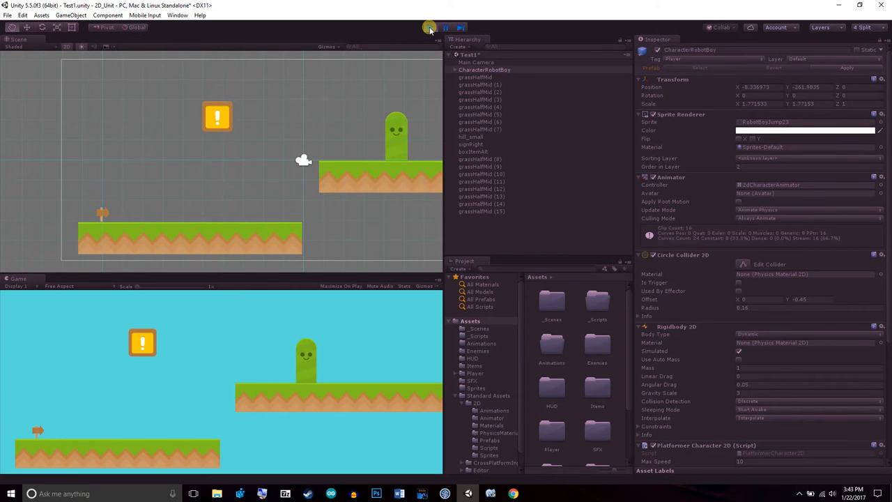
{"action": "left_click", "coordinate": [430, 28]}
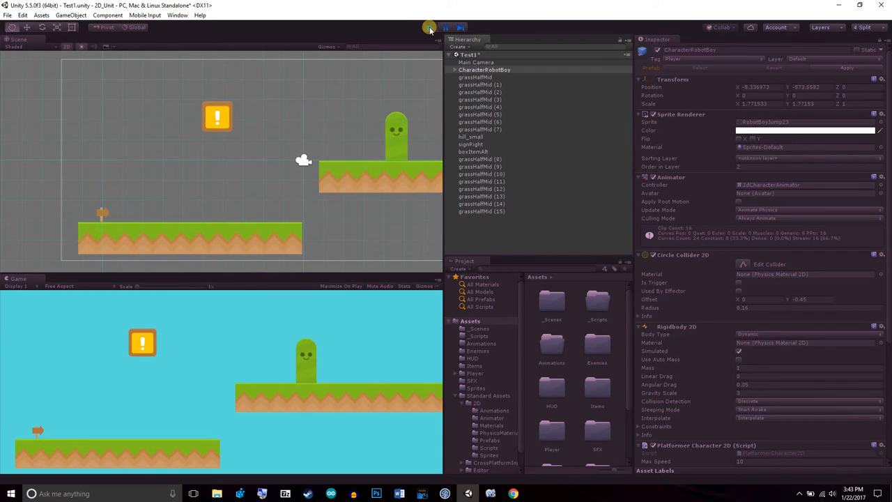
{"action": "left_click", "coordinate": [481, 71]}
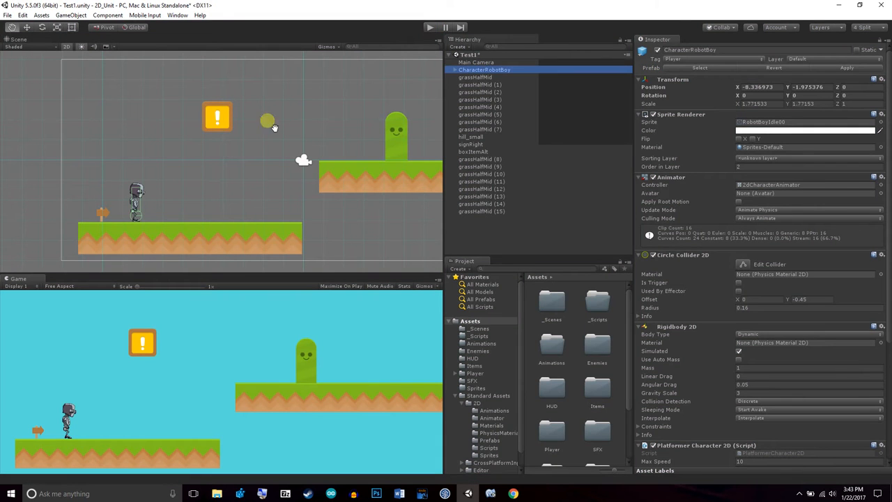
{"action": "left_click_drag", "start_coordinate": [93, 190], "coordinate": [166, 189]}
{"action": "scroll", "coordinate": [174, 199], "scroll_direction": "up", "scroll_amount": 10}
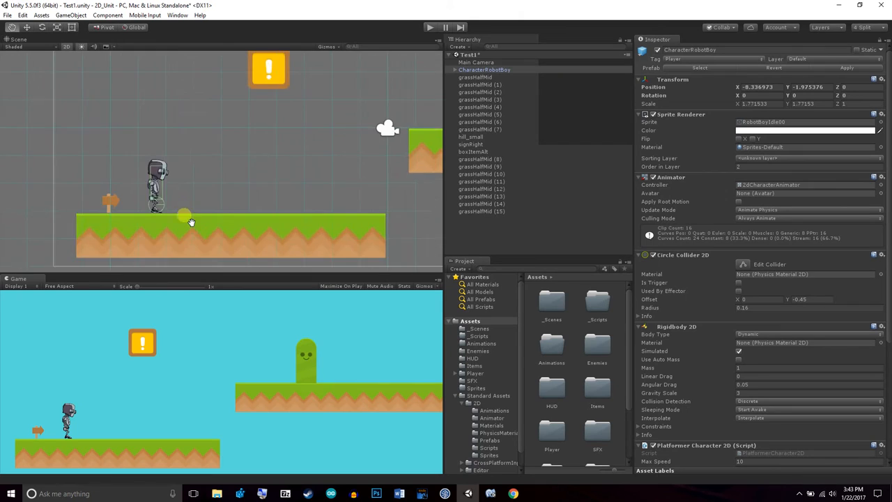
{"action": "scroll", "coordinate": [271, 215], "scroll_direction": "up", "scroll_amount": 4}
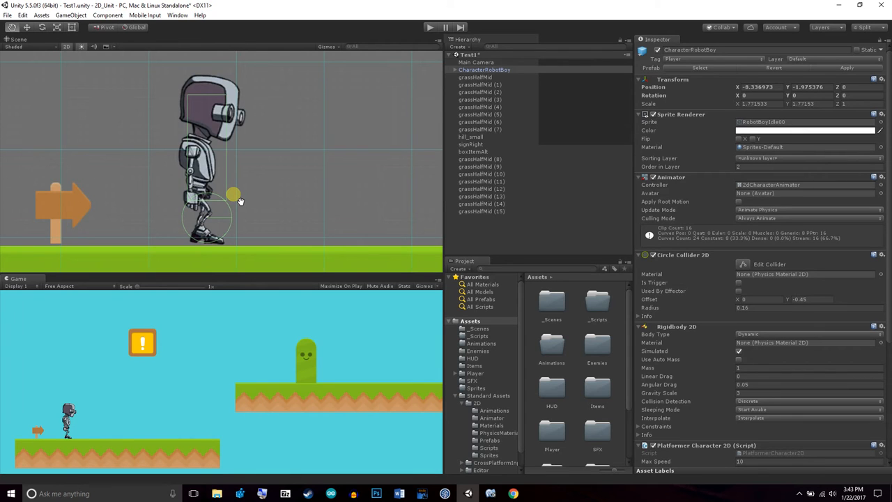
{"action": "scroll", "coordinate": [239, 201], "scroll_direction": "down", "scroll_amount": 5}
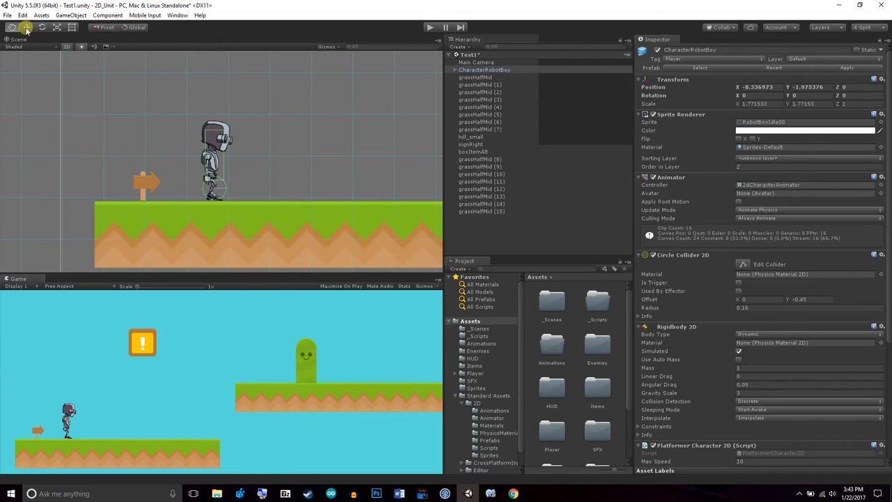
Inspect the components of the lower platform's grass tiles, starting the check with the Move tool
{"action": "left_click", "coordinate": [26, 30]}
{"action": "left_click", "coordinate": [206, 209]}
{"action": "left_click", "coordinate": [261, 222]}
{"action": "left_click", "coordinate": [357, 229]}
{"action": "left_click", "coordinate": [146, 217]}
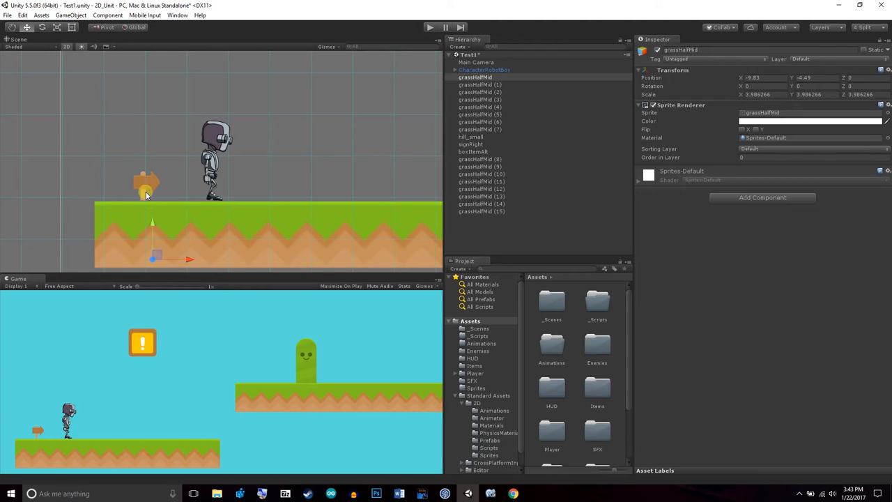
{"action": "scroll", "coordinate": [260, 185], "scroll_direction": "down", "scroll_amount": 3}
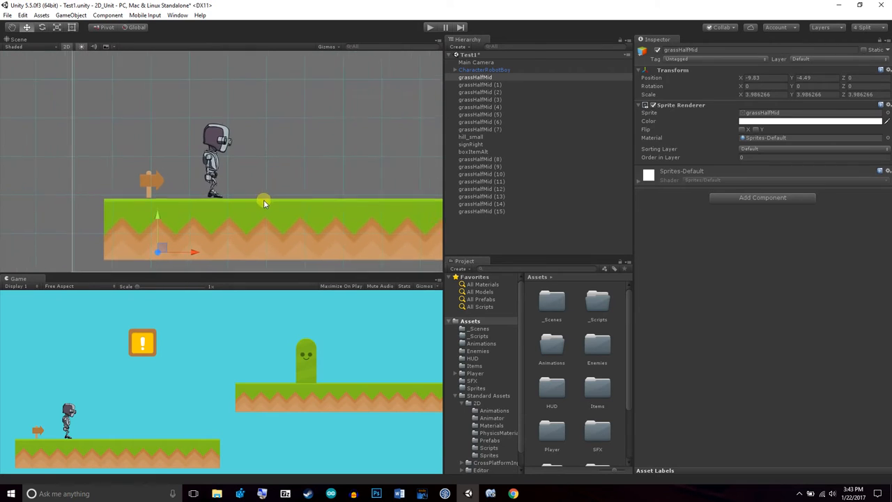
{"action": "scroll", "coordinate": [264, 200], "scroll_direction": "down", "scroll_amount": 2}
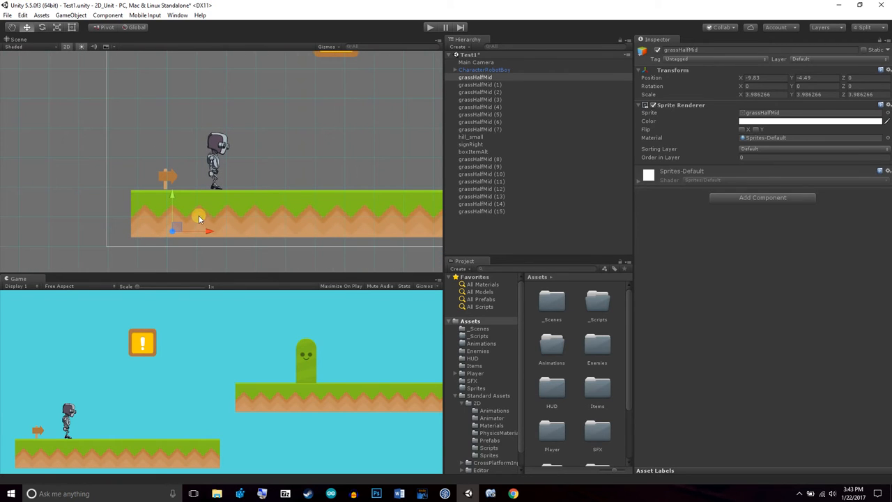
Add a Box Collider 2D component to the first grassHalfMid tile
{"action": "left_click", "coordinate": [12, 27]}
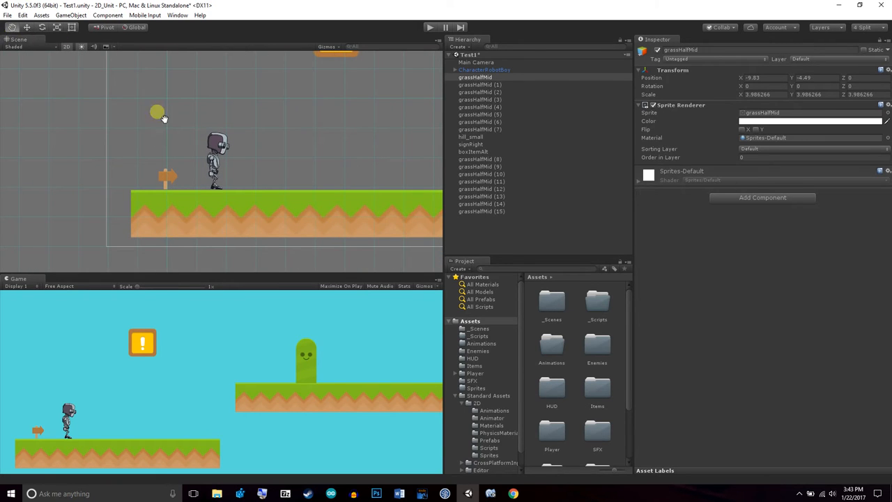
{"action": "left_click_drag", "start_coordinate": [321, 163], "coordinate": [235, 162]}
{"action": "scroll", "coordinate": [237, 164], "scroll_direction": "down", "scroll_amount": 12}
{"action": "left_click_drag", "start_coordinate": [362, 178], "coordinate": [285, 198]}
{"action": "scroll", "coordinate": [286, 198], "scroll_direction": "down", "scroll_amount": 4}
{"action": "mouse_move", "coordinate": [373, 209]}
{"action": "left_mouse_down"}
{"action": "mouse_move", "coordinate": [202, 220]}
{"action": "mouse_move", "coordinate": [359, 216]}
{"action": "left_mouse_up"}
{"action": "scroll", "coordinate": [273, 193], "scroll_direction": "up", "scroll_amount": 6}
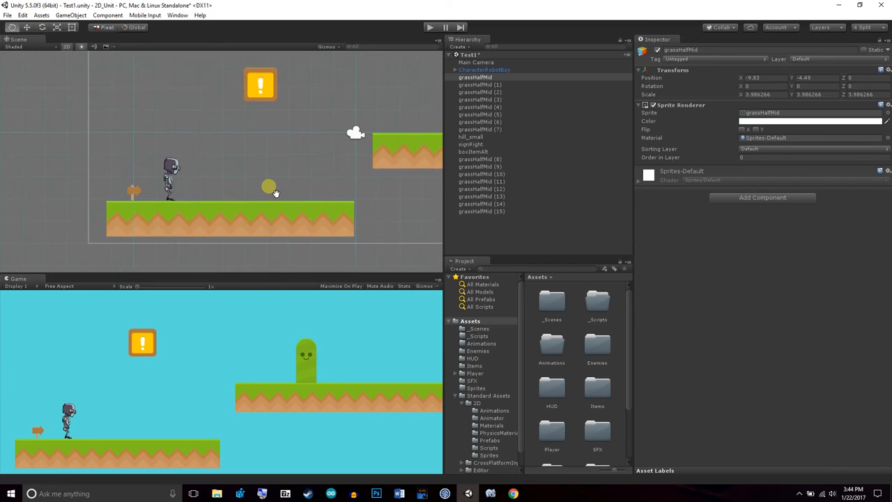
{"action": "scroll", "coordinate": [274, 186], "scroll_direction": "up", "scroll_amount": 2}
{"action": "left_click_drag", "start_coordinate": [272, 182], "coordinate": [285, 157]}
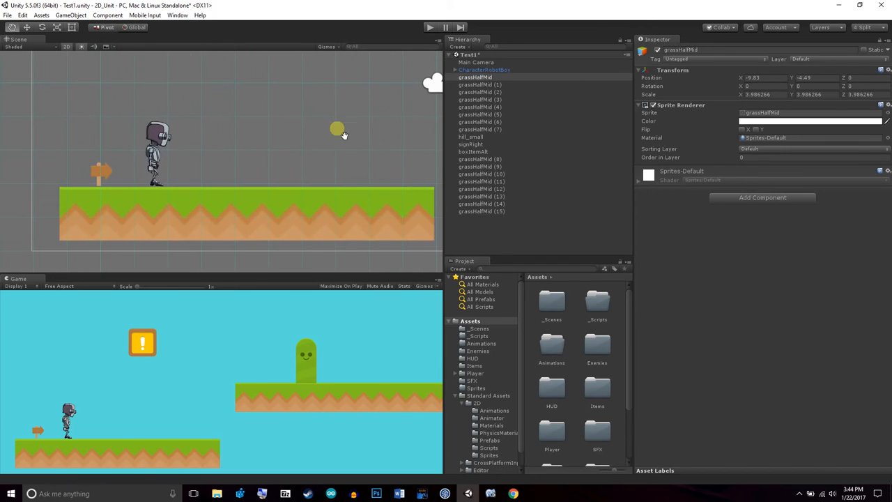
{"action": "left_click", "coordinate": [480, 78]}
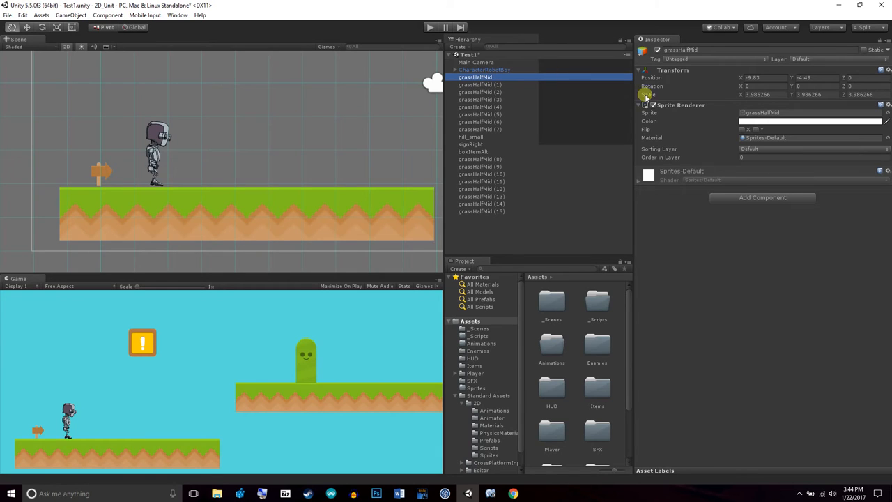
{"action": "left_click", "coordinate": [761, 198]}
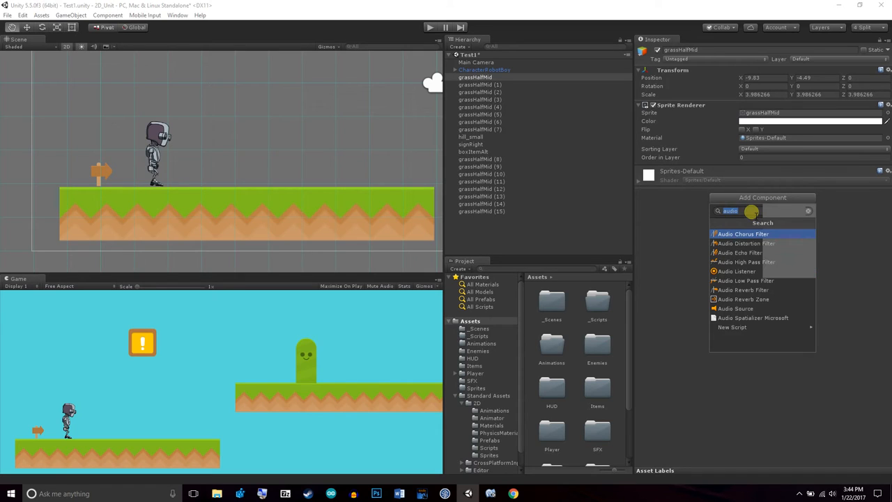
{"action": "type", "text": "box"}
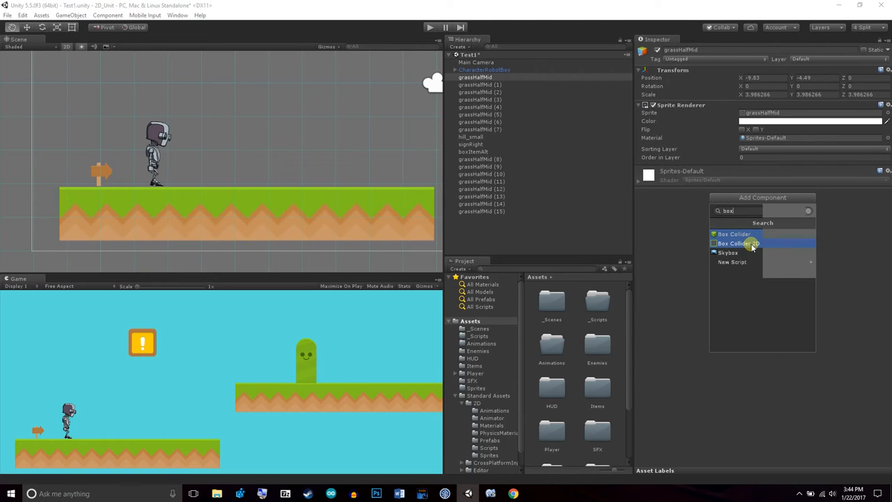
{"action": "left_click", "coordinate": [752, 244]}
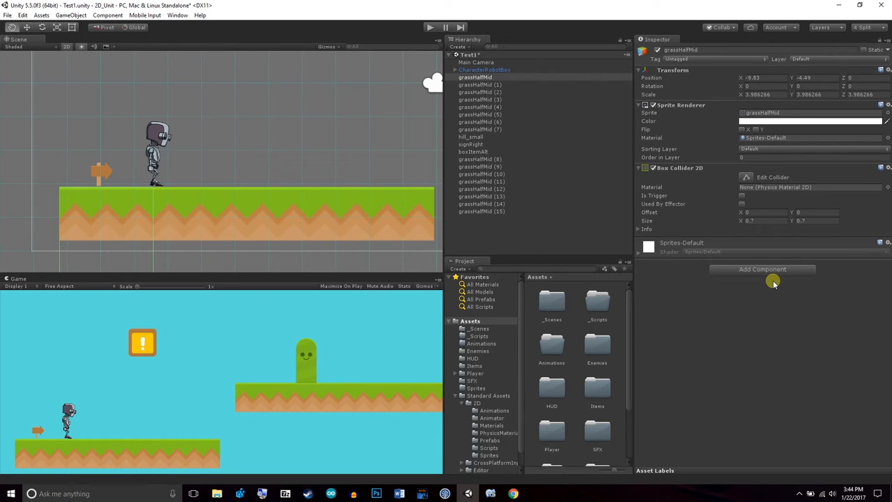
Examine how the first tile's box collider outline fits the grass sprite and the surrounding platforms
{"action": "left_click_drag", "start_coordinate": [243, 220], "coordinate": [347, 198]}
{"action": "scroll", "coordinate": [296, 201], "scroll_direction": "down", "scroll_amount": 1}
{"action": "scroll", "coordinate": [299, 218], "scroll_direction": "up", "scroll_amount": 5}
{"action": "left_click_drag", "start_coordinate": [300, 218], "coordinate": [277, 202]}
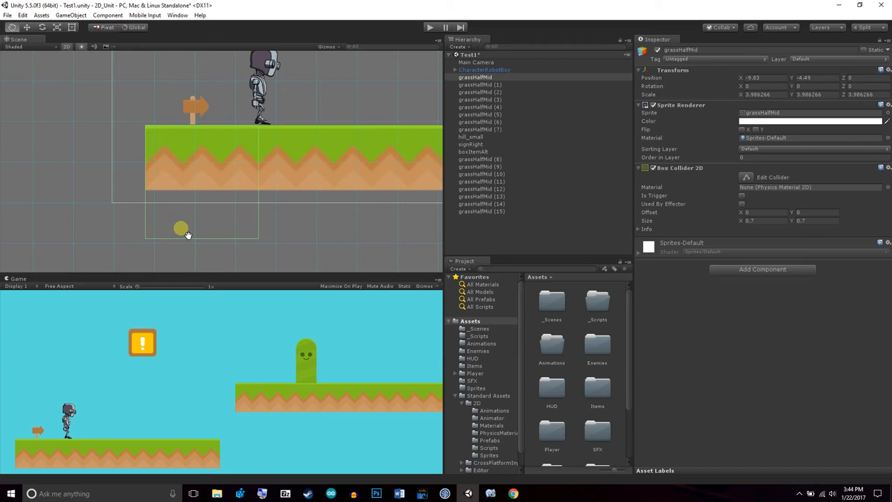
{"action": "left_click_drag", "start_coordinate": [351, 214], "coordinate": [331, 222]}
{"action": "scroll", "coordinate": [267, 196], "scroll_direction": "up", "scroll_amount": 4}
{"action": "left_click_drag", "start_coordinate": [267, 196], "coordinate": [307, 199]}
{"action": "scroll", "coordinate": [307, 218], "scroll_direction": "up", "scroll_amount": 2}
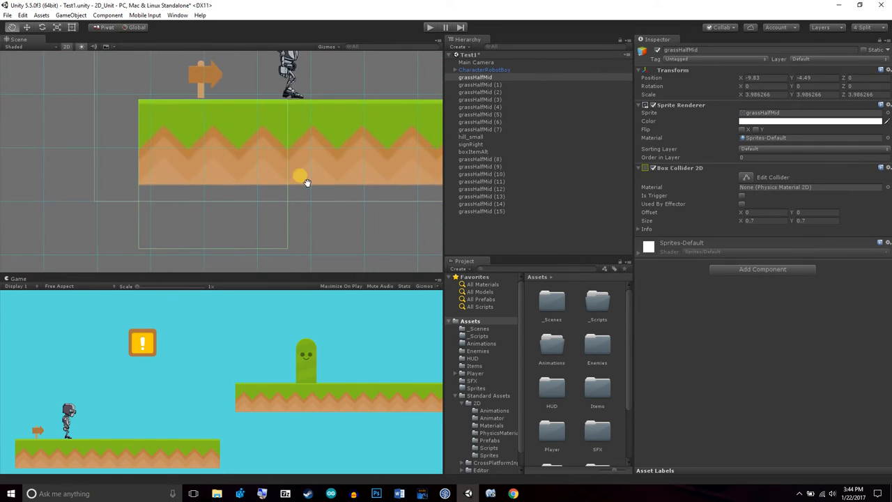
{"action": "left_click_drag", "start_coordinate": [343, 144], "coordinate": [209, 175]}
{"action": "scroll", "coordinate": [203, 169], "scroll_direction": "down", "scroll_amount": 1}
{"action": "scroll", "coordinate": [202, 170], "scroll_direction": "down", "scroll_amount": 5}
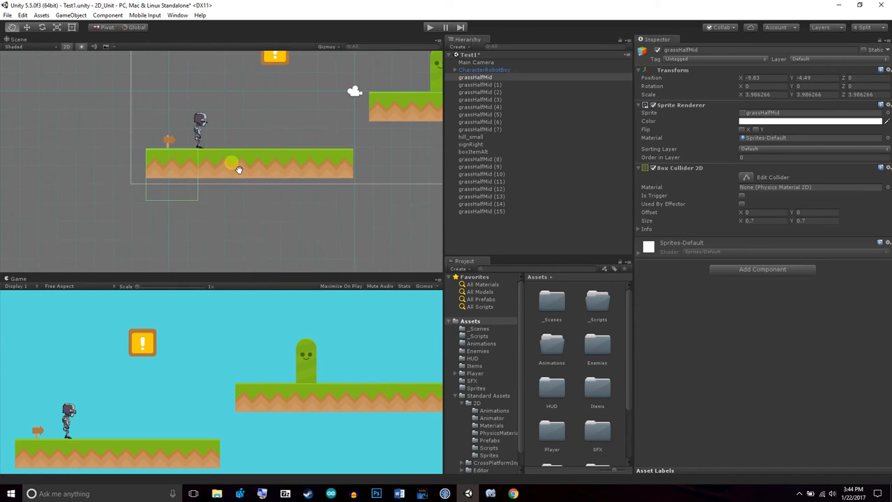
{"action": "left_click_drag", "start_coordinate": [384, 104], "coordinate": [293, 133]}
{"action": "left_click_drag", "start_coordinate": [395, 167], "coordinate": [342, 185]}
{"action": "scroll", "coordinate": [340, 182], "scroll_direction": "up", "scroll_amount": 2}
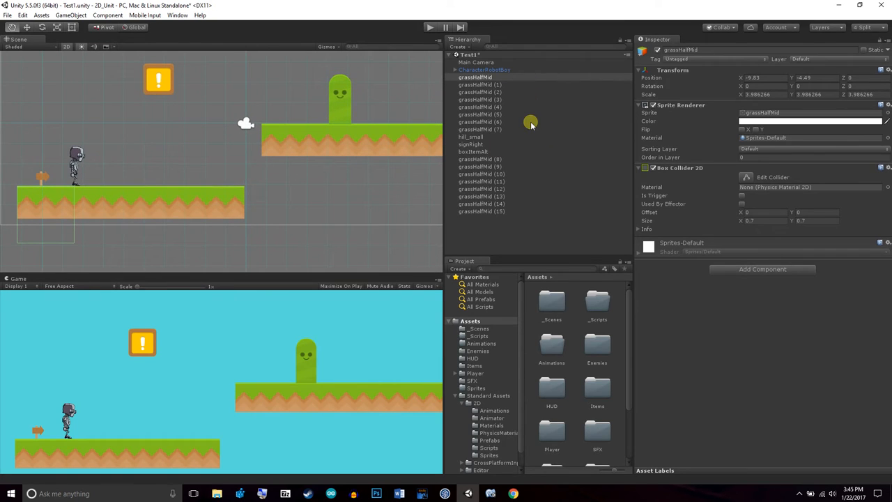
Add a Box Collider 2D component to grassHalfMid (1) through grassHalfMid (7) together
{"action": "left_click", "coordinate": [488, 85]}
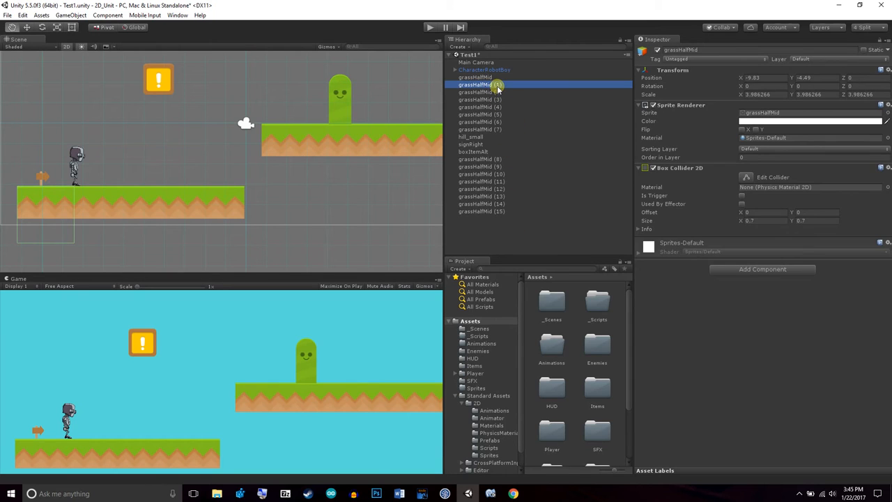
{"action": "left_click", "coordinate": [496, 131], "text": "shift"}
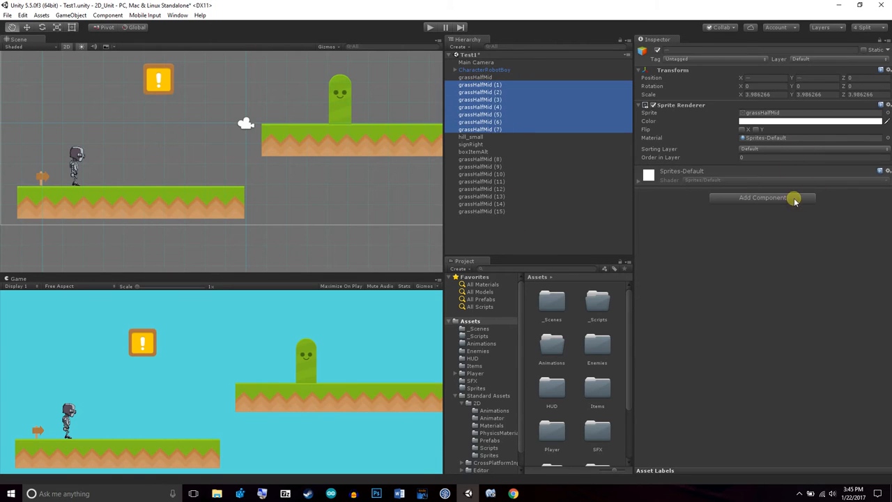
{"action": "left_click", "coordinate": [793, 198]}
{"action": "left_click", "coordinate": [739, 242]}
Add a Box Collider 2D component to grassHalfMid (8) through grassHalfMid (15) together
{"action": "left_click", "coordinate": [499, 159]}
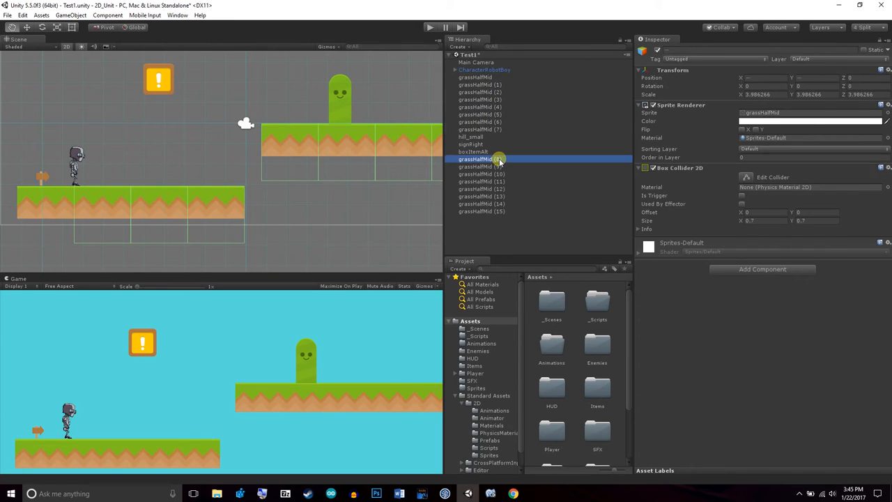
{"action": "left_click", "coordinate": [512, 211], "text": "shift"}
{"action": "left_click", "coordinate": [746, 198]}
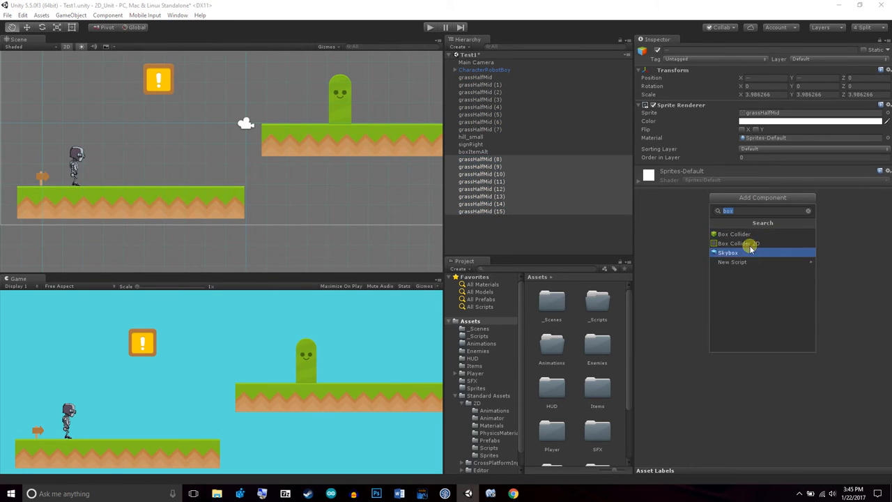
{"action": "left_click", "coordinate": [749, 247]}
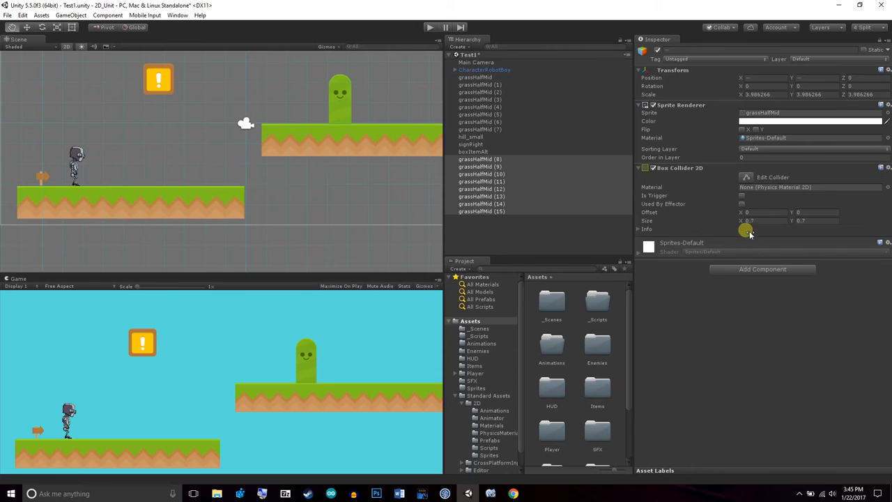
Check the Box Collider 2D on individual grass tiles, including grassHalfMid (8), grassHalfMid (1) and the first grassHalfMid
{"action": "left_click", "coordinate": [500, 160]}
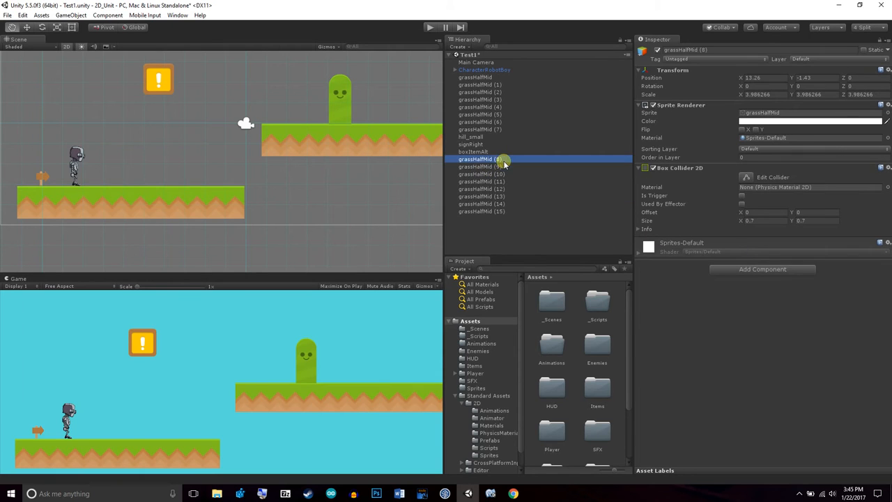
{"action": "left_click", "coordinate": [494, 122]}
{"action": "left_click", "coordinate": [498, 85]}
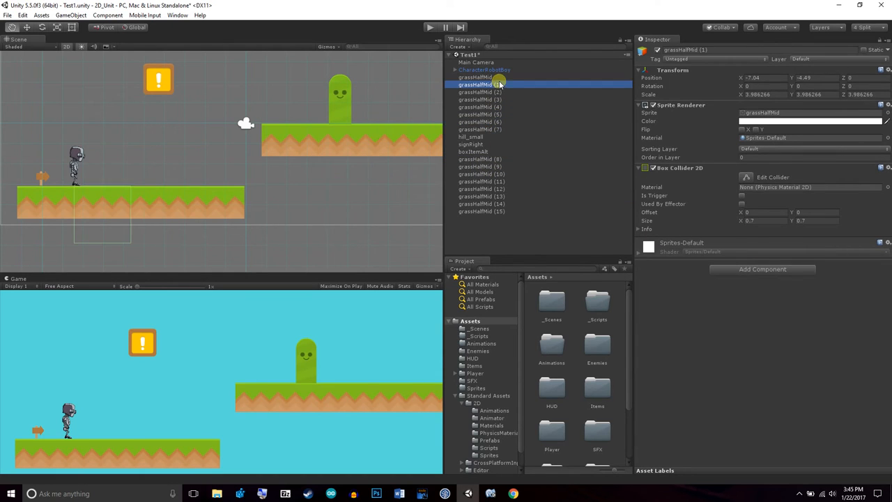
{"action": "left_click", "coordinate": [498, 78]}
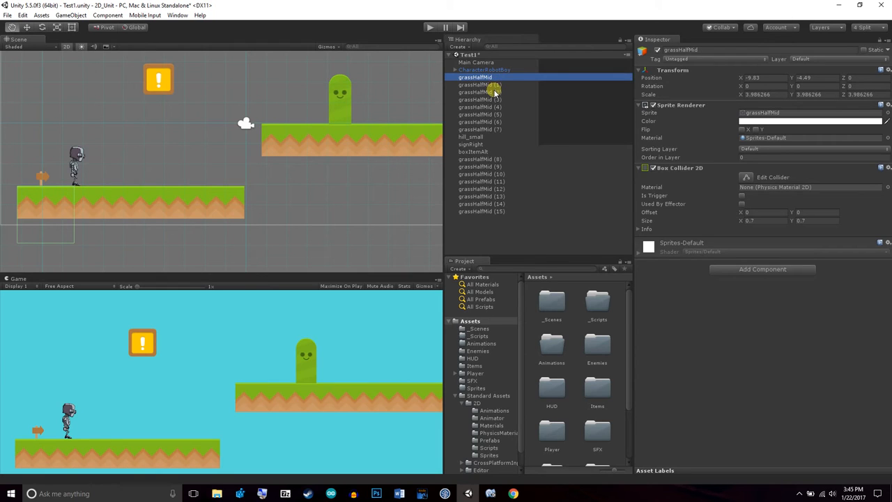
Check the collider outlines of multiple grassHalfMid tiles selected together, ending with only the first grassHalfMid selected
{"action": "left_click", "coordinate": [495, 86], "text": "ctrl"}
{"action": "left_click", "coordinate": [501, 129], "text": "ctrl"}
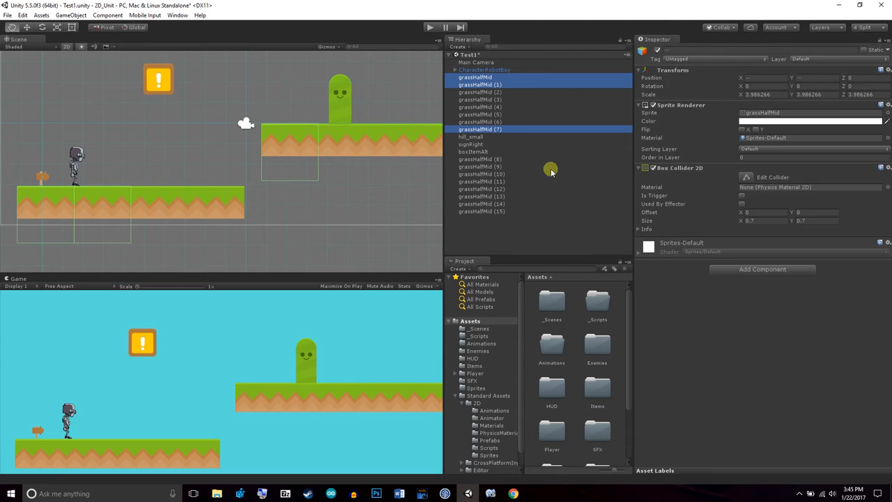
{"action": "left_click", "coordinate": [497, 159], "text": "ctrl"}
{"action": "left_click", "coordinate": [497, 167], "text": "ctrl"}
{"action": "left_click", "coordinate": [499, 174], "text": "ctrl"}
{"action": "left_click", "coordinate": [501, 182], "text": "ctrl"}
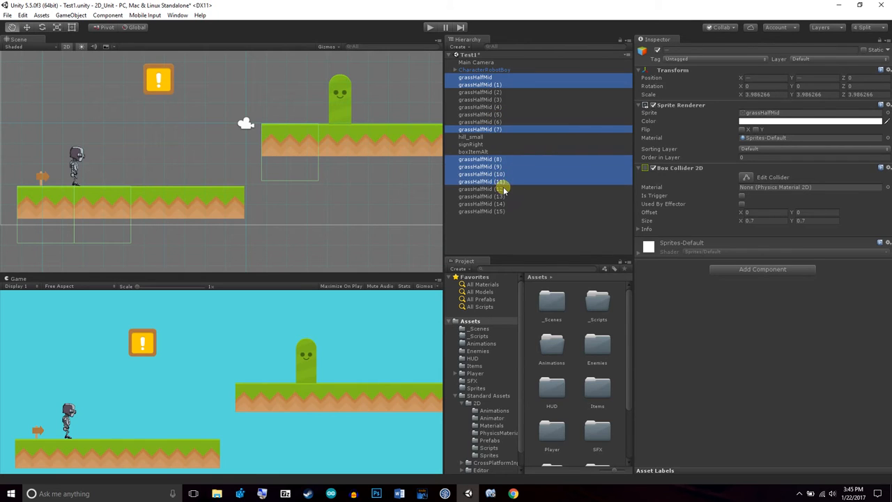
{"action": "left_click", "coordinate": [502, 189], "text": "ctrl"}
{"action": "left_click", "coordinate": [499, 196], "text": "ctrl"}
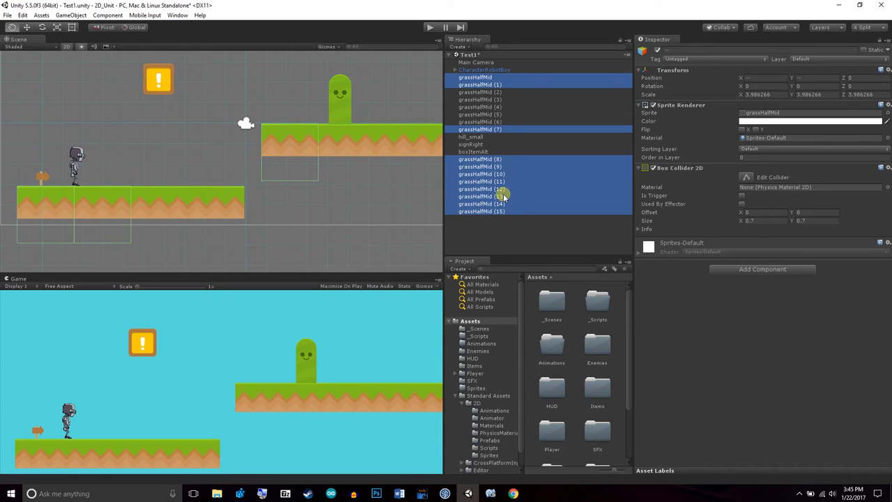
{"action": "left_click", "coordinate": [496, 92], "text": "ctrl"}
{"action": "left_click", "coordinate": [494, 106], "text": "ctrl"}
{"action": "left_click", "coordinate": [555, 236]}
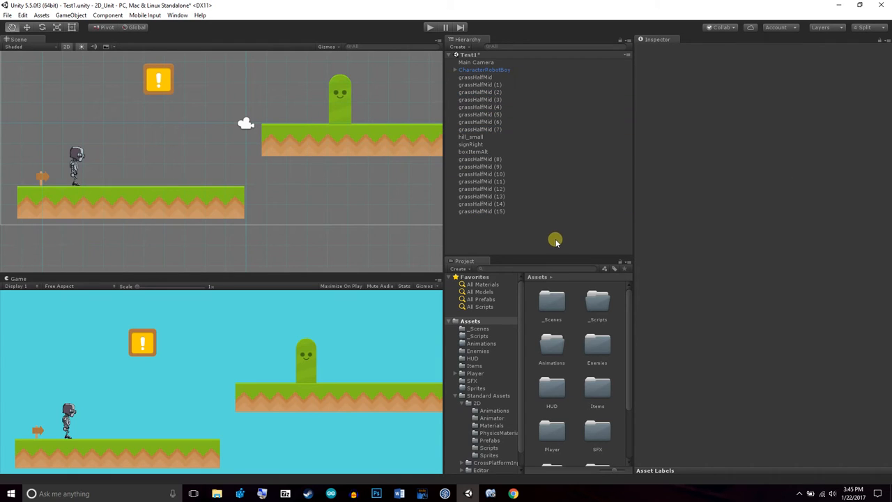
{"action": "left_click", "coordinate": [495, 78]}
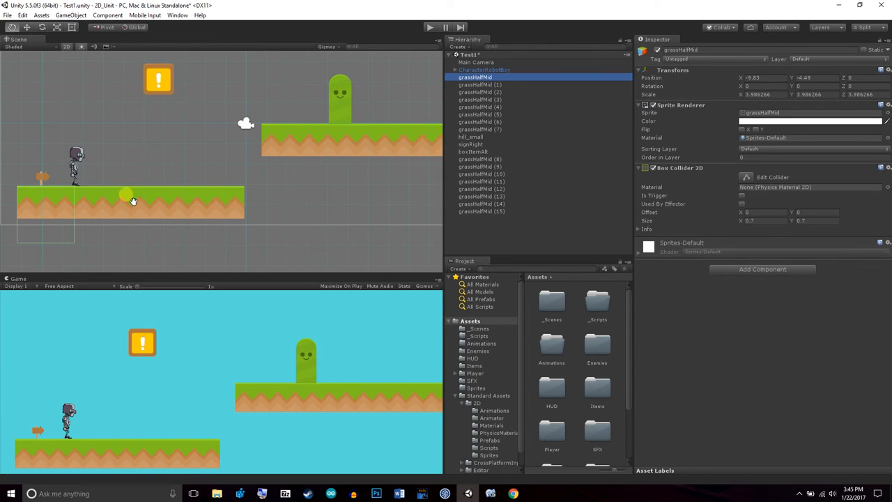
Check the Box Collider 2D on grassHalfMid (3), grassHalfMid (6) and the first grassHalfMid
{"action": "left_click", "coordinate": [484, 100]}
{"action": "left_click", "coordinate": [480, 121]}
{"action": "left_click", "coordinate": [480, 78]}
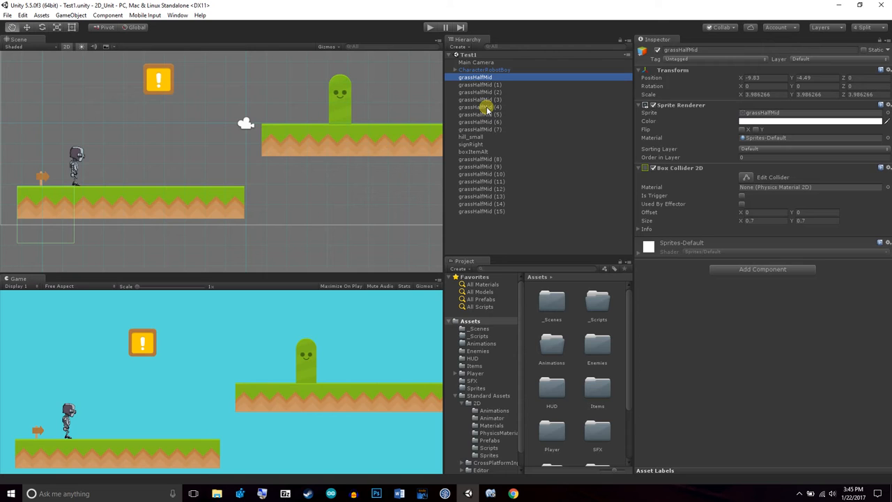
Play-test the scene, running CharacterRobotBoy back and forth on the first platform and jumping onto the upper platform
{"action": "left_click", "coordinate": [428, 28]}
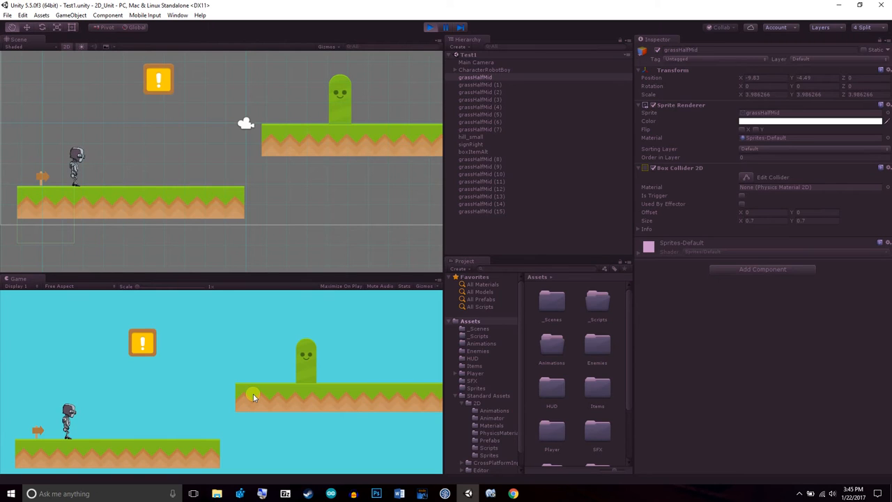
{"action": "key", "text": "Right"}
{"action": "key", "text": "Left"}
{"action": "key", "text": "Right"}
{"action": "key", "text": "Left"}
{"action": "key", "text": "Right"}
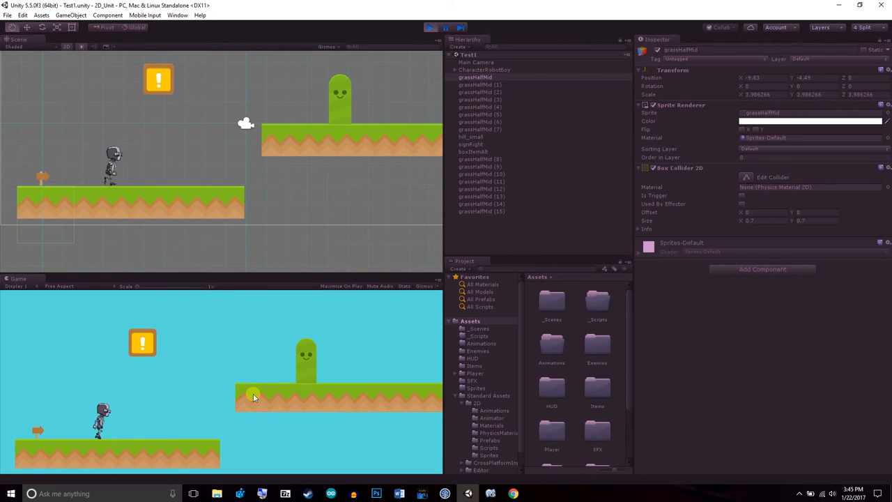
{"action": "key", "text": "space"}
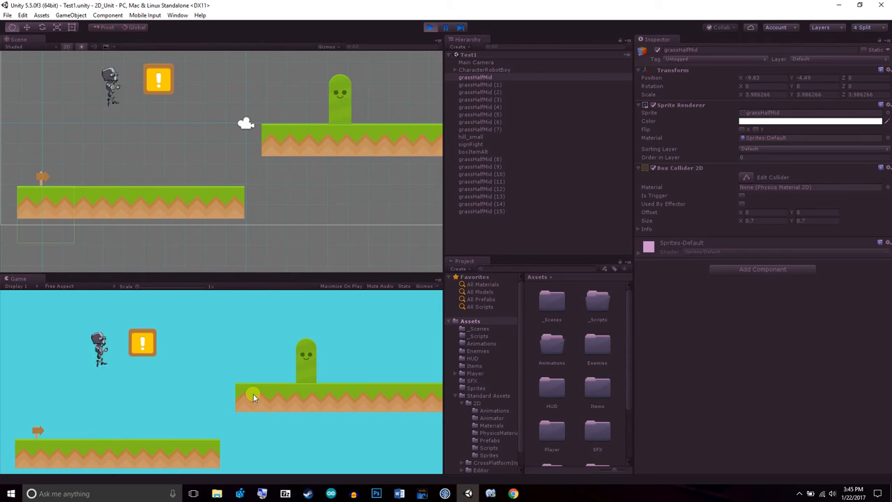
{"action": "key", "text": "Right"}
{"action": "key", "text": "space"}
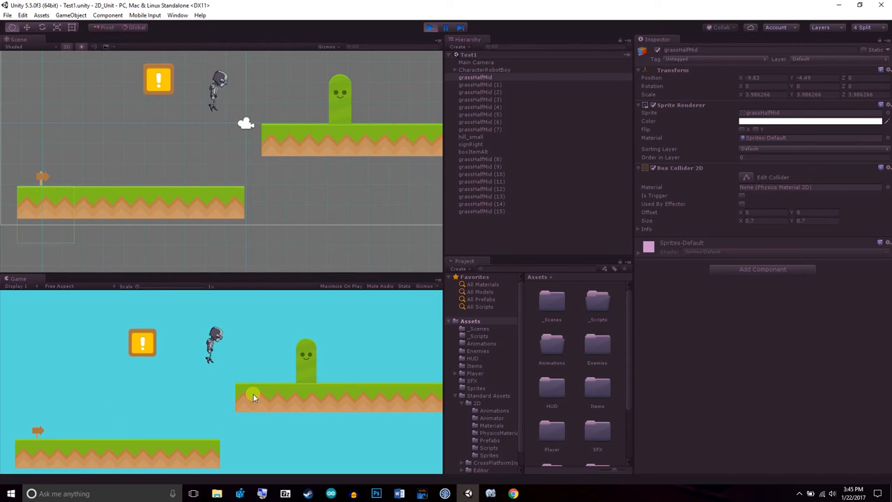
{"action": "key", "text": "Left"}
{"action": "key", "text": "Right"}
{"action": "key", "text": "Left"}
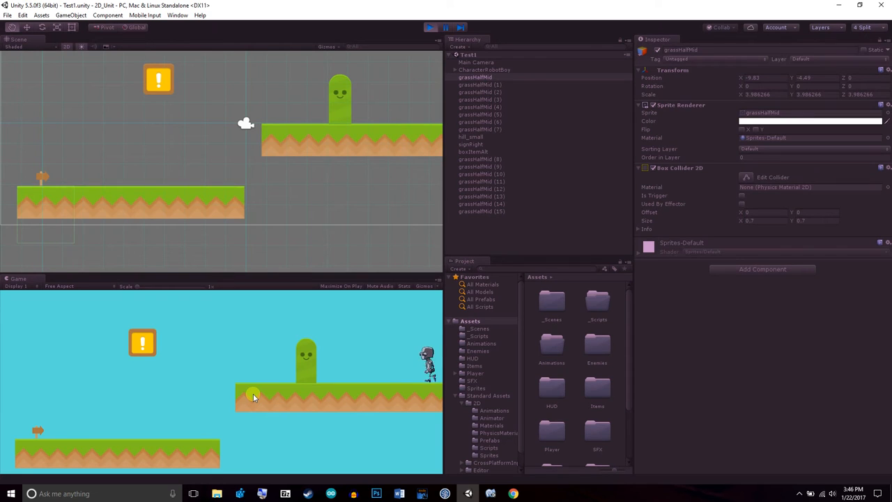
Walk CharacterRobotBoy along the upper platform beyond the camera frame, return to the starting platform, and stop the play test
{"action": "scroll", "coordinate": [303, 158], "scroll_direction": "down", "scroll_amount": 1}
{"action": "scroll", "coordinate": [305, 160], "scroll_direction": "down", "scroll_amount": 11}
{"action": "left_click_drag", "start_coordinate": [304, 168], "coordinate": [237, 184]}
{"action": "scroll", "coordinate": [237, 183], "scroll_direction": "down", "scroll_amount": 2}
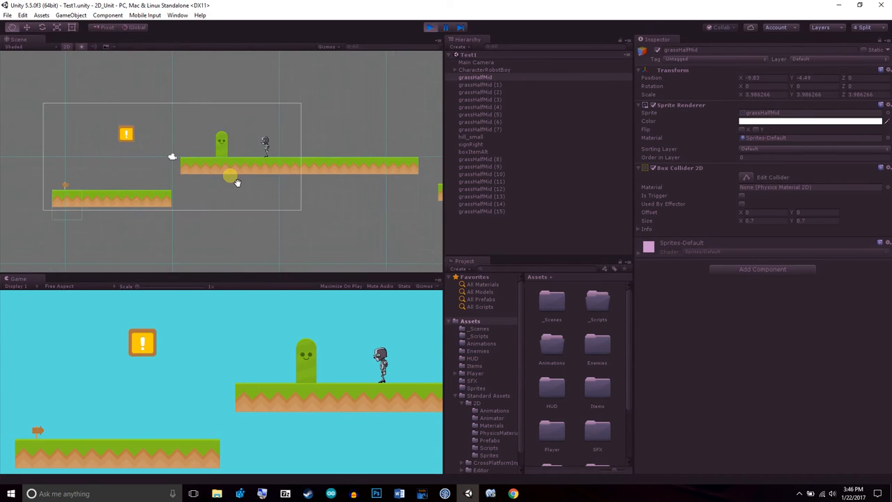
{"action": "key", "text": "Right"}
{"action": "key", "text": "Left"}
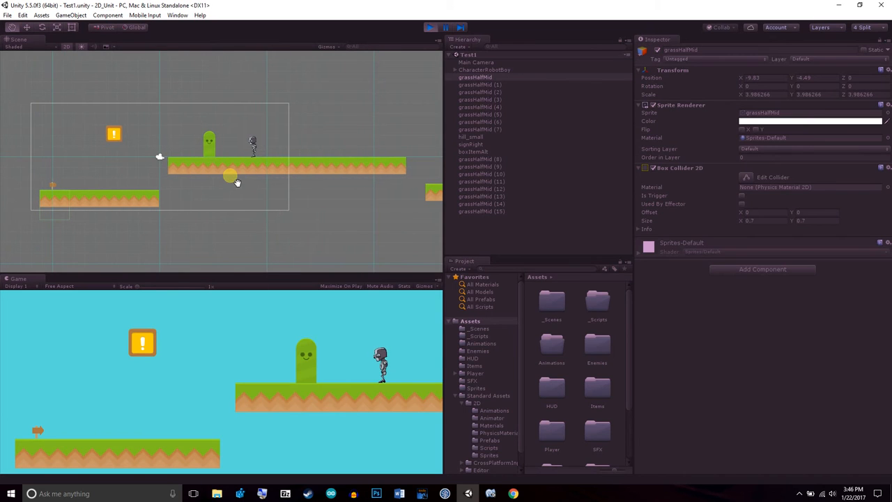
{"action": "key", "text": "Right"}
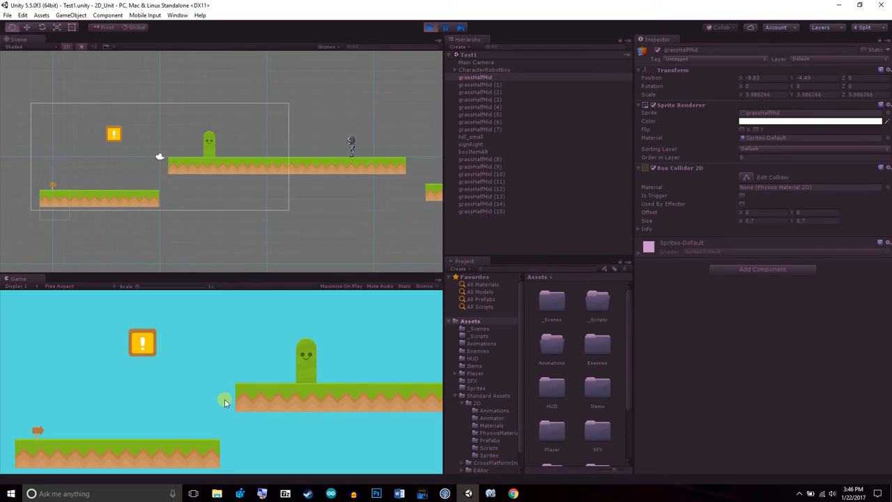
{"action": "key", "text": "Left"}
{"action": "key", "text": "Right"}
{"action": "key", "text": "Left"}
{"action": "key", "text": "Right"}
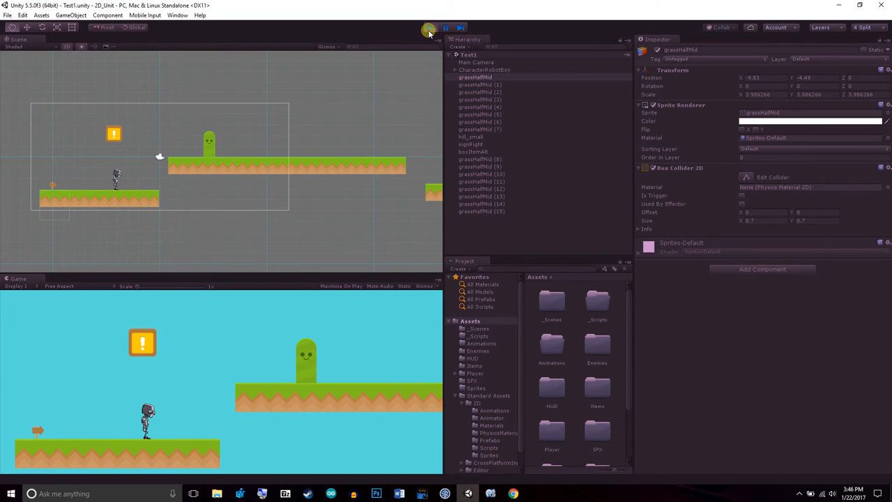
{"action": "left_click", "coordinate": [429, 28]}
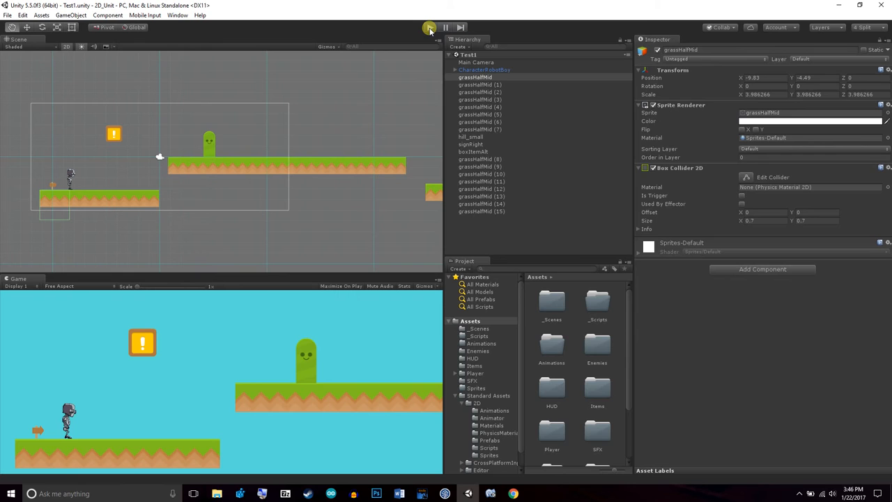
Make Main Camera a child of CharacterRobotBoy
{"action": "left_click", "coordinate": [481, 69]}
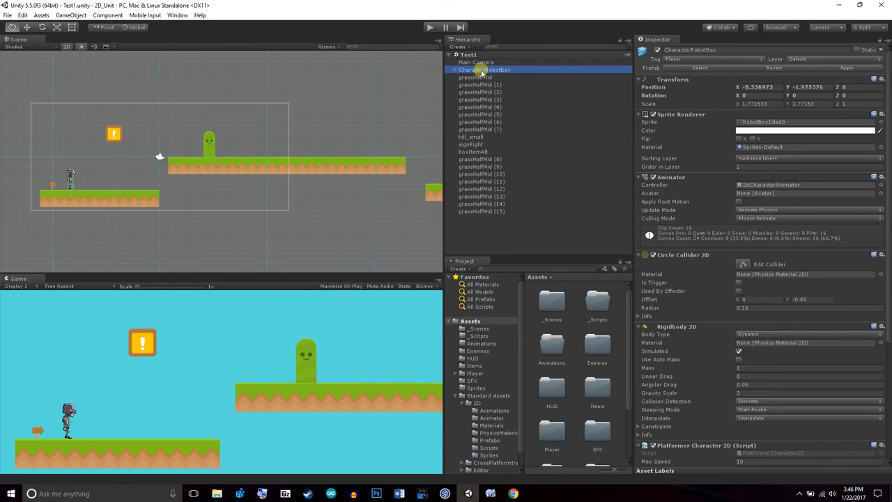
{"action": "left_click", "coordinate": [479, 62]}
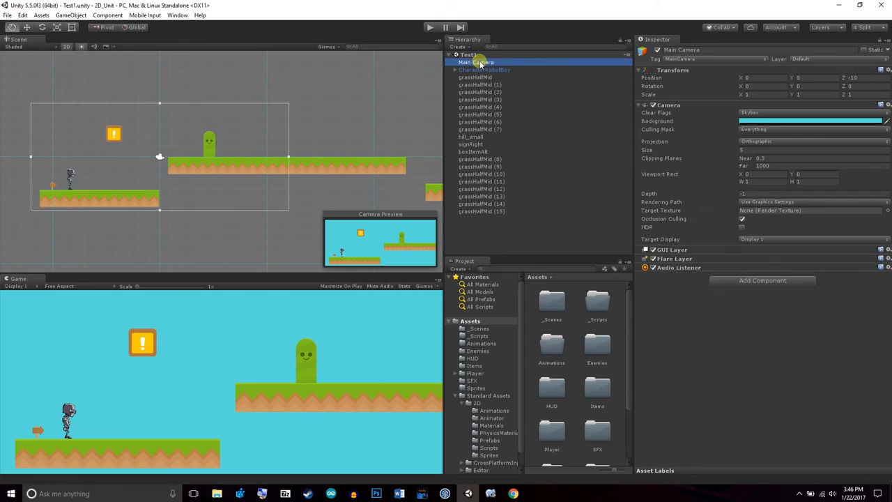
{"action": "left_click_drag", "start_coordinate": [481, 70], "coordinate": [481, 69]}
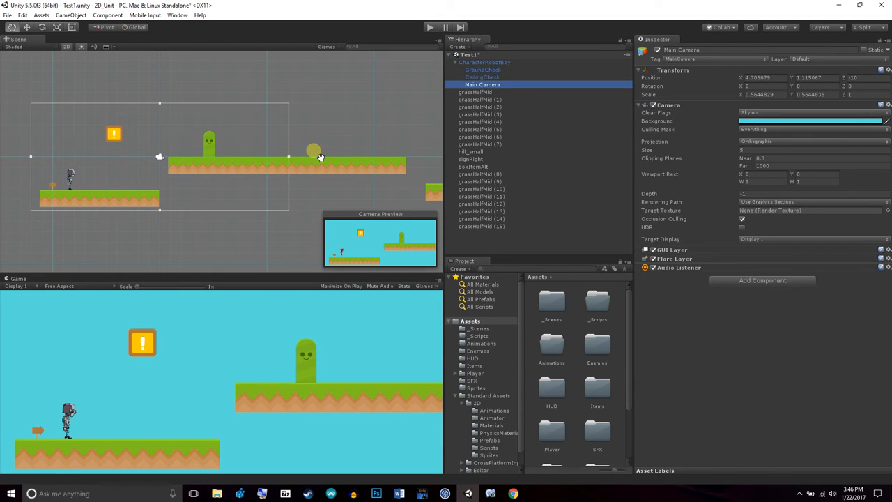
Play-test the camera following CharacterRobotBoy while running both ways and jumping across to the far platform
{"action": "left_click", "coordinate": [430, 28]}
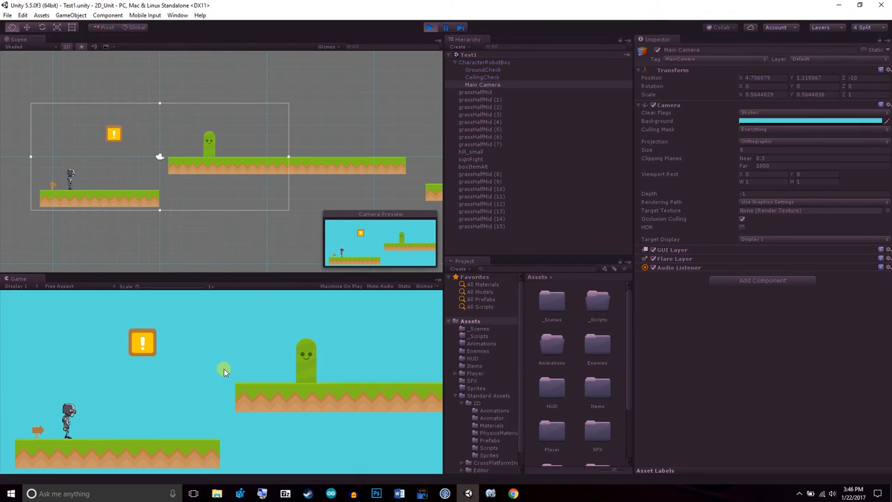
{"action": "key", "text": "Right"}
{"action": "key", "text": "Left"}
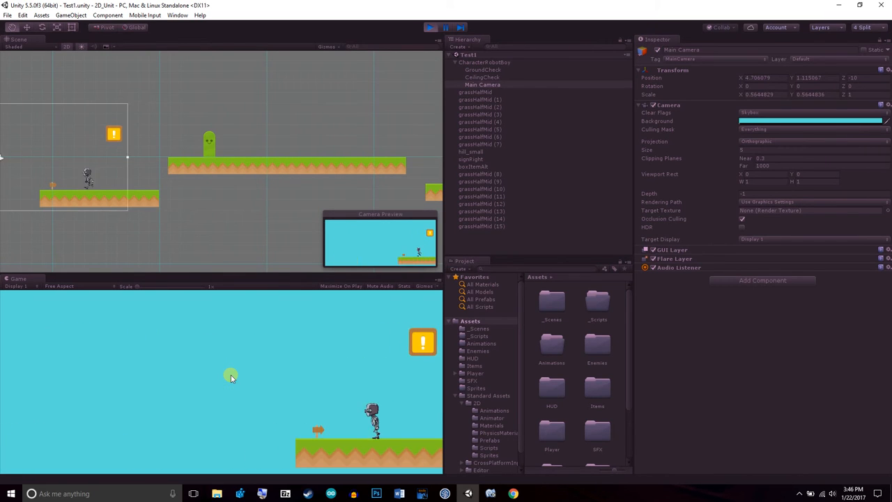
{"action": "key", "text": "Right"}
{"action": "key", "text": "Left"}
{"action": "key", "text": "Right"}
{"action": "key", "text": "space"}
{"action": "key", "text": "Right"}
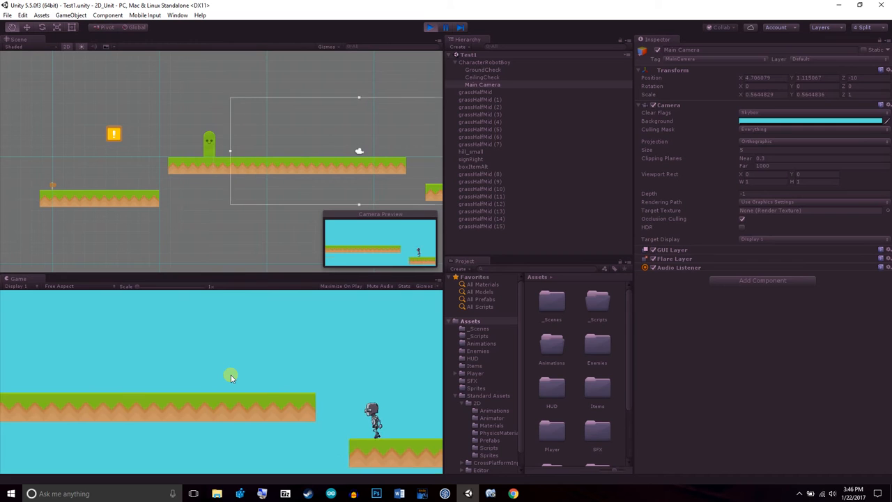
Run CharacterRobotBoy back to the starting platform, go over its right edge, and stop the play test
{"action": "key", "text": "Left"}
{"action": "key", "text": "space"}
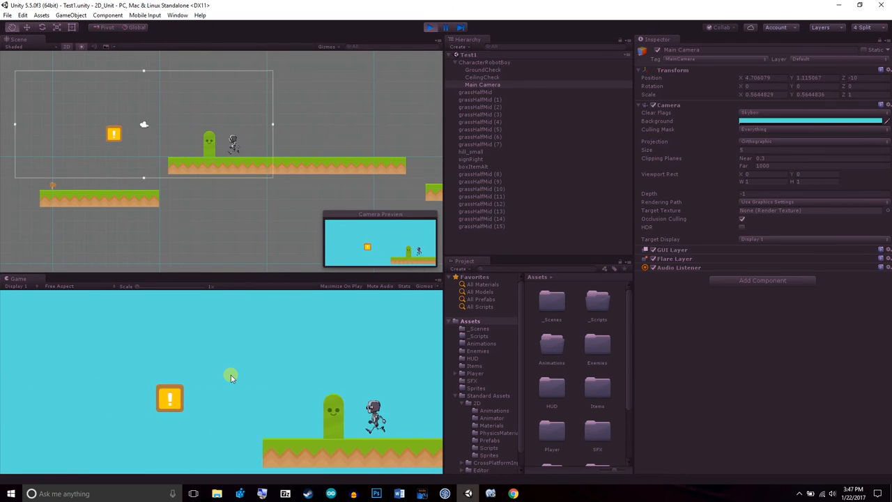
{"action": "key", "text": "Left"}
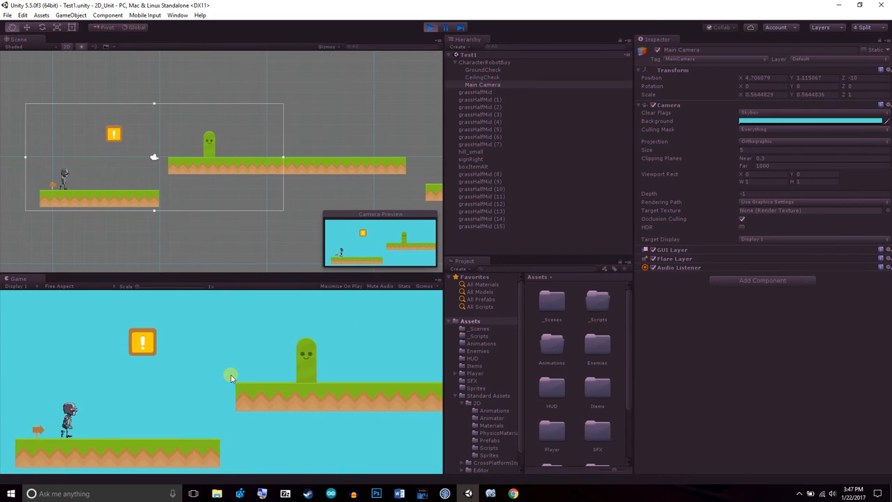
{"action": "key", "text": "Right"}
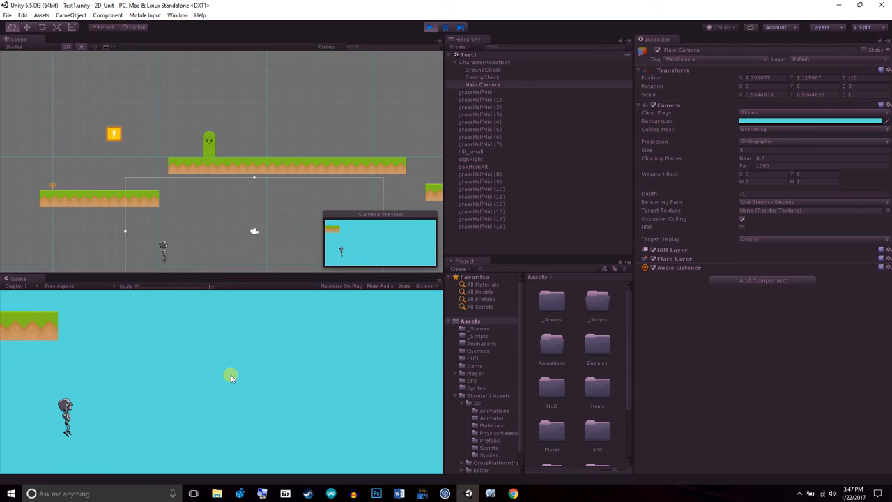
{"action": "left_click", "coordinate": [430, 29]}
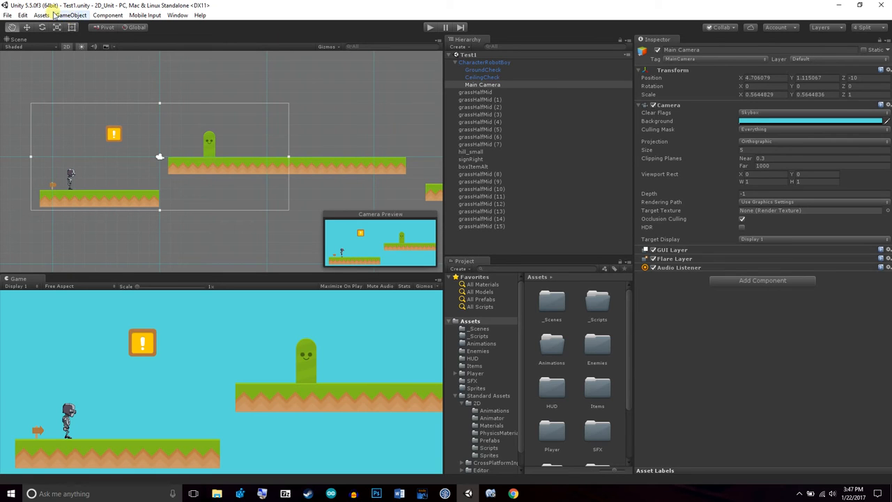
Create an empty game object and name it Left Wall
{"action": "left_click", "coordinate": [67, 15]}
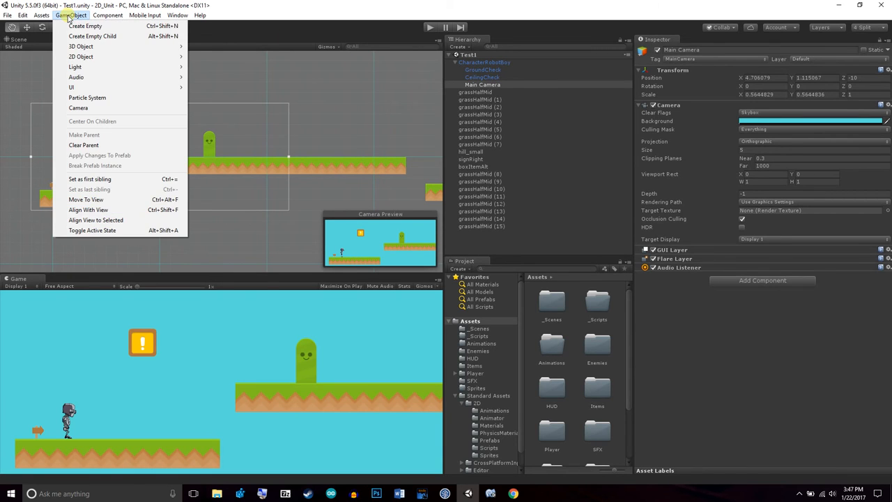
{"action": "left_click", "coordinate": [69, 27]}
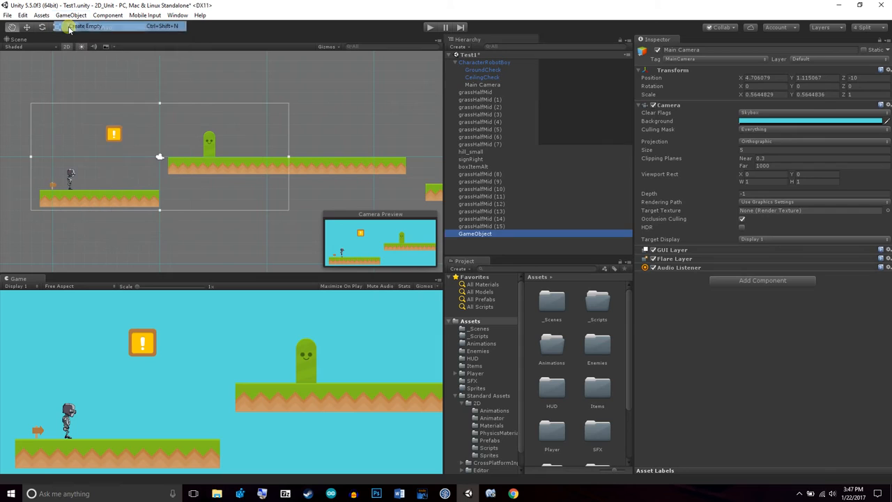
{"action": "left_click", "coordinate": [477, 234]}
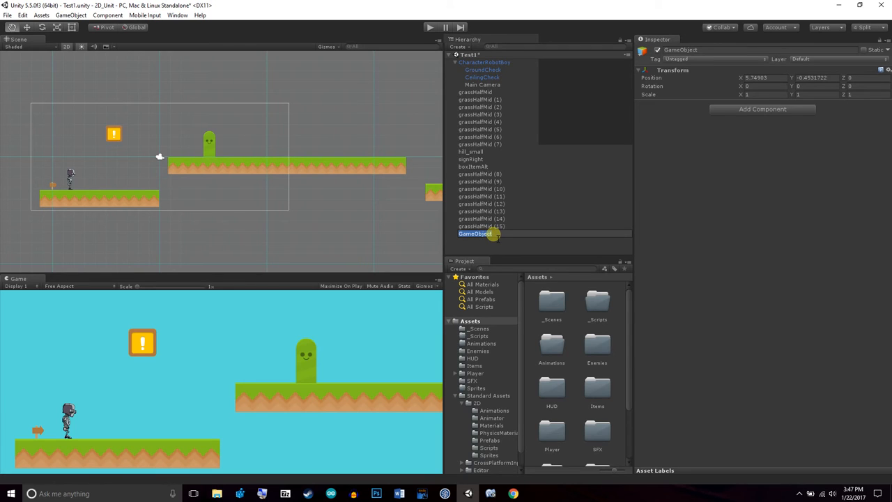
{"action": "type", "text": "Left Wall"}
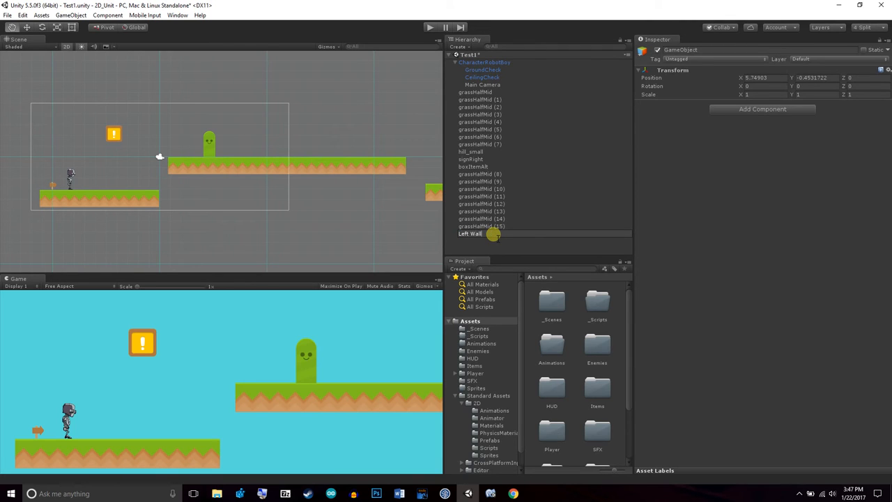
{"action": "left_click", "coordinate": [492, 235]}
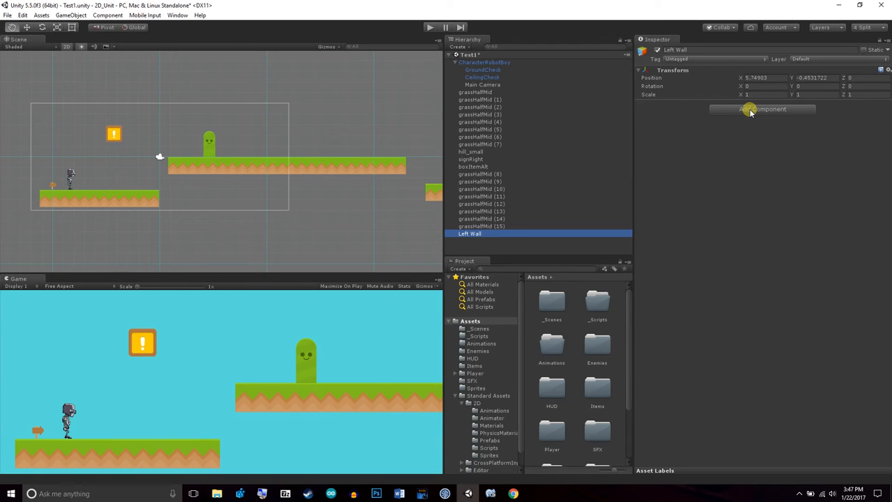
Add a Box Collider 2D component to Left Wall
{"action": "left_click", "coordinate": [750, 109]}
{"action": "type", "text": "box"}
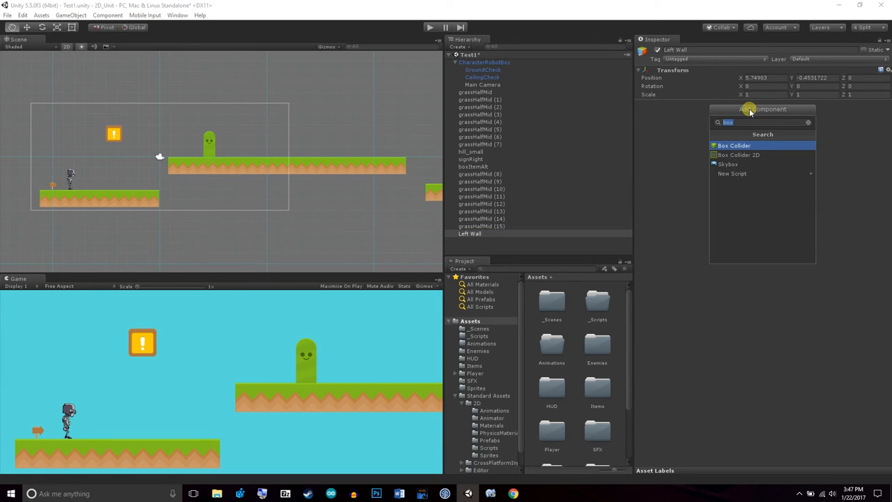
{"action": "left_click", "coordinate": [745, 155]}
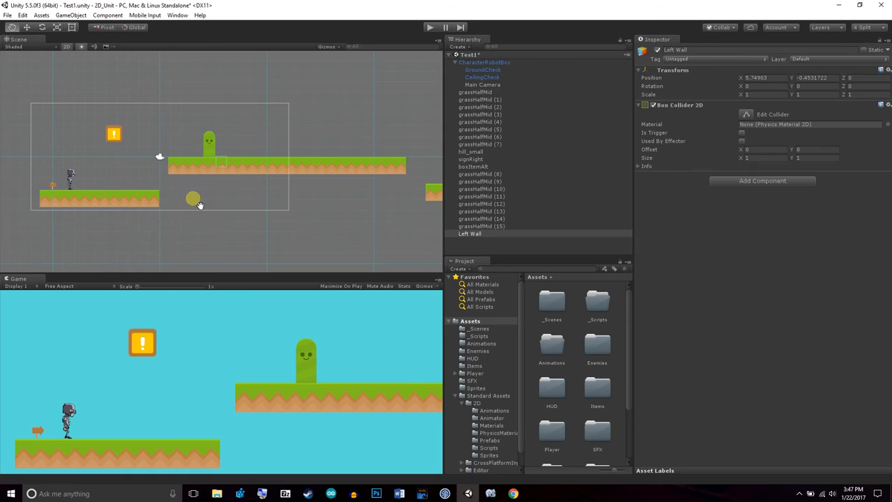
Place Left Wall at the starting platform's left edge, about X -11.75 and Y -0.23, stretched to a Y scale of about 11.5
{"action": "left_click", "coordinate": [26, 28]}
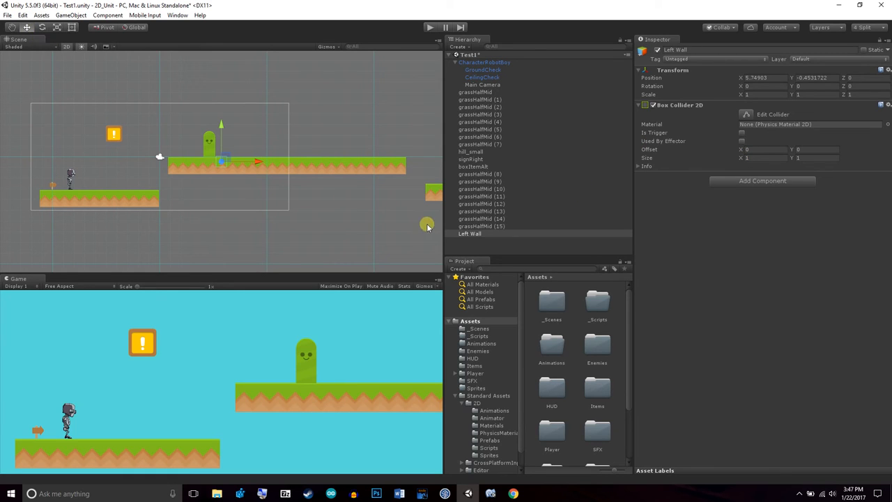
{"action": "left_click_drag", "start_coordinate": [263, 170], "coordinate": [68, 172]}
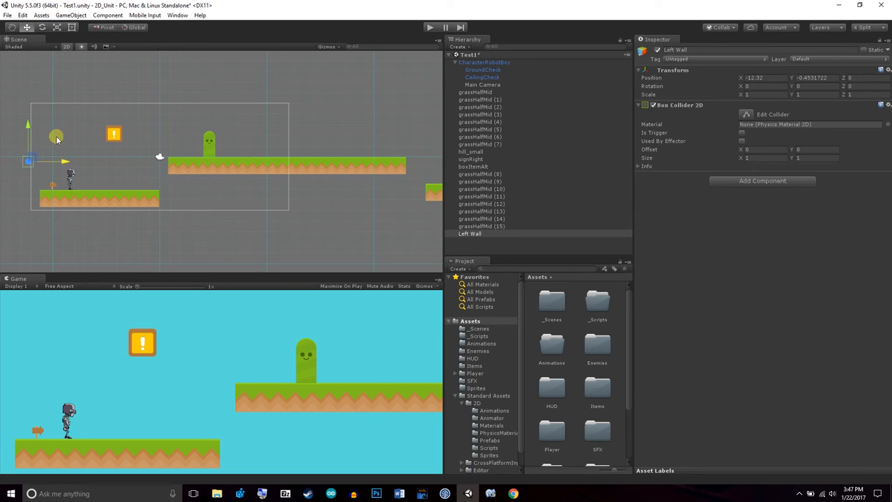
{"action": "left_click", "coordinate": [56, 27]}
{"action": "left_click_drag", "start_coordinate": [31, 128], "coordinate": [41, 20]}
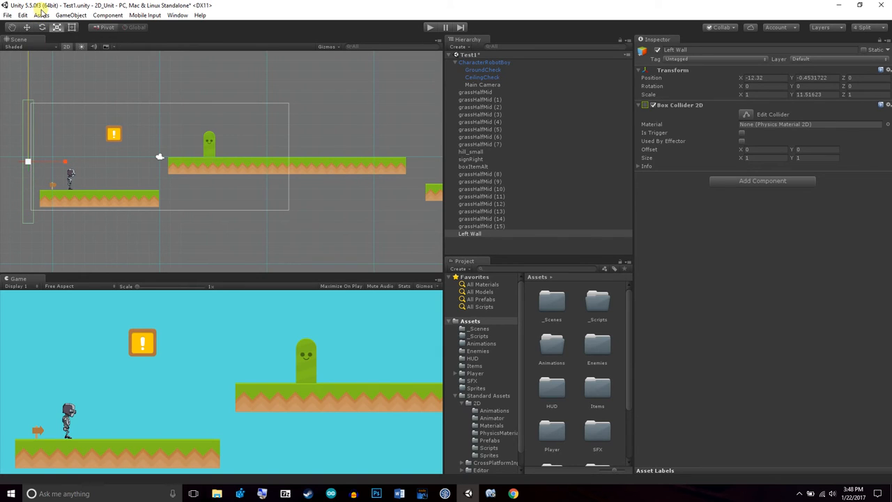
{"action": "left_click", "coordinate": [26, 28]}
{"action": "left_click_drag", "start_coordinate": [64, 159], "coordinate": [71, 160]}
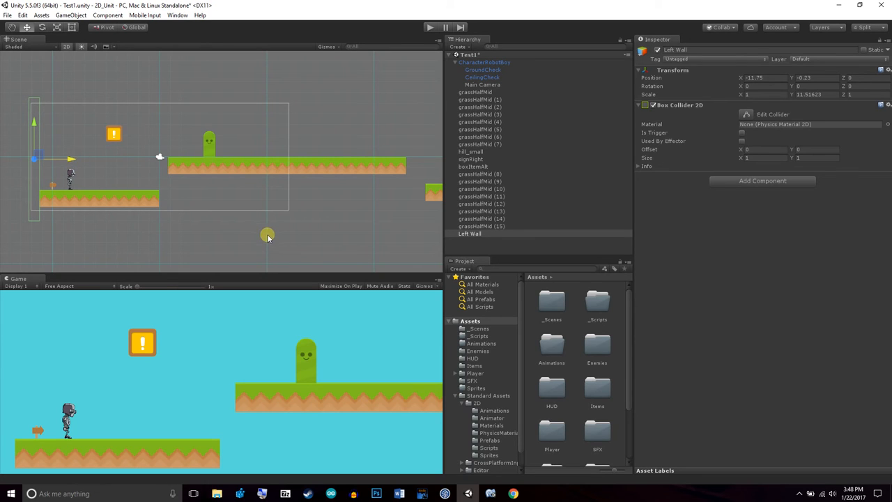
Duplicate the Left Wall object
{"action": "scroll", "coordinate": [250, 196], "scroll_direction": "down", "scroll_amount": 2}
{"action": "scroll", "coordinate": [250, 196], "scroll_direction": "down", "scroll_amount": 1}
{"action": "left_click", "coordinate": [12, 27]}
{"action": "left_click_drag", "start_coordinate": [299, 164], "coordinate": [259, 167]}
{"action": "scroll", "coordinate": [259, 167], "scroll_direction": "up", "scroll_amount": 2}
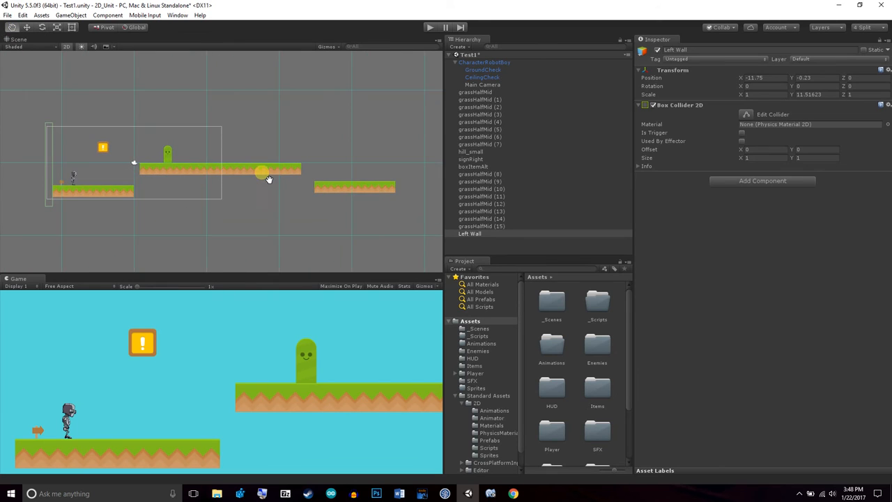
{"action": "right_click", "coordinate": [478, 238]}
{"action": "left_click", "coordinate": [506, 274]}
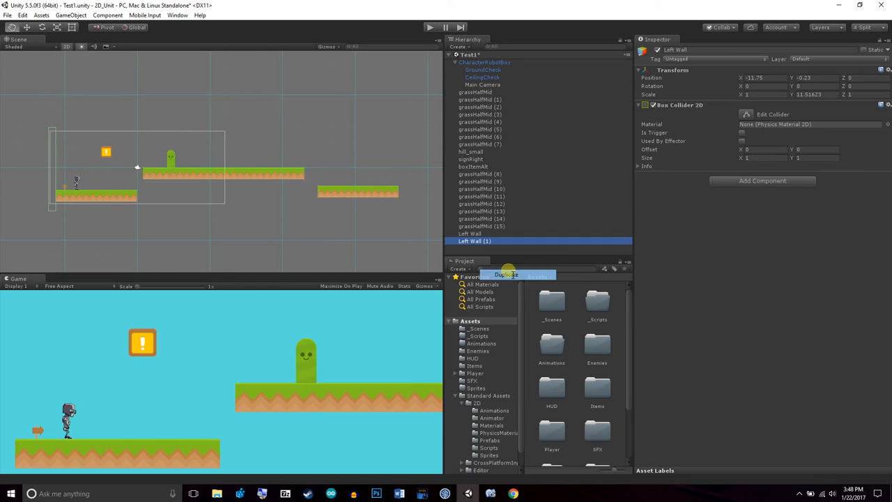
Reshape the copied wall into a floor strip below all platforms, about X 12.31 and Y -5.31, scaled to about 57 by -1.15
{"action": "left_click", "coordinate": [27, 28]}
{"action": "left_click", "coordinate": [139, 177]}
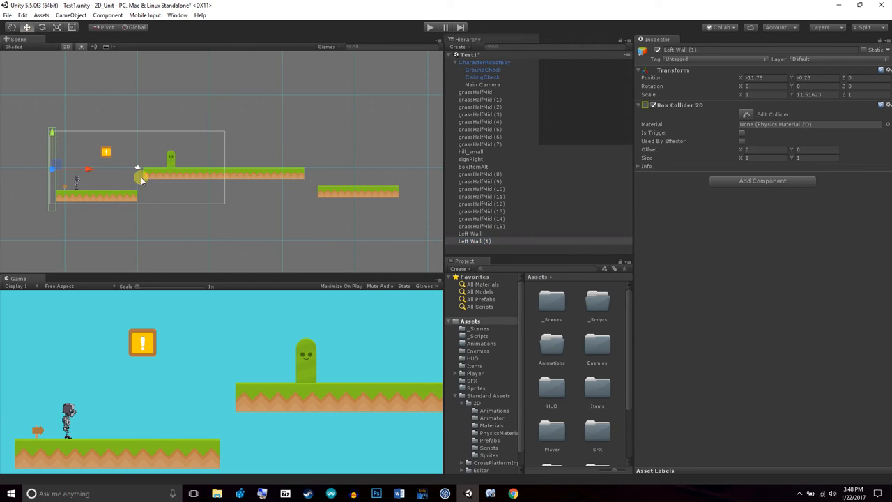
{"action": "left_click_drag", "start_coordinate": [92, 174], "coordinate": [630, 159]}
{"action": "left_click", "coordinate": [57, 27]}
{"action": "left_click_drag", "start_coordinate": [191, 132], "coordinate": [358, 175]}
{"action": "left_click", "coordinate": [27, 27]}
{"action": "left_click_drag", "start_coordinate": [227, 173], "coordinate": [261, 174]}
{"action": "left_click_drag", "start_coordinate": [225, 133], "coordinate": [233, 173]}
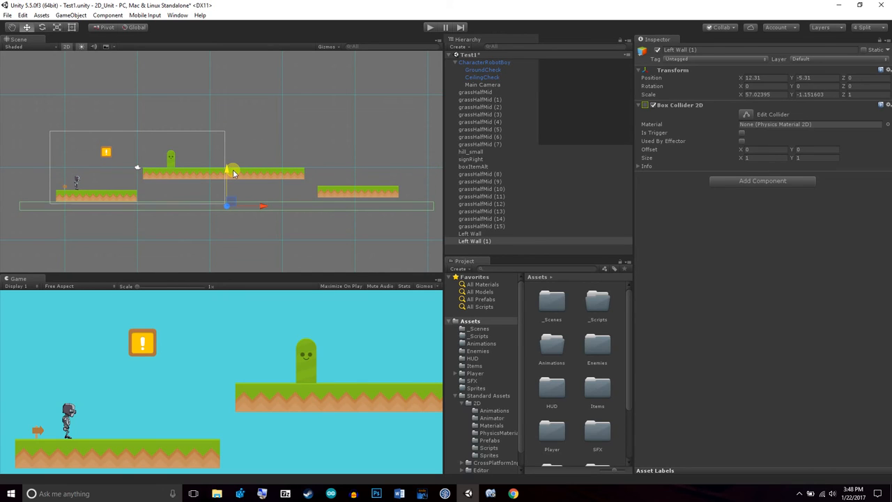
Rename the copied wall object as Ground
{"action": "left_click", "coordinate": [479, 241]}
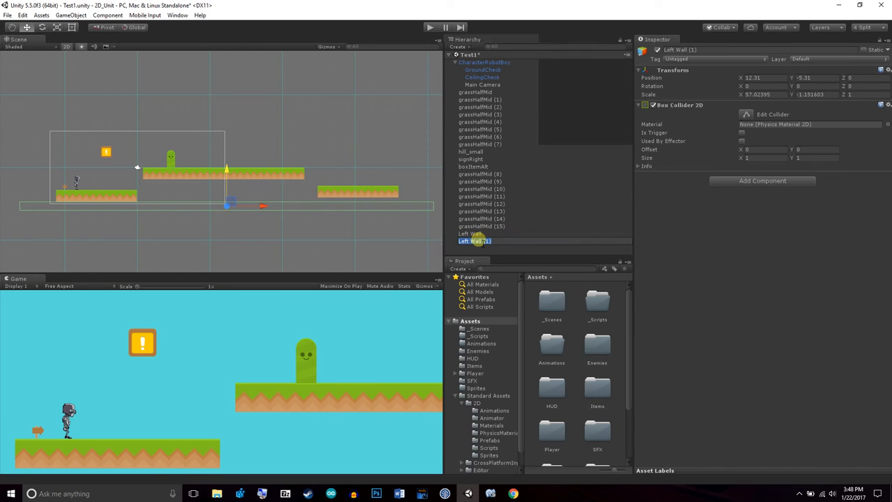
{"action": "type", "text": "Ground"}
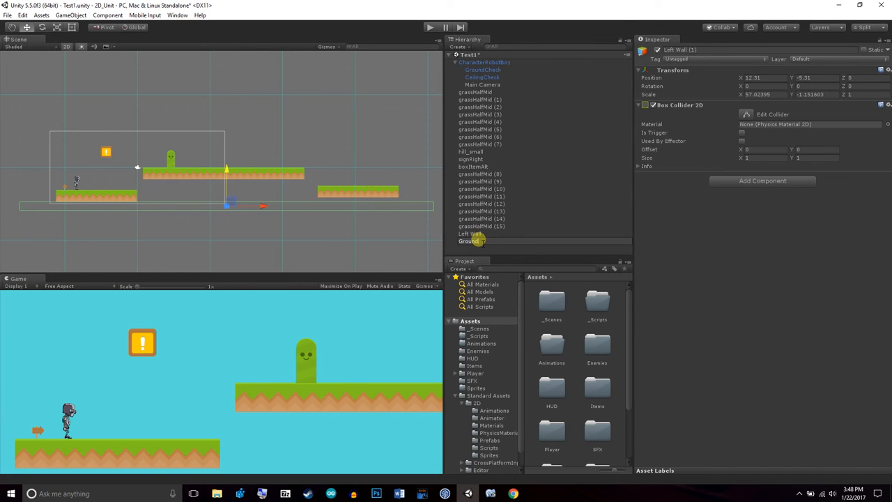
{"action": "key", "text": "Return"}
Duplicate Left Wall again and name the copy Right Wall
{"action": "left_click", "coordinate": [476, 235]}
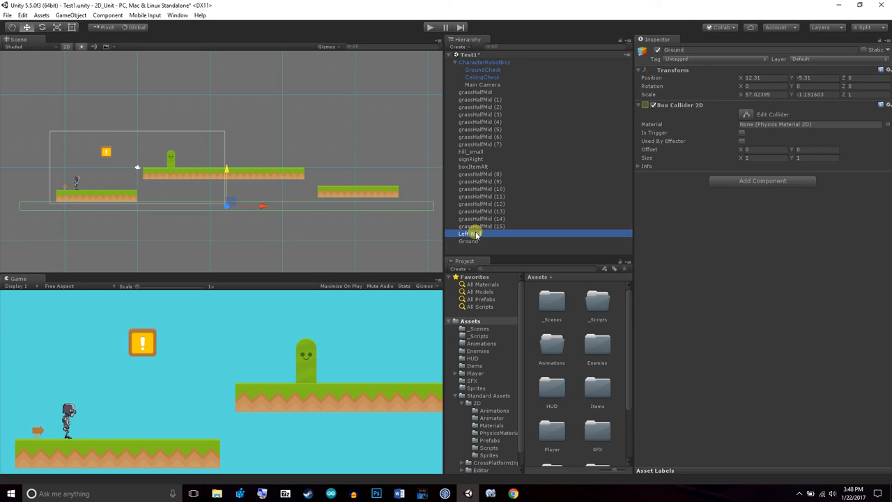
{"action": "right_click", "coordinate": [476, 234]}
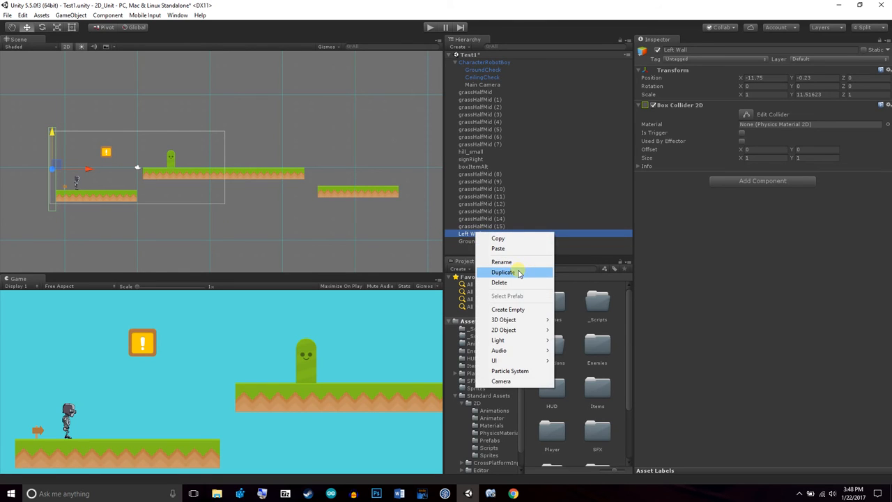
{"action": "left_click", "coordinate": [521, 271]}
{"action": "left_click", "coordinate": [497, 249]}
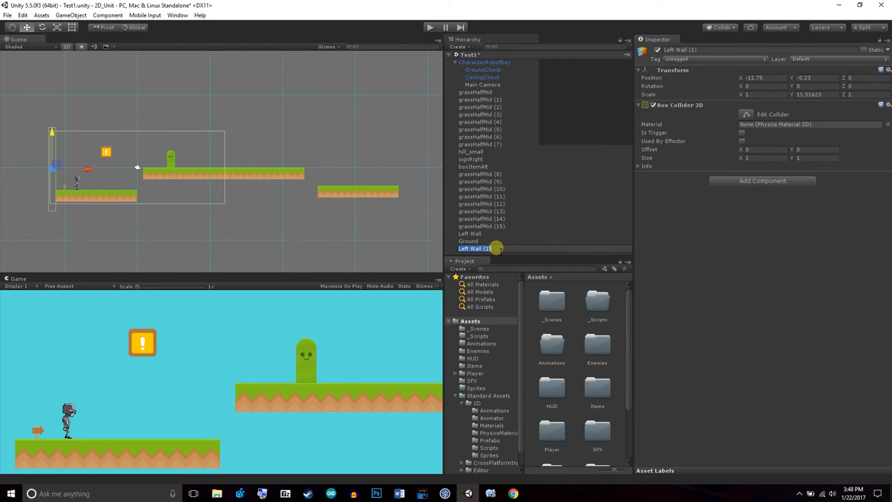
{"action": "type", "text": "Right Wall"}
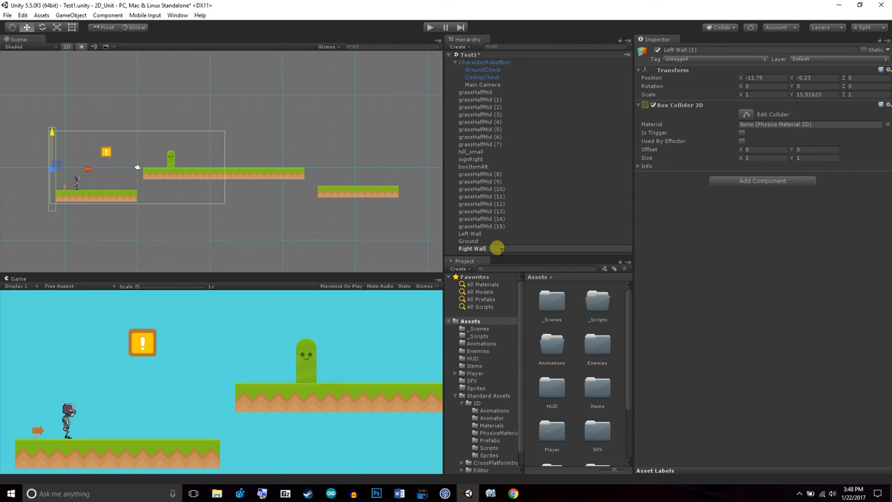
{"action": "key", "text": "Return"}
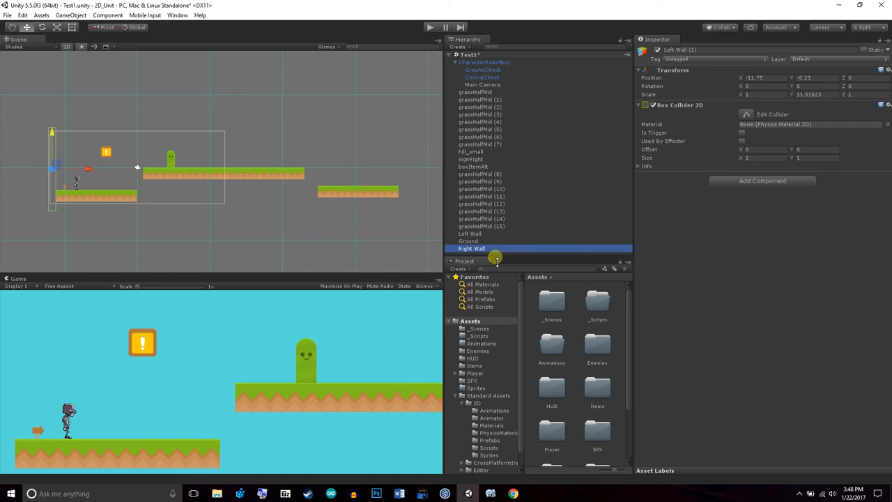
Move Right Wall horizontally to the last platform's right edge, at about X 36.47
{"action": "scroll", "coordinate": [328, 194], "scroll_direction": "down", "scroll_amount": 4}
{"action": "scroll", "coordinate": [306, 208], "scroll_direction": "down", "scroll_amount": 1}
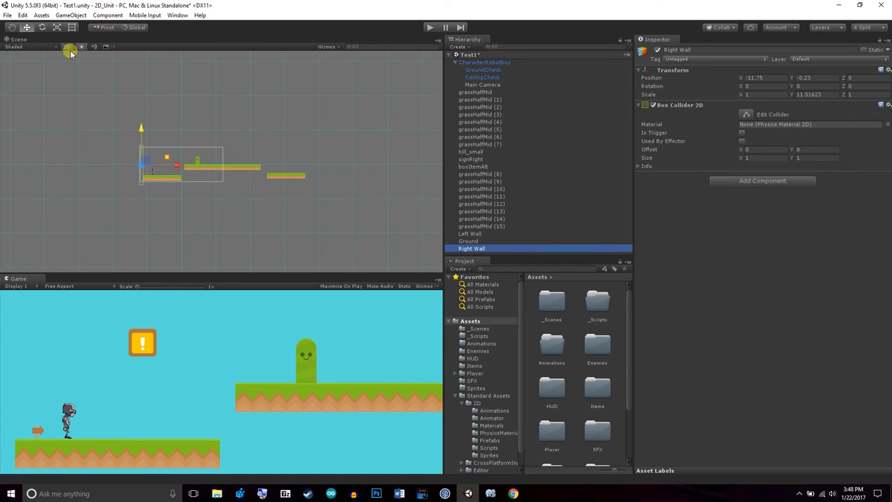
{"action": "left_click", "coordinate": [12, 31]}
{"action": "left_click_drag", "start_coordinate": [198, 129], "coordinate": [160, 139]}
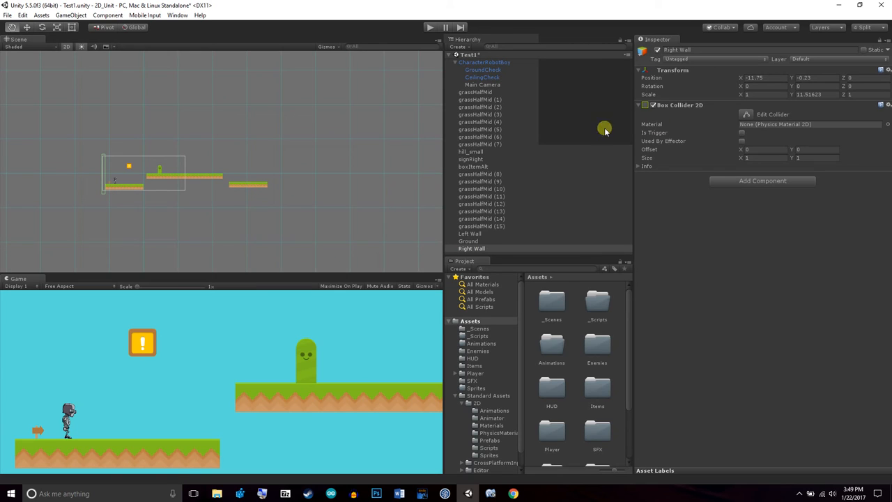
{"action": "left_click", "coordinate": [26, 27]}
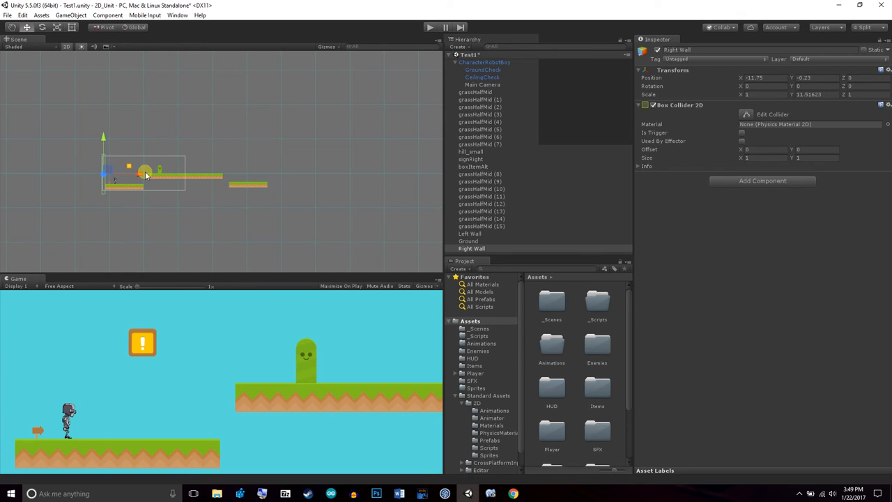
{"action": "left_click_drag", "start_coordinate": [145, 173], "coordinate": [307, 174]}
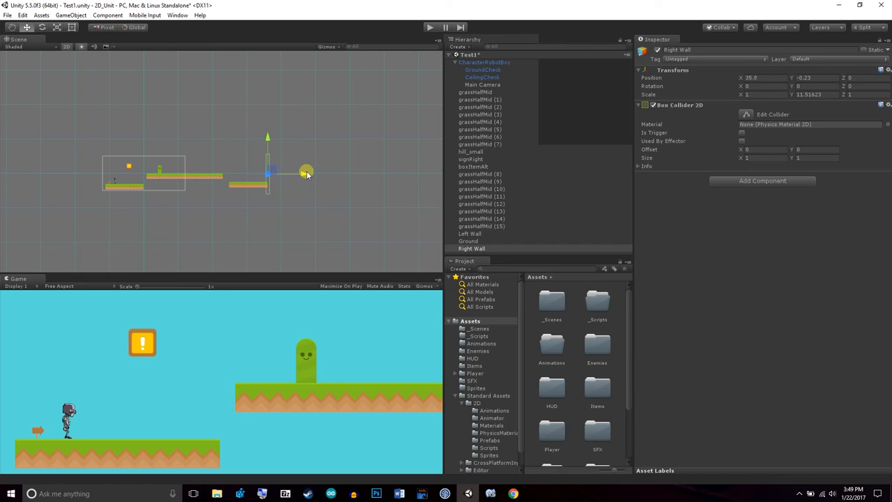
{"action": "scroll", "coordinate": [321, 230], "scroll_direction": "up", "scroll_amount": 12}
{"action": "left_click", "coordinate": [10, 29]}
{"action": "left_click_drag", "start_coordinate": [255, 210], "coordinate": [208, 168]}
{"action": "scroll", "coordinate": [341, 225], "scroll_direction": "up", "scroll_amount": 5}
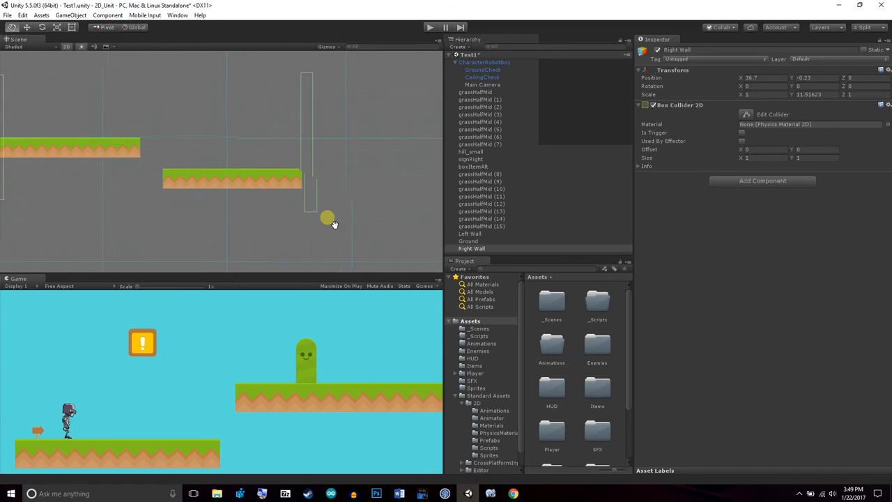
{"action": "left_click", "coordinate": [27, 28]}
{"action": "left_click_drag", "start_coordinate": [363, 136], "coordinate": [360, 136]}
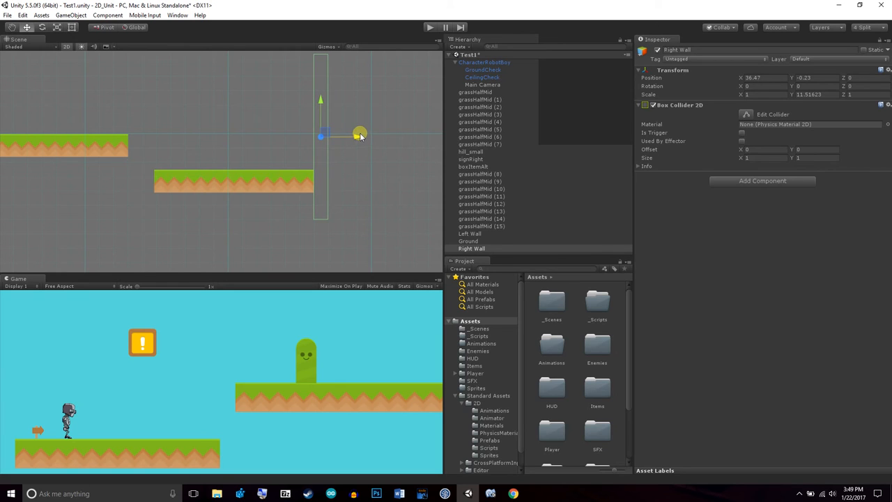
Examine up close how Right Wall's collider lines up with the last platform's right edge
{"action": "left_click", "coordinate": [11, 27]}
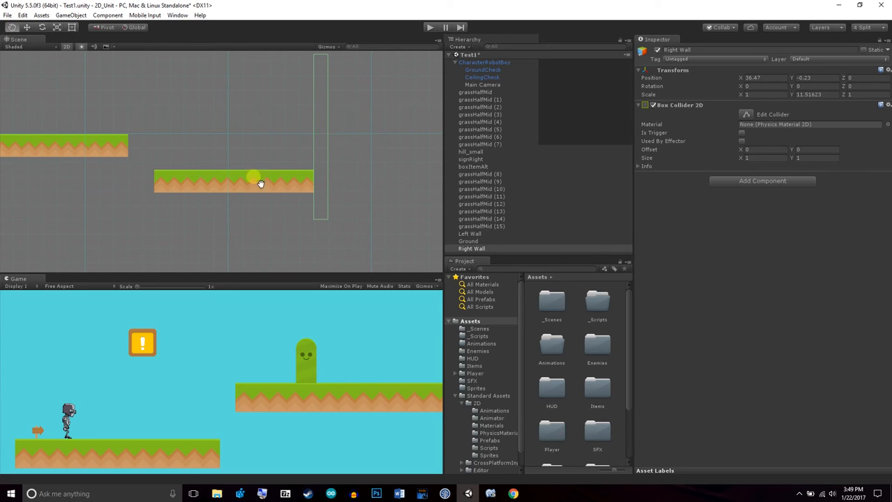
{"action": "left_click_drag", "start_coordinate": [293, 215], "coordinate": [162, 144]}
{"action": "scroll", "coordinate": [165, 147], "scroll_direction": "up", "scroll_amount": 9}
{"action": "left_click_drag", "start_coordinate": [191, 108], "coordinate": [311, 236]}
{"action": "scroll", "coordinate": [239, 165], "scroll_direction": "up", "scroll_amount": 8}
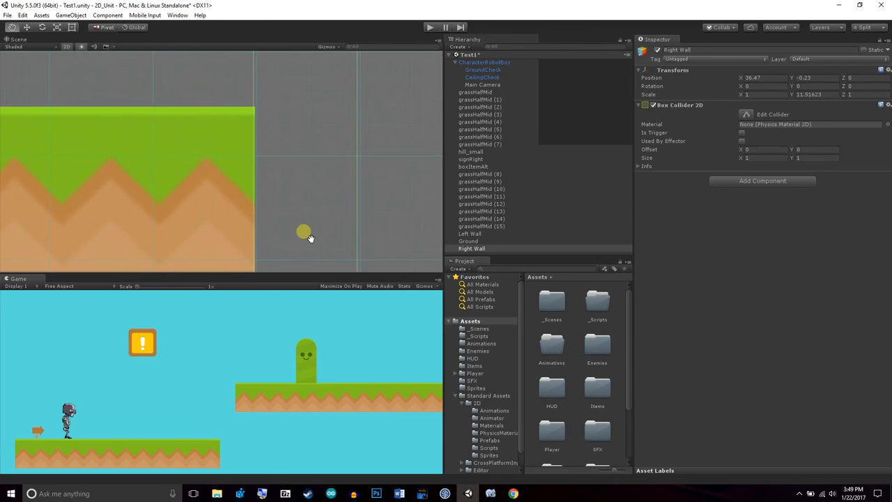
{"action": "left_click", "coordinate": [29, 29]}
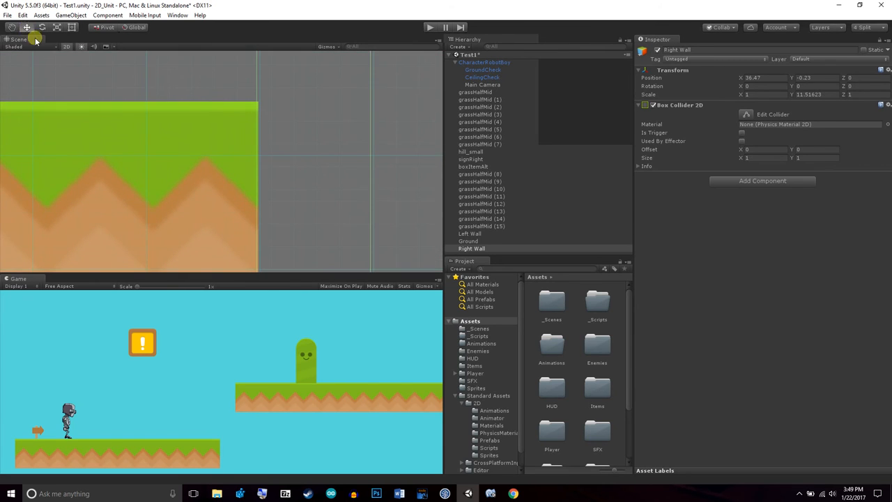
{"action": "left_click", "coordinate": [13, 29]}
{"action": "scroll", "coordinate": [195, 140], "scroll_direction": "down", "scroll_amount": 10}
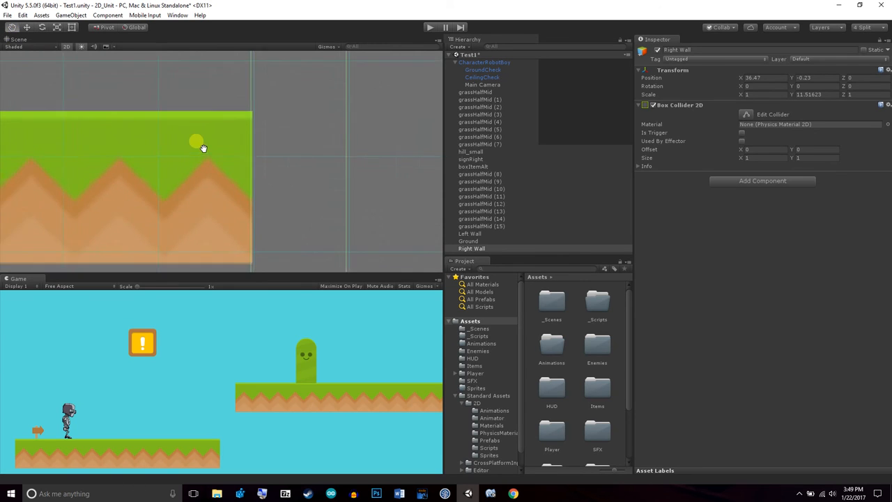
{"action": "scroll", "coordinate": [239, 199], "scroll_direction": "down", "scroll_amount": 6}
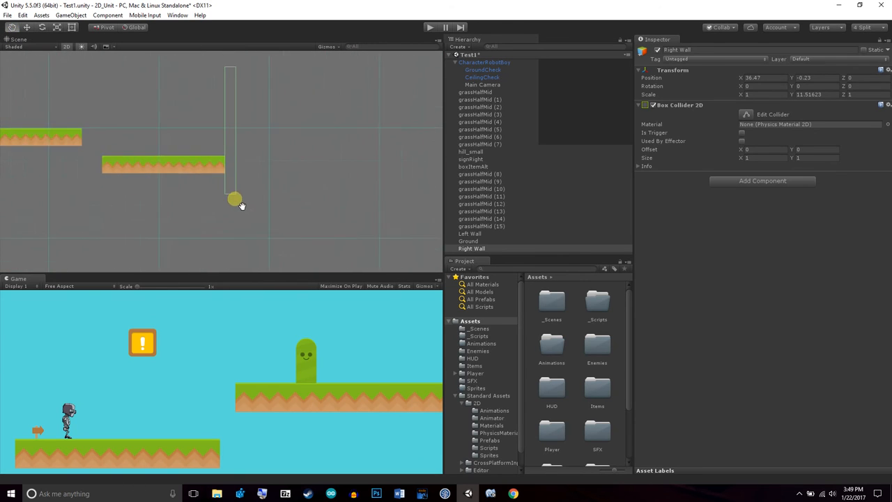
Save the Test1 scene
{"action": "left_click_drag", "start_coordinate": [79, 172], "coordinate": [215, 181]}
{"action": "scroll", "coordinate": [241, 205], "scroll_direction": "down", "scroll_amount": 5}
{"action": "scroll", "coordinate": [230, 247], "scroll_direction": "up", "scroll_amount": 10}
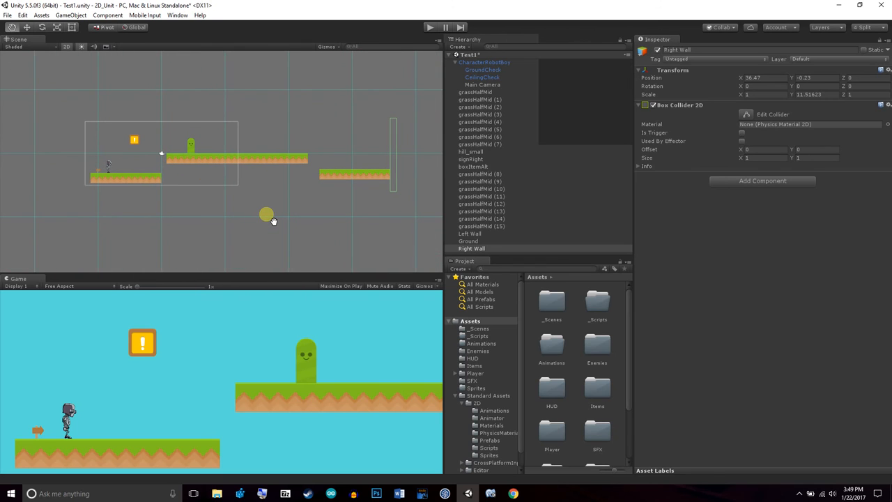
{"action": "key", "text": "ctrl+s"}
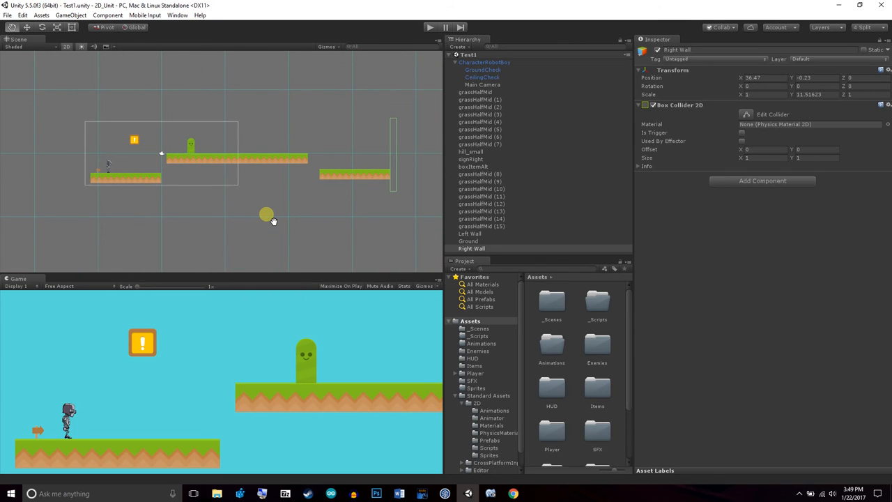
Start a play test and run CharacterRobotBoy against the Left Wall at the starting platform
{"action": "left_click", "coordinate": [428, 28]}
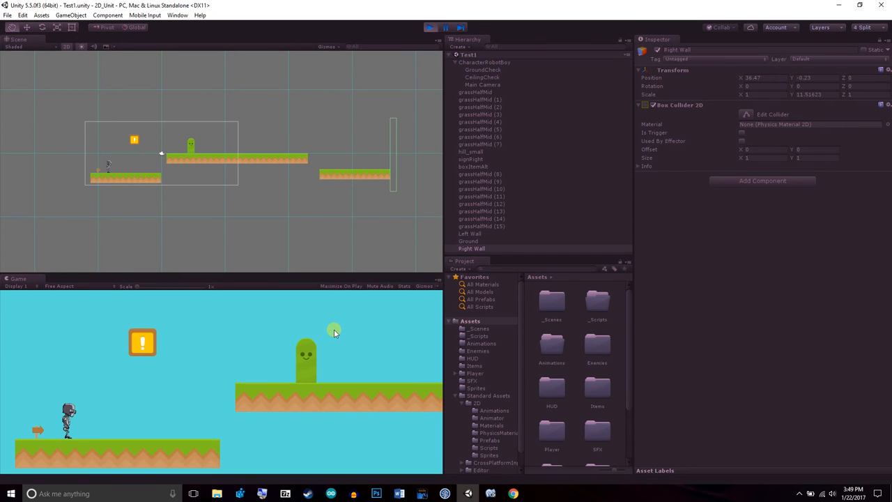
{"action": "key", "text": "Right"}
{"action": "key", "text": "Left"}
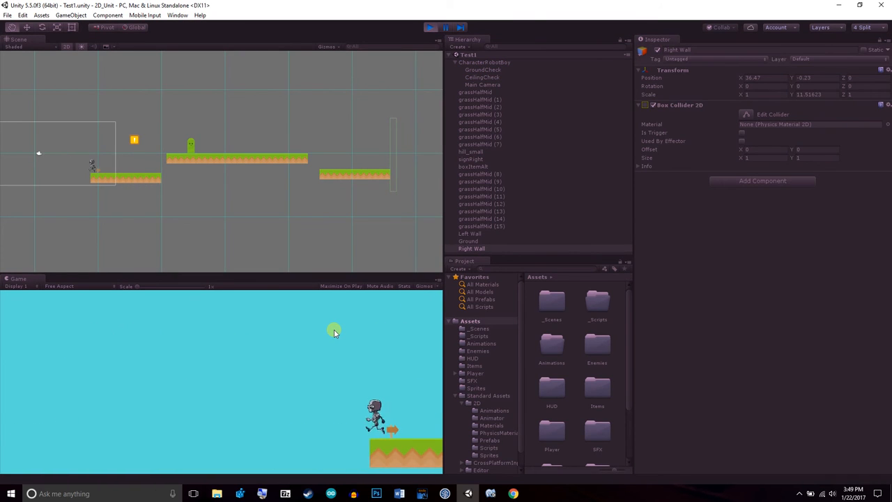
Run CharacterRobotBoy off the starting platform's right edge and down through the gap onto the Ground collider
{"action": "key", "text": "Right"}
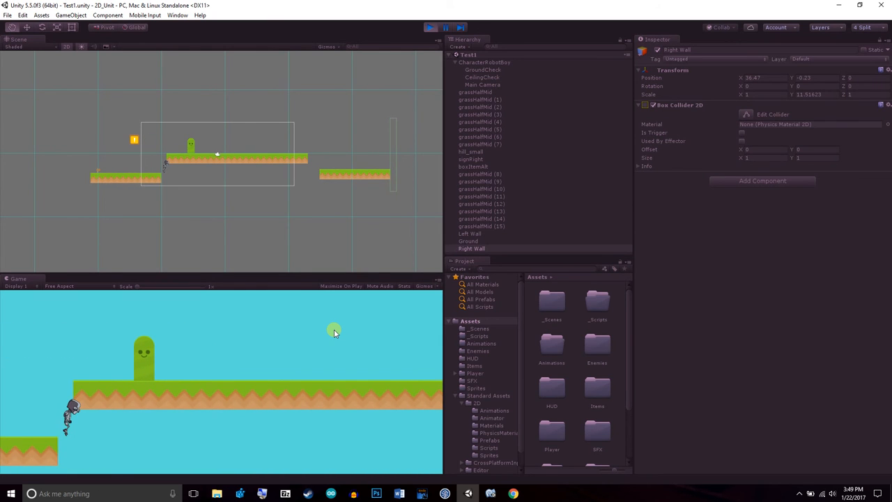
{"action": "key", "text": "Right"}
{"action": "key", "text": "Left"}
{"action": "key", "text": "Right"}
{"action": "key", "text": "Left"}
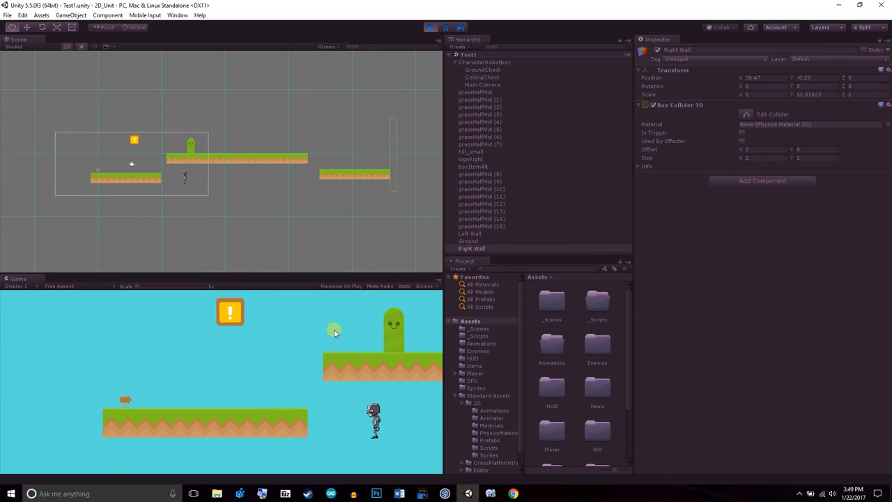
Jump CharacterRobotBoy from the Ground back onto the platforms and run it right to the Right Wall
{"action": "key", "text": "Left"}
{"action": "key", "text": "space"}
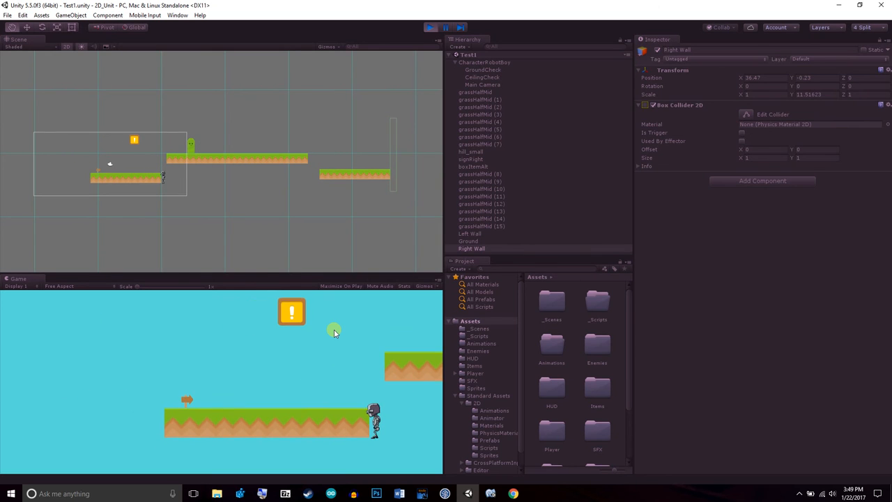
{"action": "key", "text": "space"}
{"action": "key", "text": "Left"}
{"action": "key", "text": "Right"}
{"action": "key", "text": "space"}
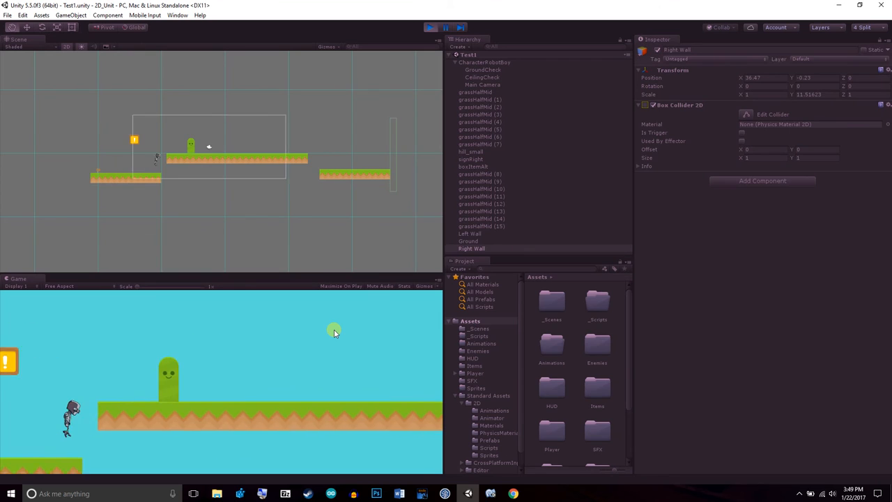
{"action": "key", "text": "Right"}
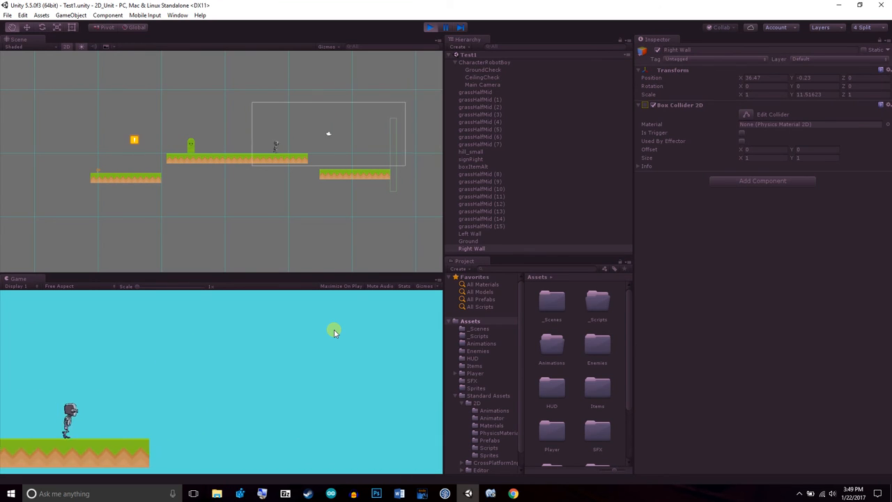
{"action": "key", "text": "Right"}
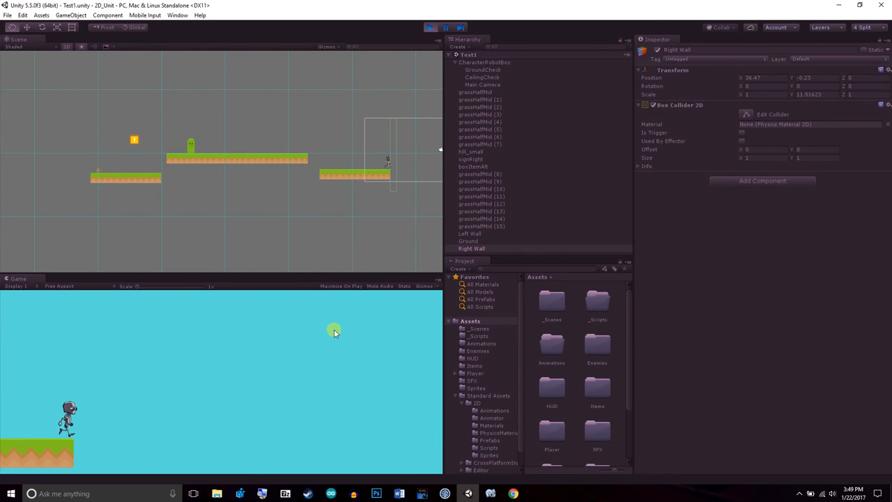
Run CharacterRobotBoy back left, drop it below the middle platform, and inspect where it stands on the Ground collider
{"action": "key", "text": "Left"}
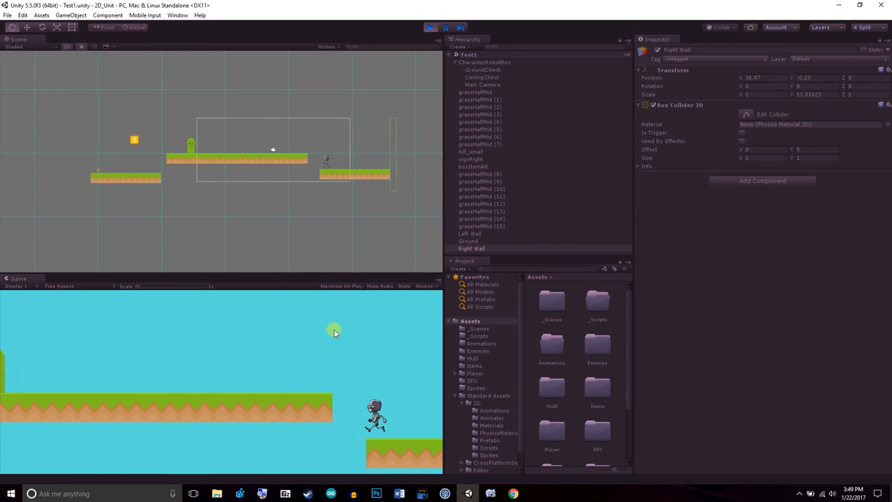
{"action": "key", "text": "Right"}
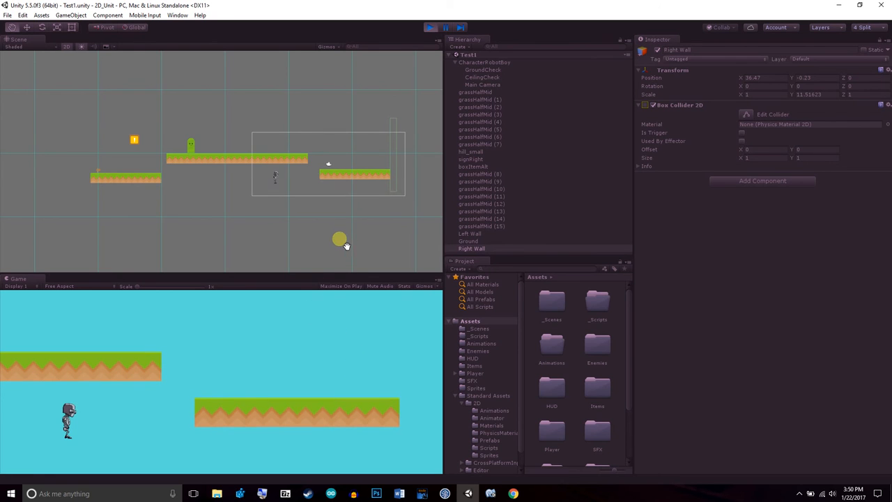
{"action": "scroll", "coordinate": [346, 245], "scroll_direction": "up", "scroll_amount": 6}
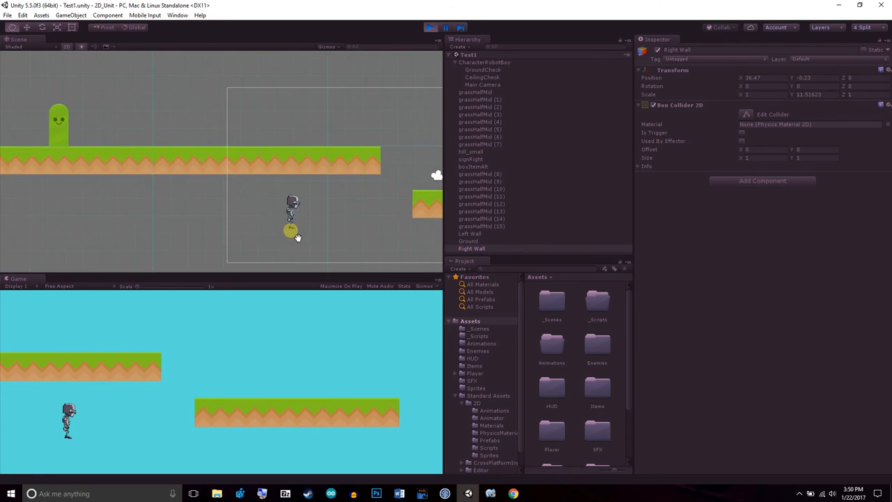
Select the grassHalfMid (10) tile above CharacterRobotBoy during the play test and set its Box Collider 2D Y size to 0.25
{"action": "scroll", "coordinate": [296, 237], "scroll_direction": "up", "scroll_amount": 5}
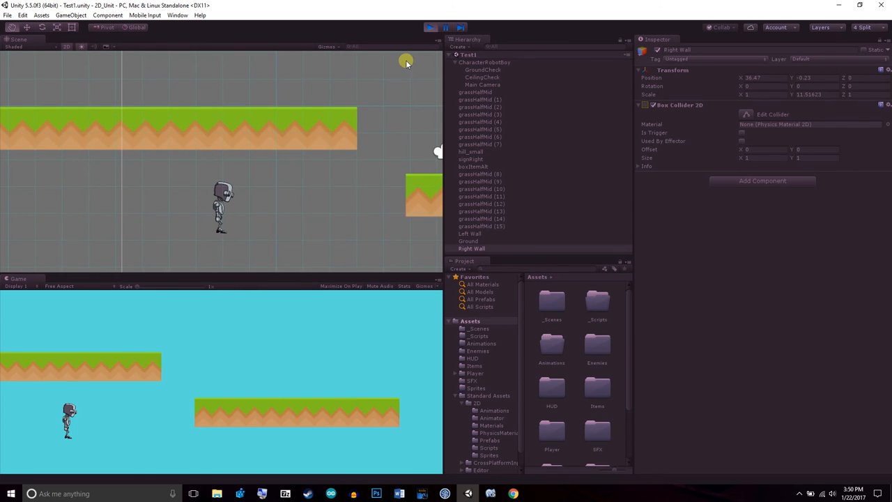
{"action": "left_click", "coordinate": [429, 34]}
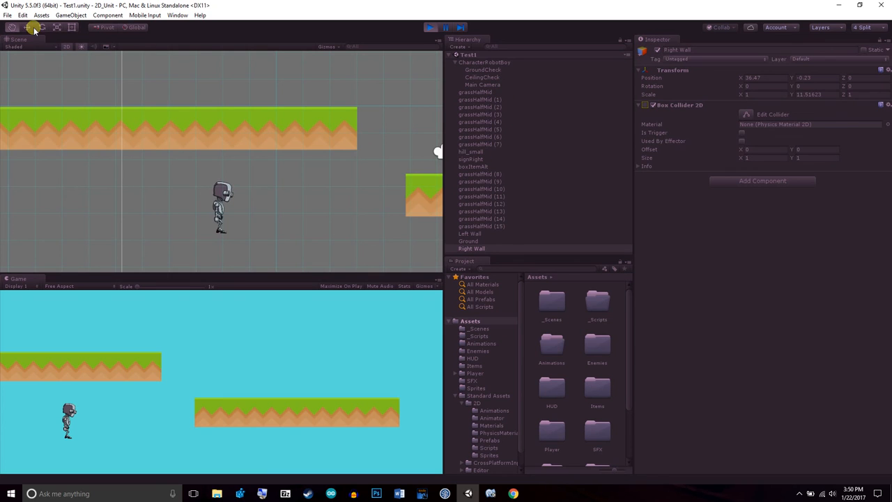
{"action": "left_click", "coordinate": [237, 142]}
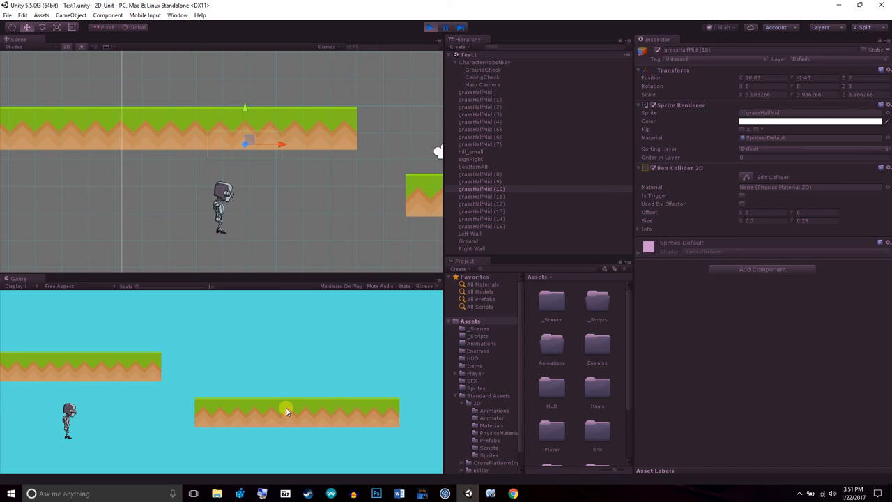
Jump CharacterRobotBoy from the Ground onto the middle platform and walk it back and forth around grassHalfMid (10)
{"action": "key", "text": "space"}
{"action": "key", "text": "Right"}
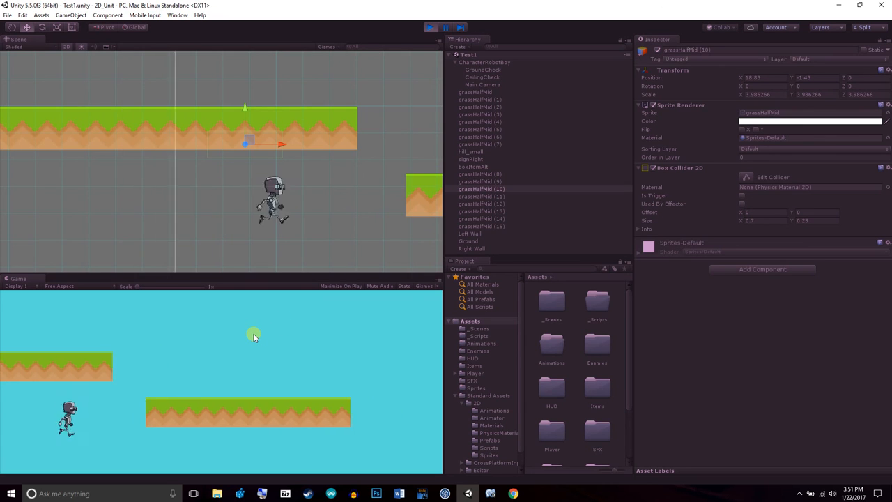
{"action": "key", "text": "space"}
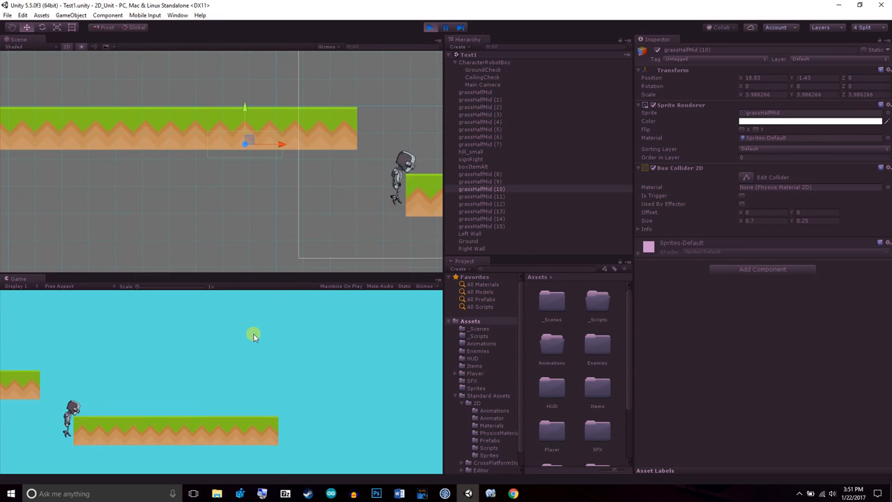
{"action": "key", "text": "Left"}
{"action": "key", "text": "space"}
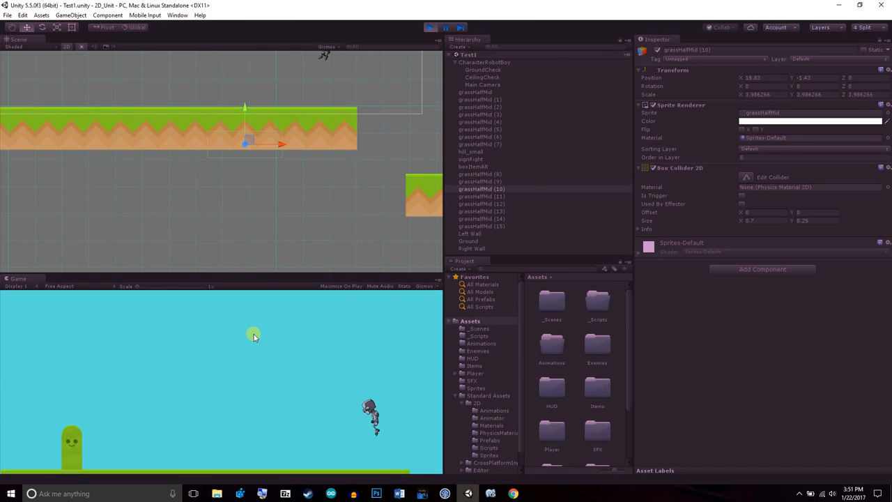
{"action": "key", "text": "Left"}
{"action": "key", "text": "Right"}
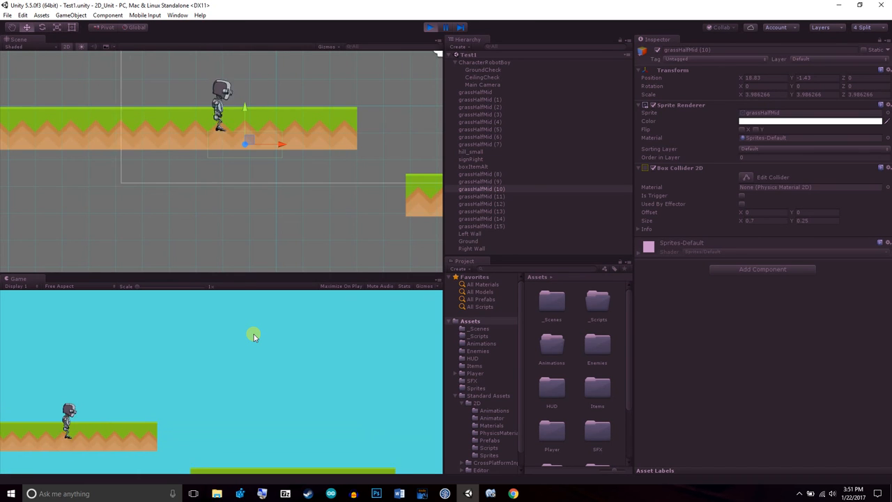
{"action": "key", "text": "Left"}
{"action": "key", "text": "Right"}
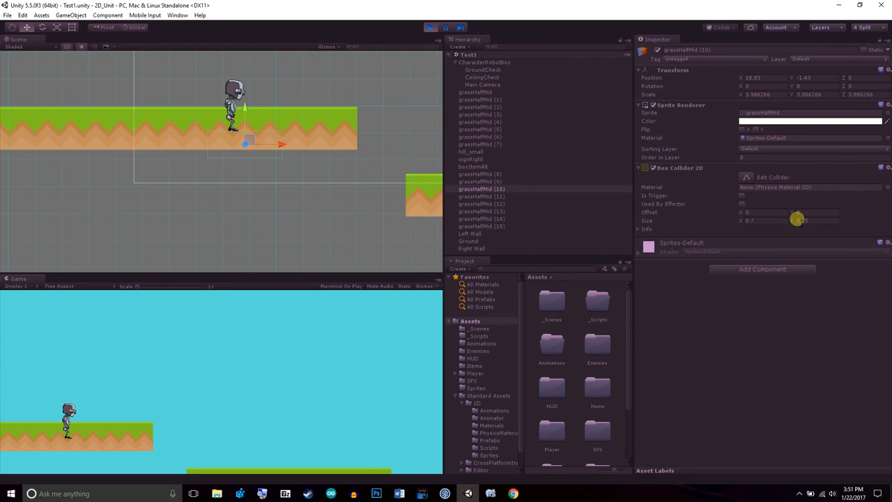
Set grassHalfMid (10)'s collider Y size to 0.7 and jump CharacterRobotBoy back onto that part of the platform
{"action": "type", "text": ".7"}
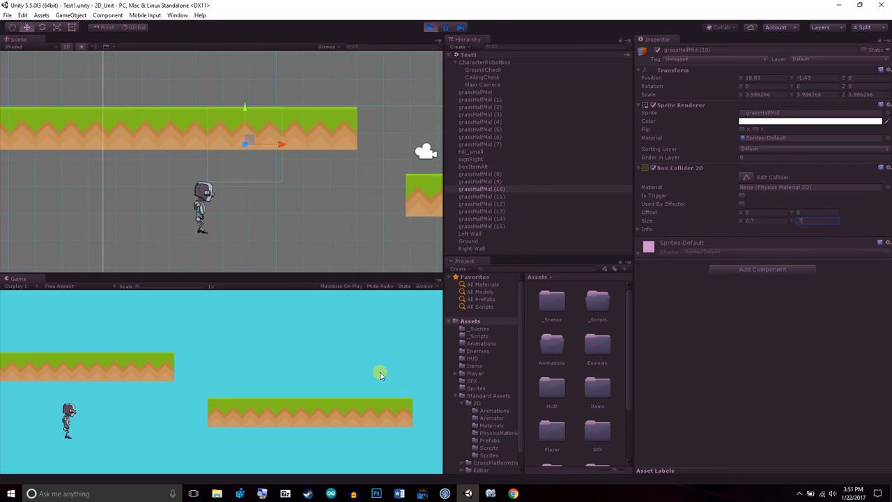
{"action": "key", "text": "Right"}
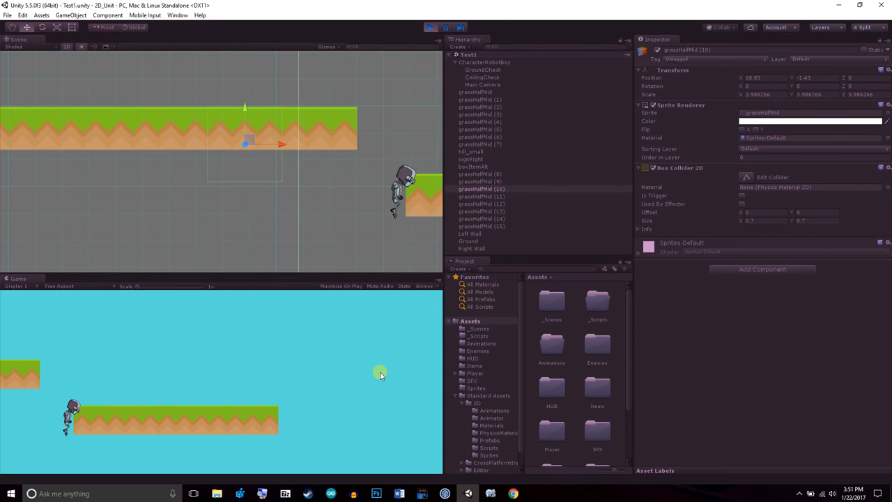
{"action": "key", "text": "Left"}
{"action": "key", "text": "space"}
{"action": "key", "text": "Right"}
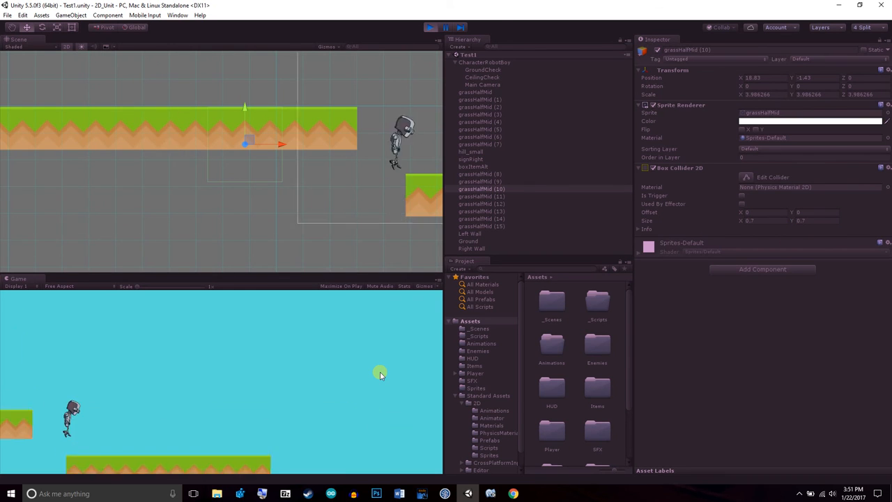
{"action": "key", "text": "Left"}
{"action": "key", "text": "space"}
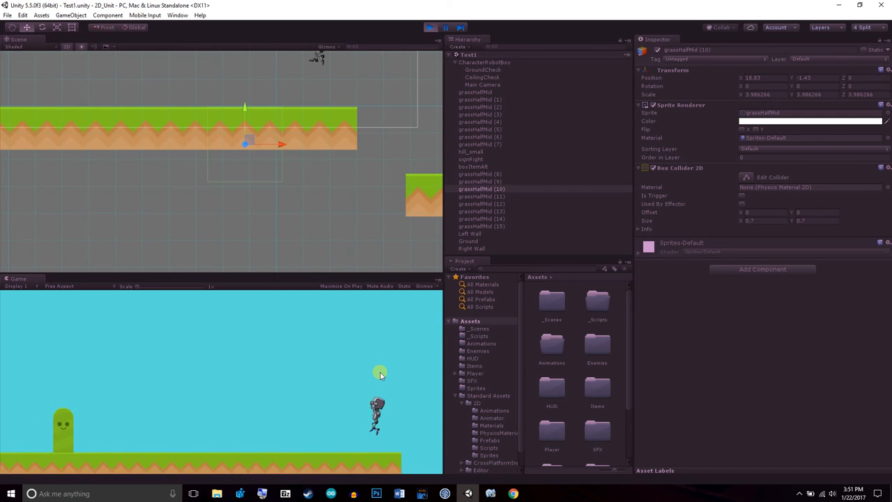
{"action": "key", "text": "Right"}
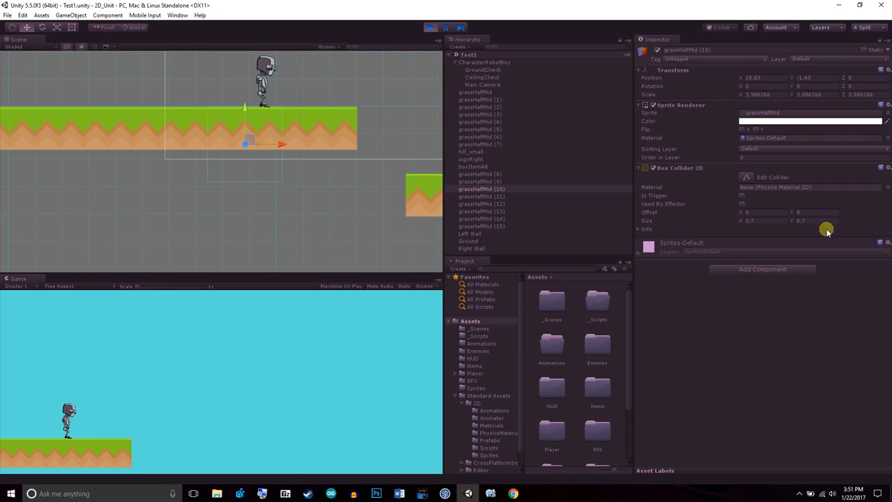
Adjust grassHalfMid (10)'s Box Collider 2D to a Y offset of 0.13 and a Y size of 0.43
{"action": "left_click_drag", "start_coordinate": [786, 222], "coordinate": [794, 225]}
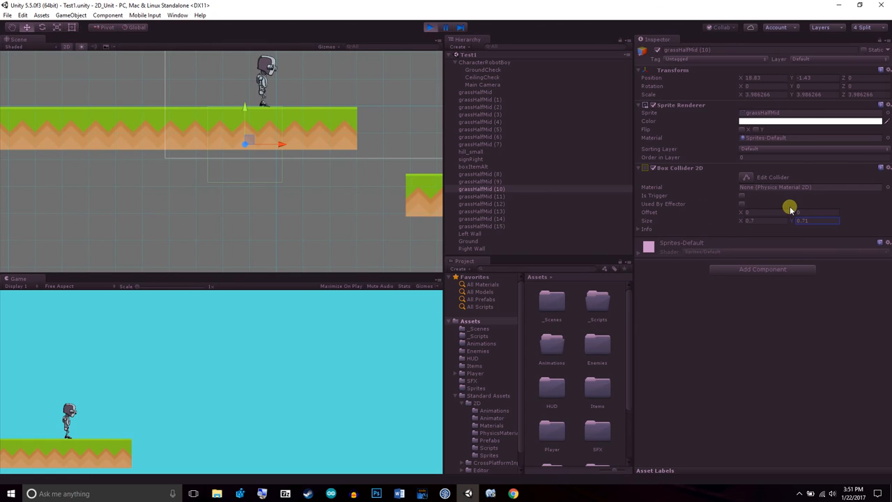
{"action": "left_click_drag", "start_coordinate": [794, 215], "coordinate": [757, 214]}
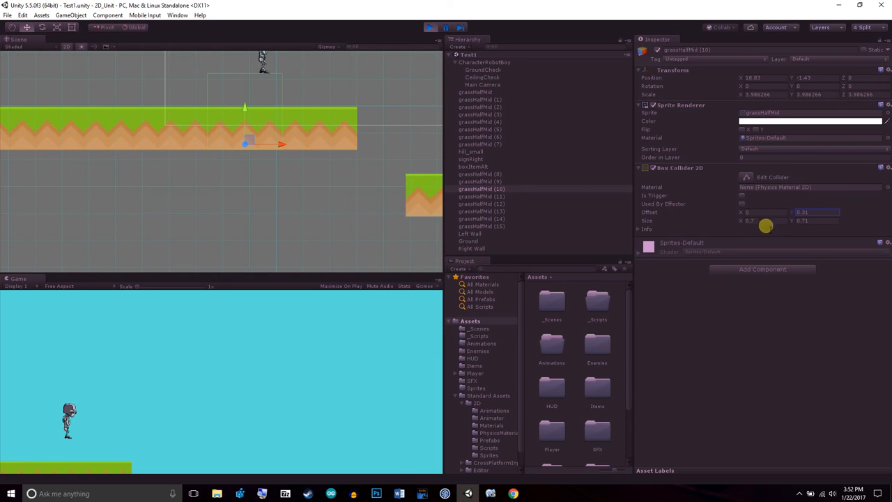
{"action": "left_click_drag", "start_coordinate": [790, 222], "coordinate": [782, 223]}
{"action": "left_click_drag", "start_coordinate": [782, 221], "coordinate": [786, 216]}
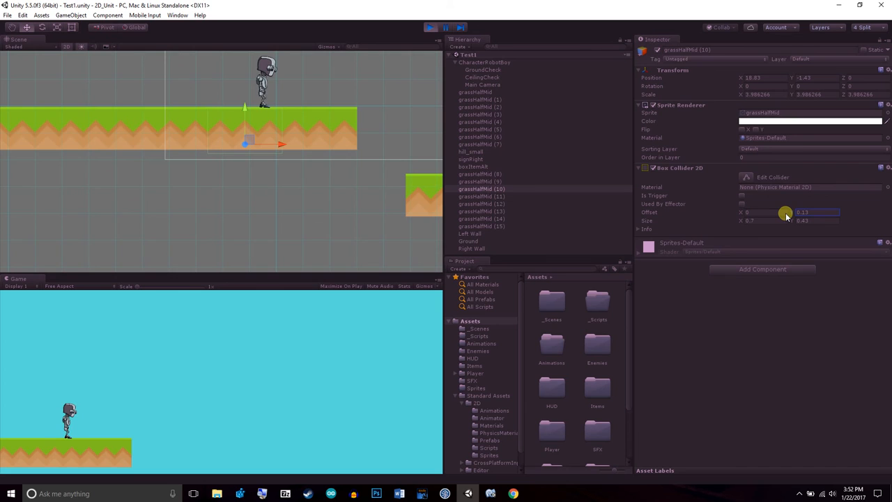
{"action": "left_click", "coordinate": [790, 222]}
{"action": "left_click_drag", "start_coordinate": [789, 222], "coordinate": [791, 221]}
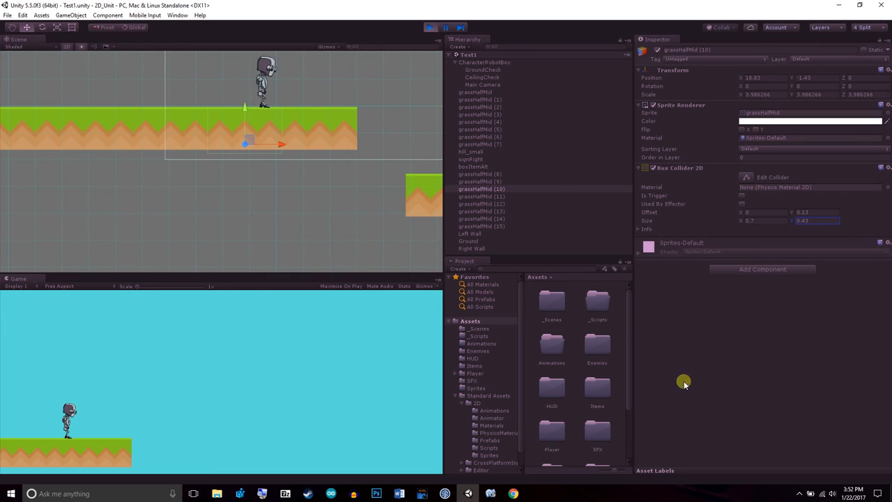
Check how the reshaped collider fits the grassHalfMid (10) tile and end the play test
{"action": "left_click", "coordinate": [432, 29]}
{"action": "scroll", "coordinate": [267, 164], "scroll_direction": "up", "scroll_amount": 2}
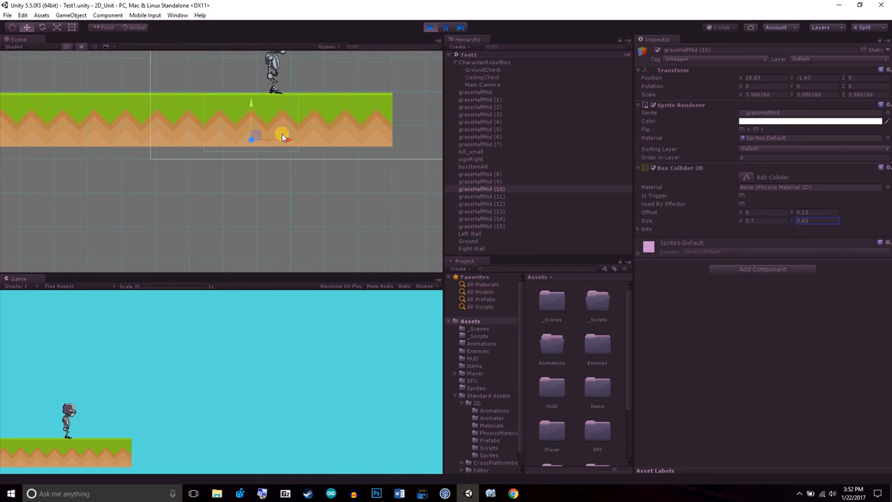
{"action": "scroll", "coordinate": [276, 138], "scroll_direction": "down", "scroll_amount": 1}
{"action": "scroll", "coordinate": [269, 132], "scroll_direction": "down", "scroll_amount": 1}
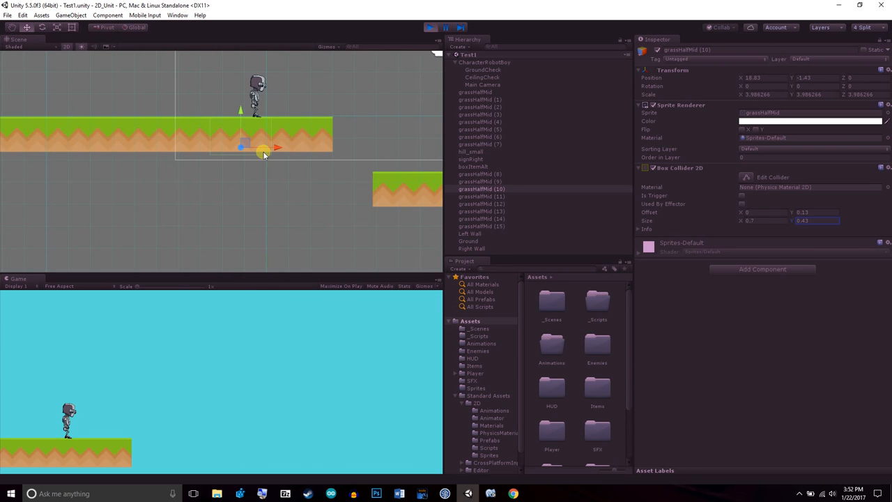
{"action": "left_click", "coordinate": [431, 30]}
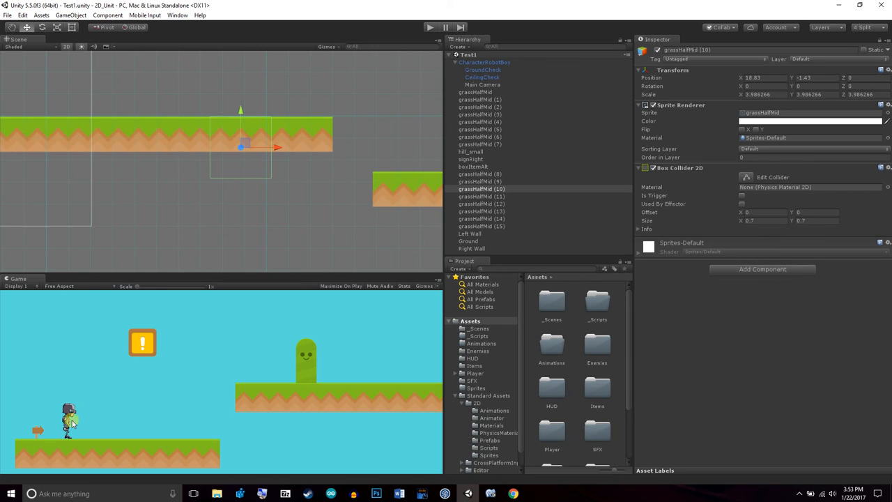
Browse the Player assets folder for the available p1, p2 and p3 character sprites
{"action": "left_click", "coordinate": [485, 373]}
{"action": "scroll", "coordinate": [592, 390], "scroll_direction": "down", "scroll_amount": 10}
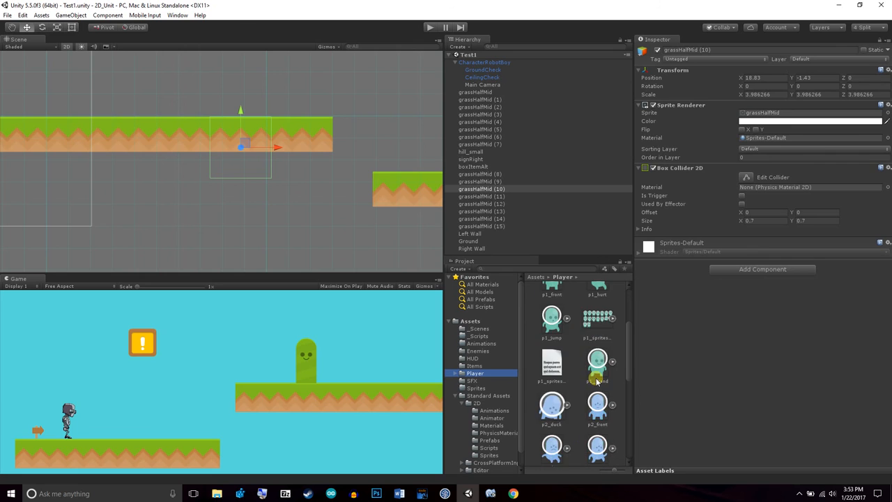
{"action": "scroll", "coordinate": [598, 417], "scroll_direction": "up", "scroll_amount": 10}
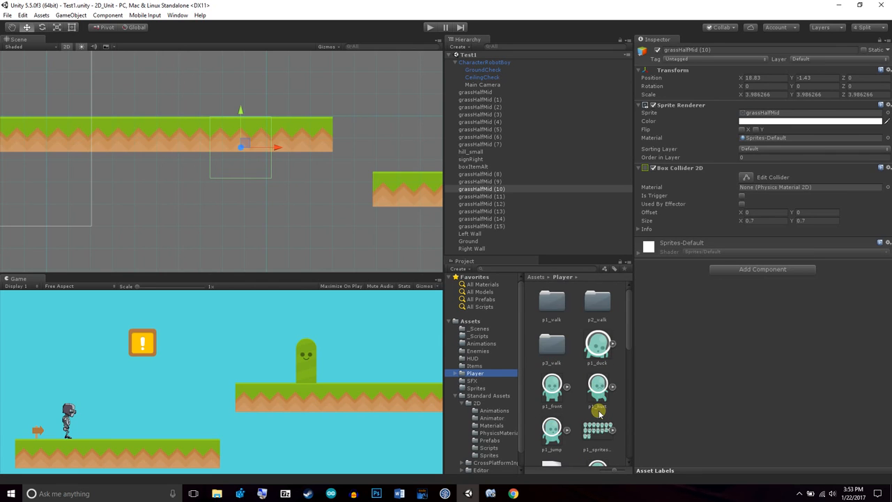
{"action": "scroll", "coordinate": [604, 395], "scroll_direction": "down", "scroll_amount": 3}
{"action": "scroll", "coordinate": [603, 398], "scroll_direction": "down", "scroll_amount": 3}
{"action": "scroll", "coordinate": [602, 403], "scroll_direction": "down", "scroll_amount": 1}
{"action": "scroll", "coordinate": [605, 391], "scroll_direction": "up", "scroll_amount": 2}
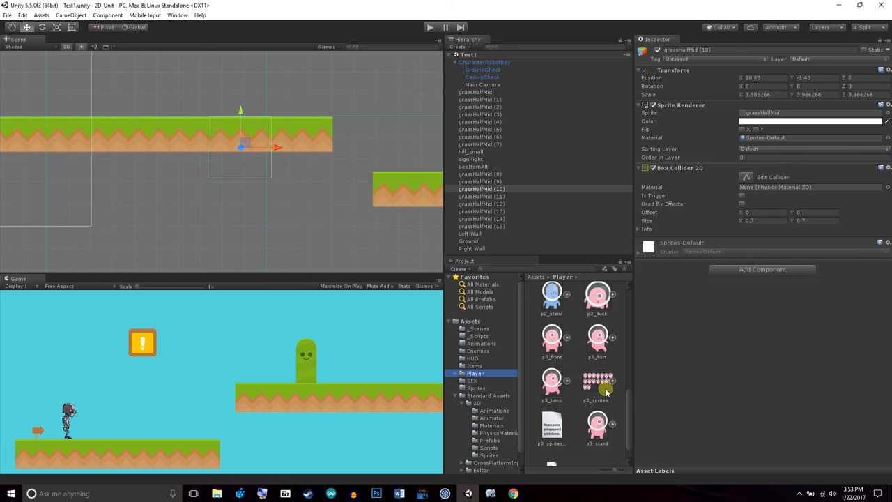
{"action": "scroll", "coordinate": [603, 387], "scroll_direction": "up", "scroll_amount": 5}
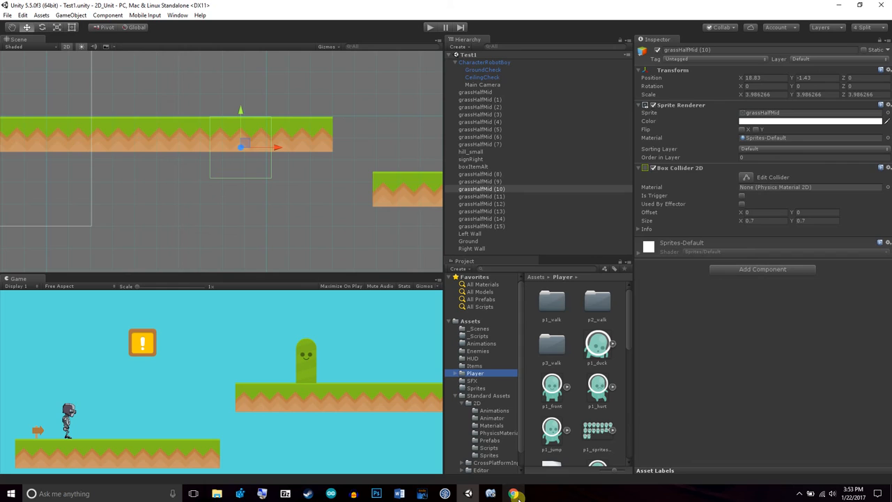
{"action": "mouse_move", "coordinate": [511, 497]}
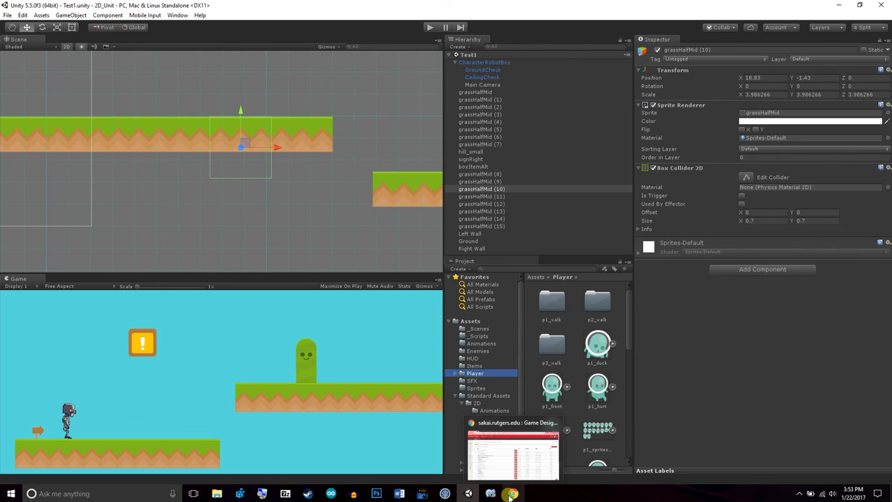